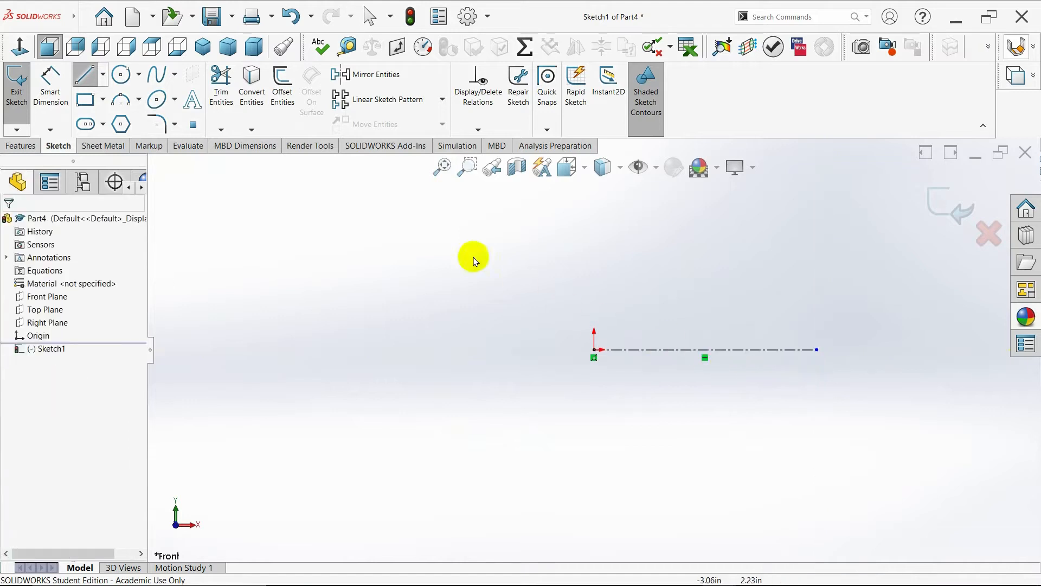
Step: Sketch a vertical construction line running upward from the origin
left_click(100, 82)
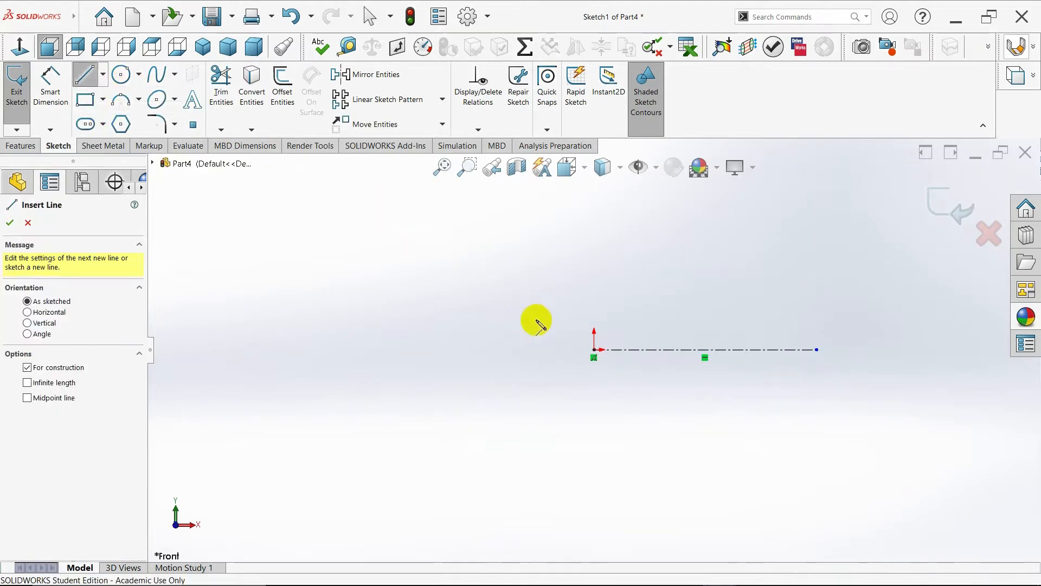
left_click(595, 349)
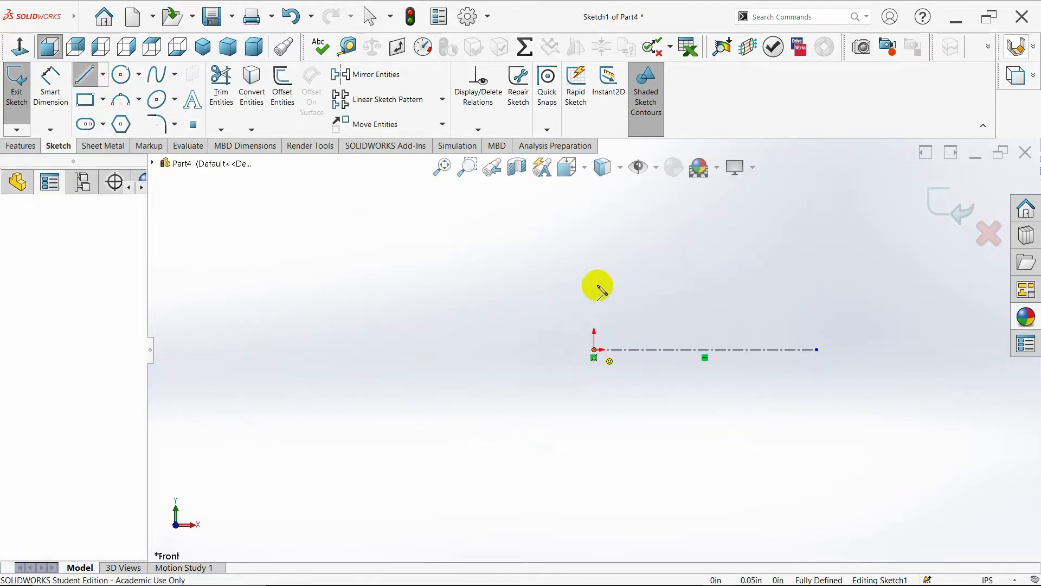
left_click(595, 201)
key("Escape")
scroll(737, 295, "up", 4)
scroll(733, 304, "down", 8)
scroll(694, 324, "up", 4)
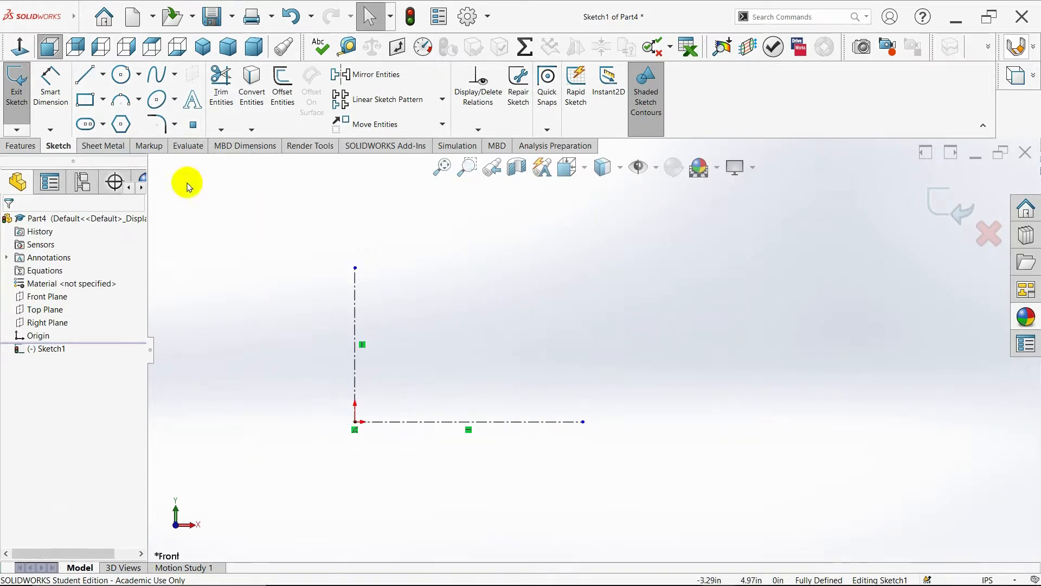
Step: Sketch a closed five-sided profile on the horizontal centerline: about 2.81 in base, vertical sides, short flat top, and slope down to an about 1.97 in right side
left_click(86, 75)
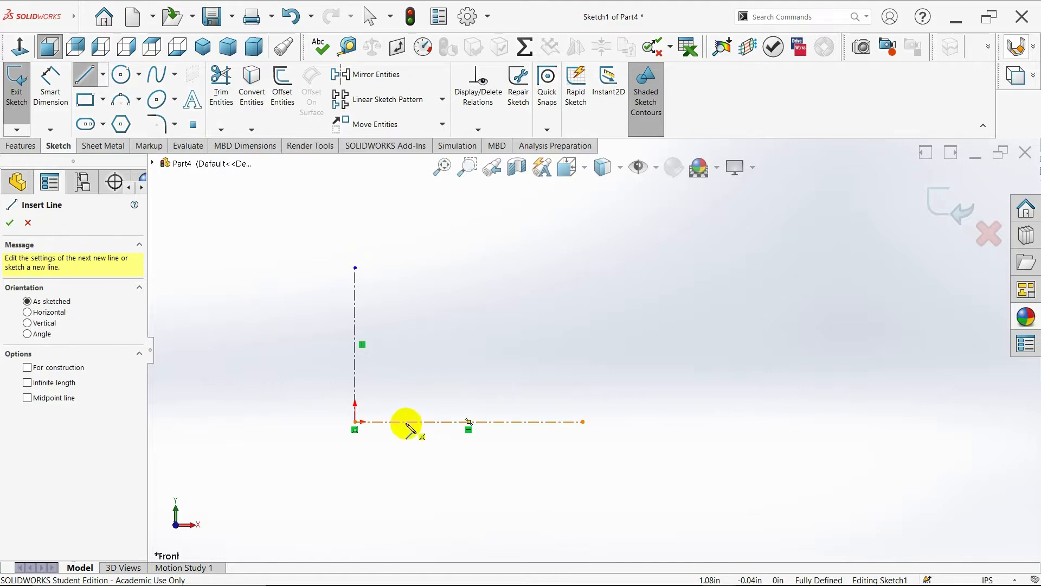
left_click_drag(406, 423, 406, 225)
left_click(418, 227)
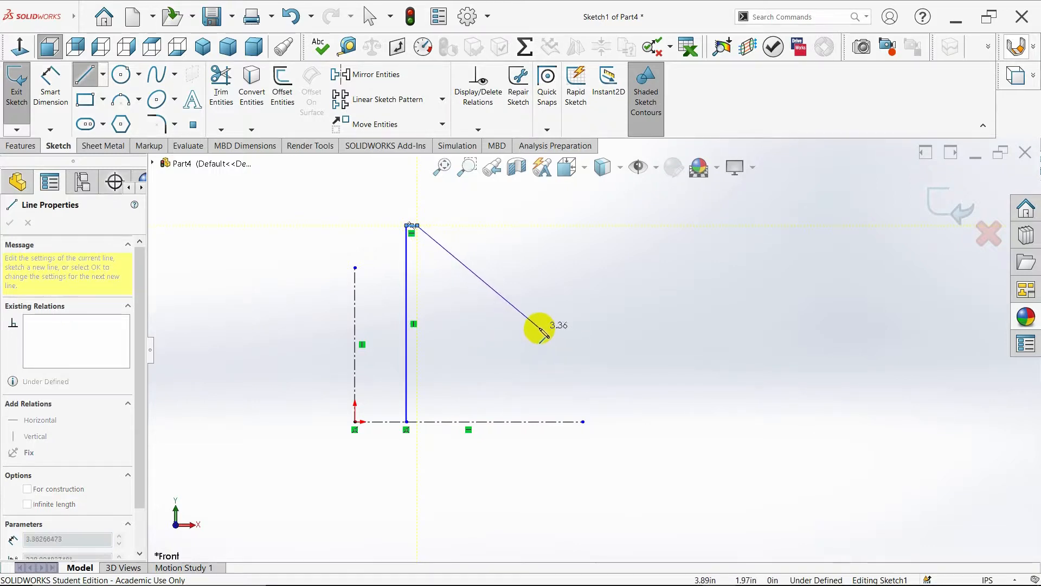
left_click(540, 328)
left_click(540, 422)
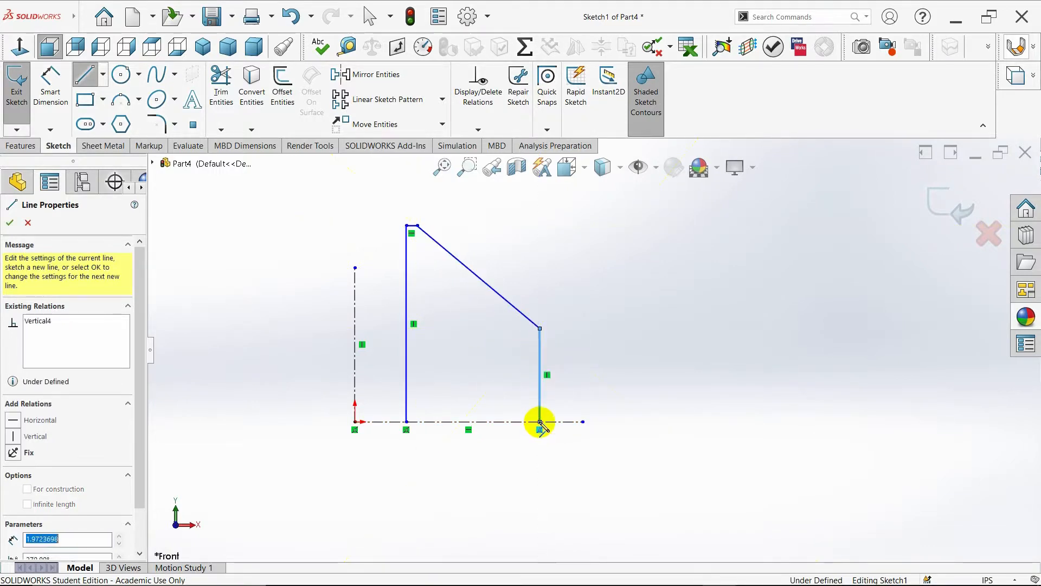
left_click(407, 421)
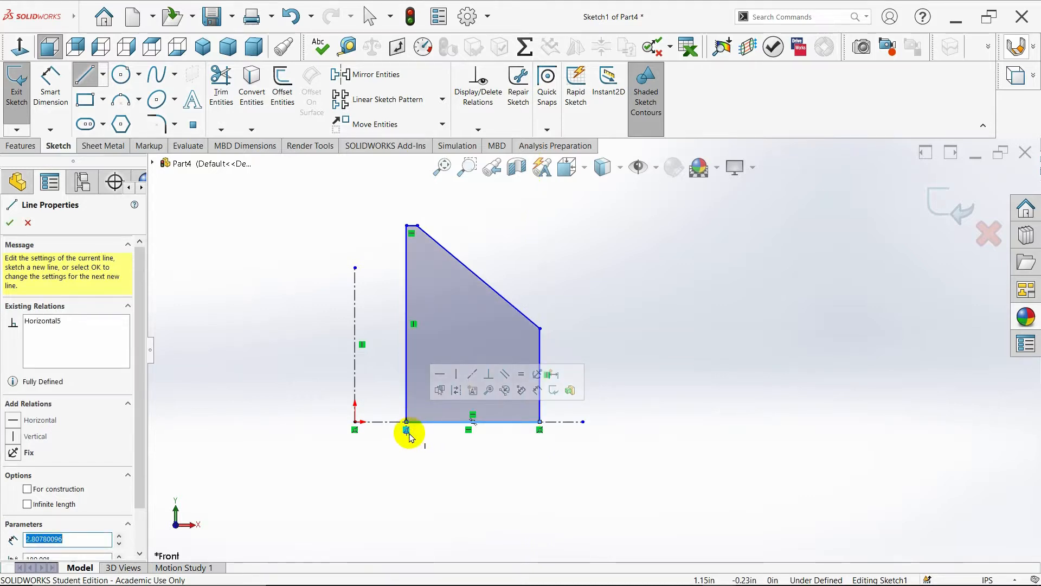
key("Escape")
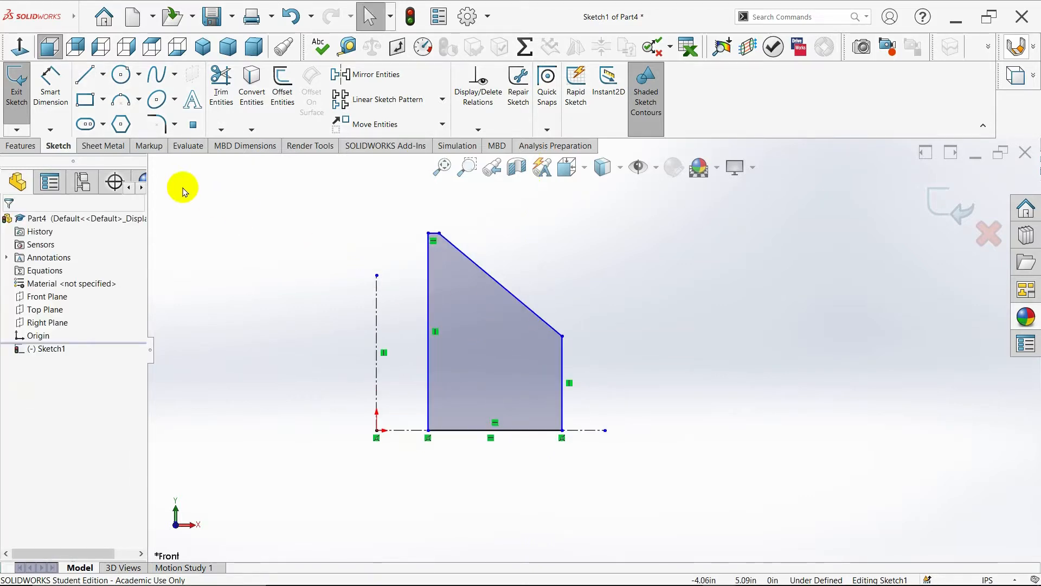
Step: Dimension the horizontal distance from the vertical centerline to the right end of the short top edge as 0.106 in
left_click(48, 87)
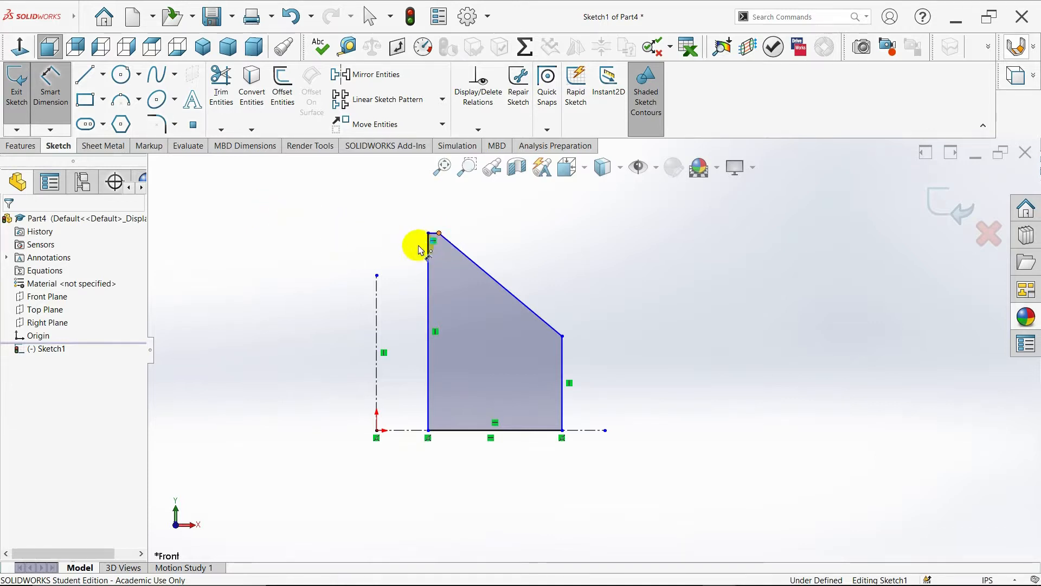
left_click(438, 234)
left_click(377, 295)
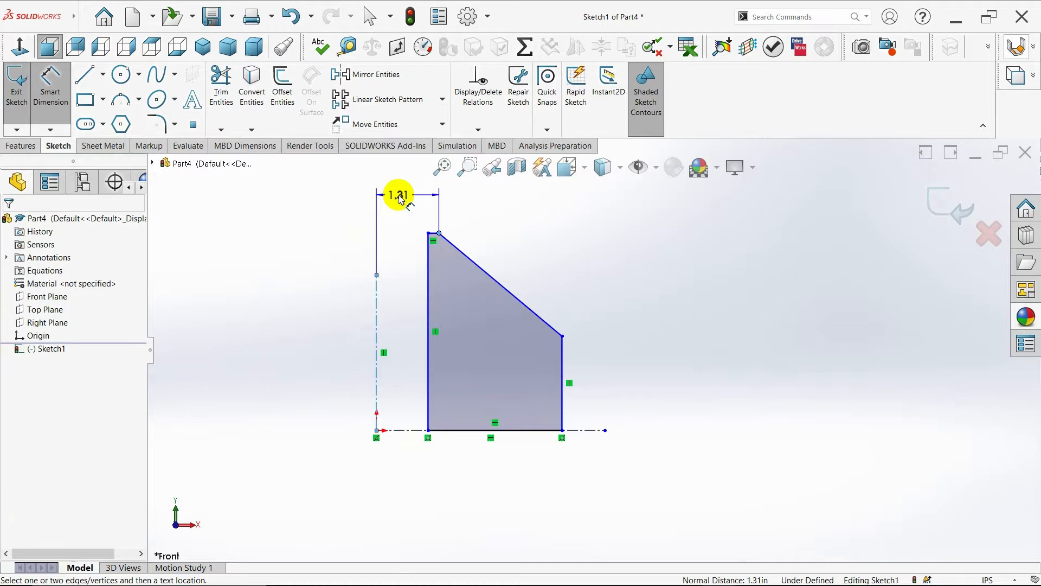
left_click(402, 200)
type("=")
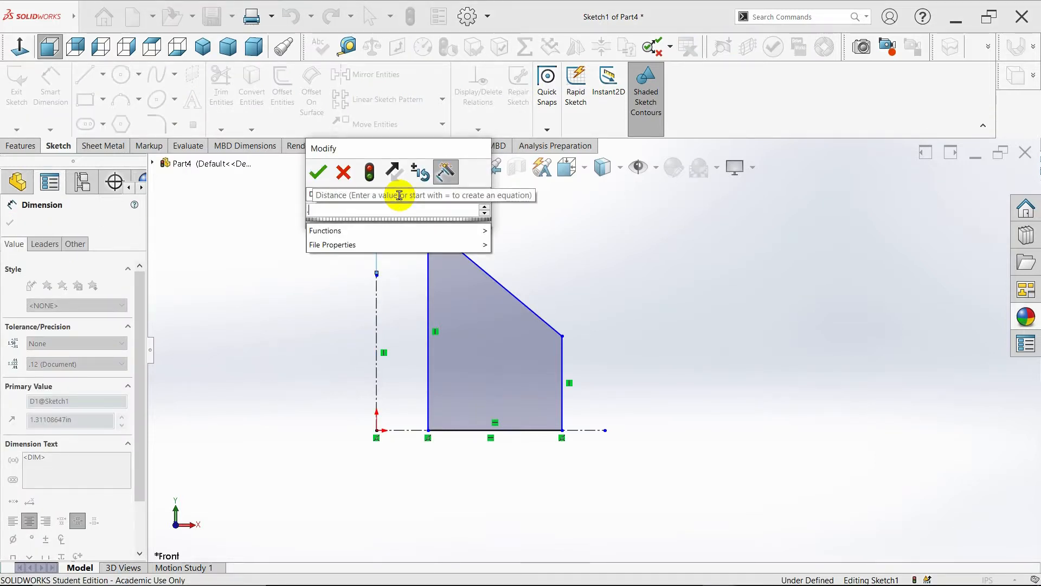
type(".106")
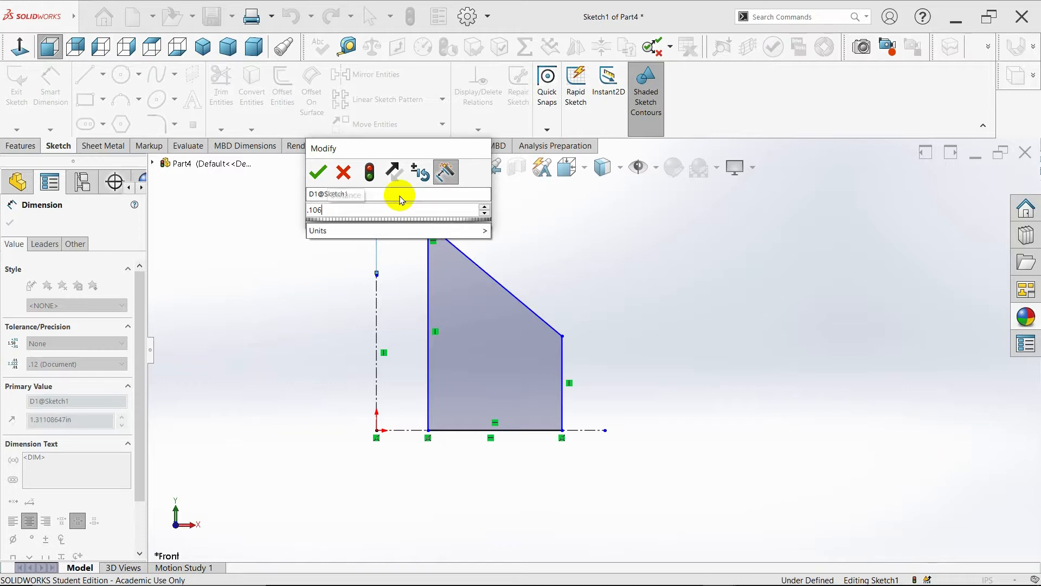
key("Return")
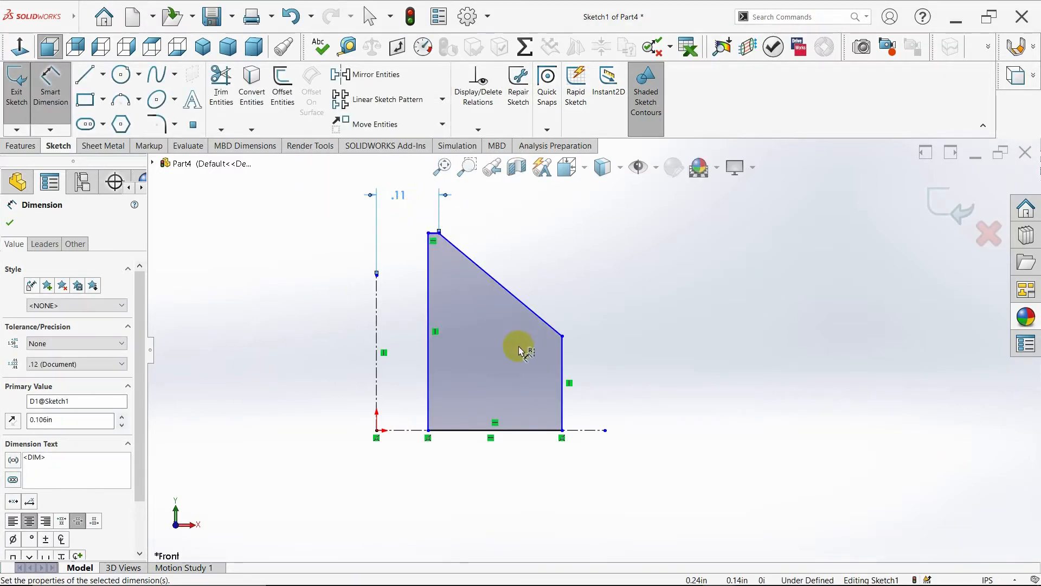
Step: Dimension the horizontal distance from the vertical centerline to the profile's lower right corner as 0.490 in
left_click(560, 431)
left_click(377, 430)
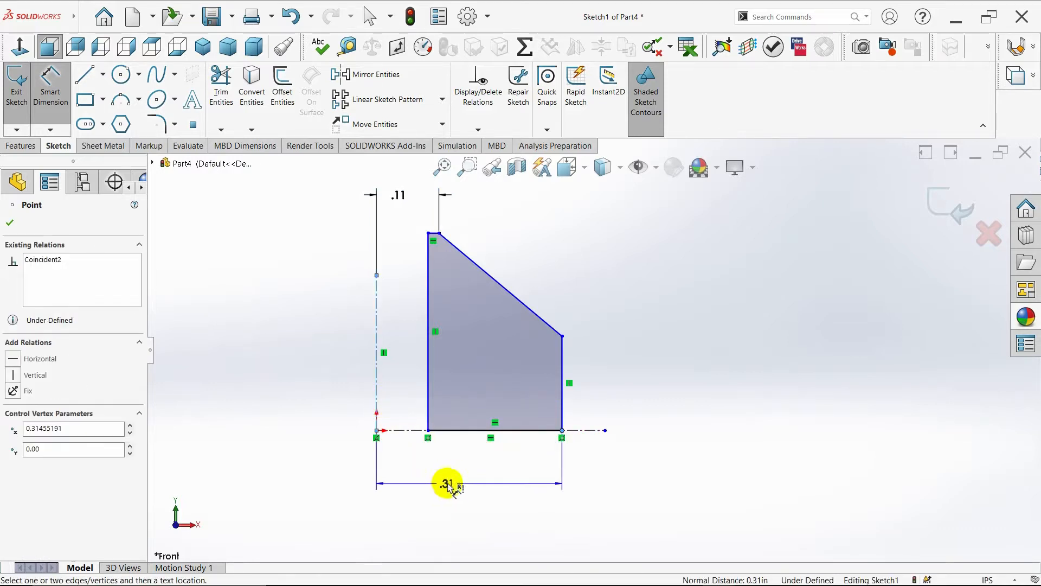
left_click(462, 474)
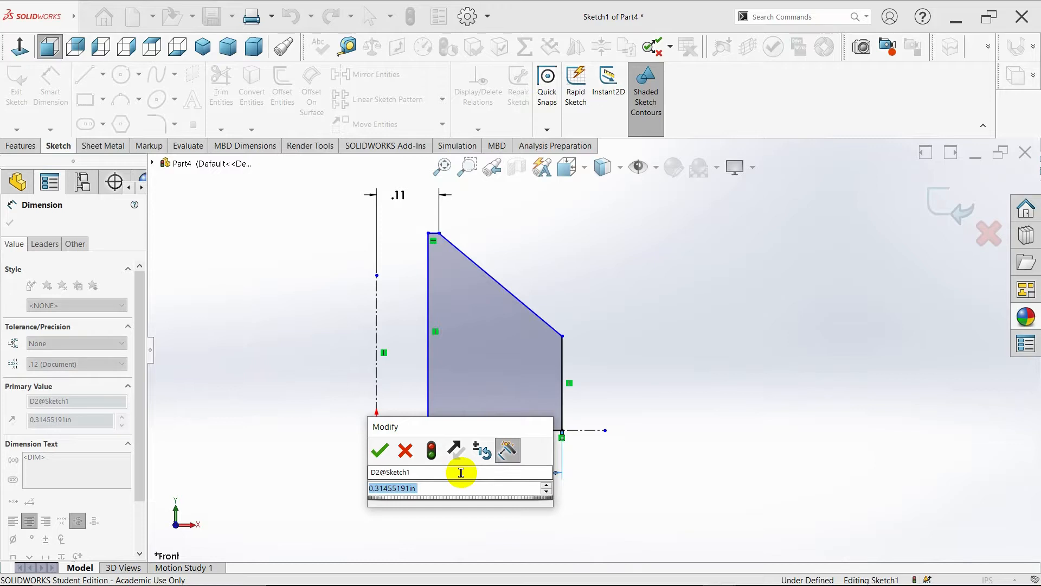
key("BackSpace")
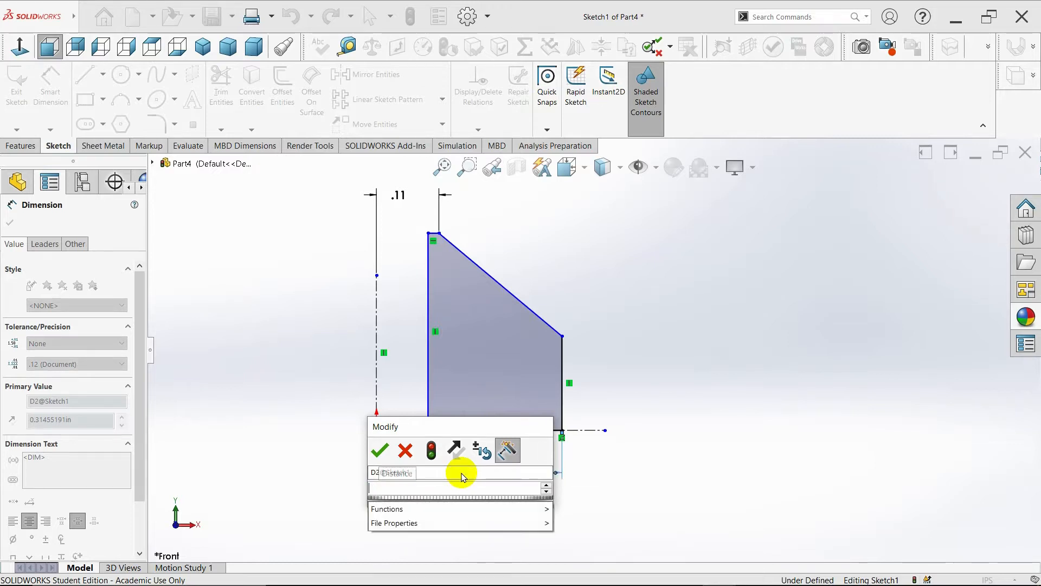
type(".490")
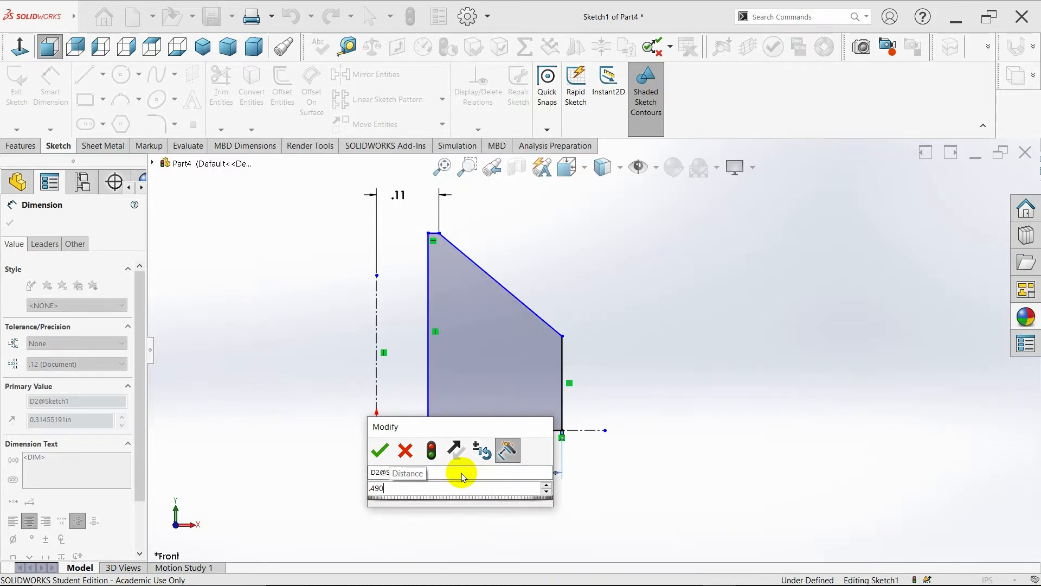
key("Return")
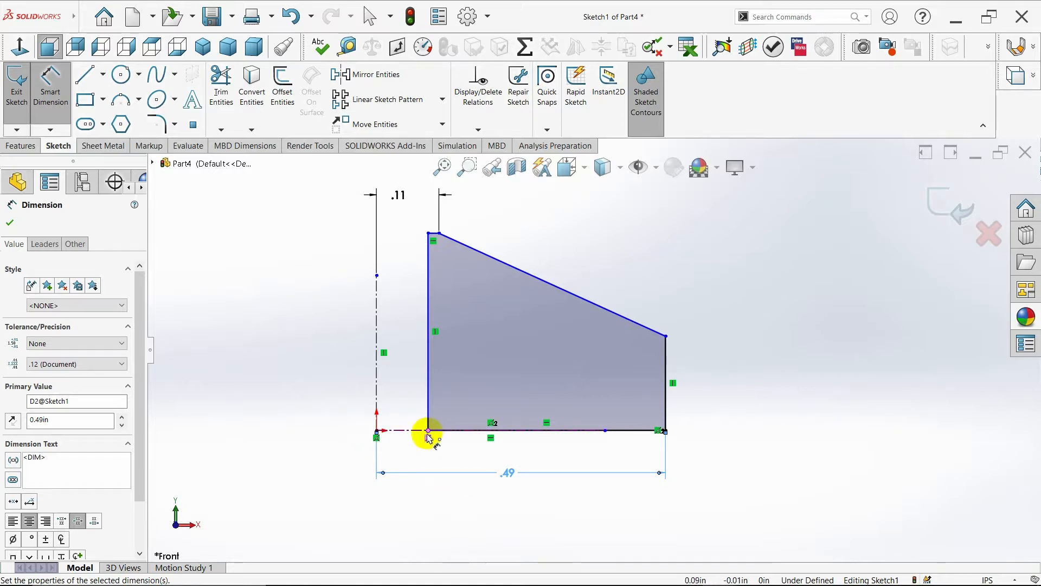
Step: Dimension the horizontal distance from the vertical centerline to the profile's lower left corner as 0.086 in
left_click(428, 431)
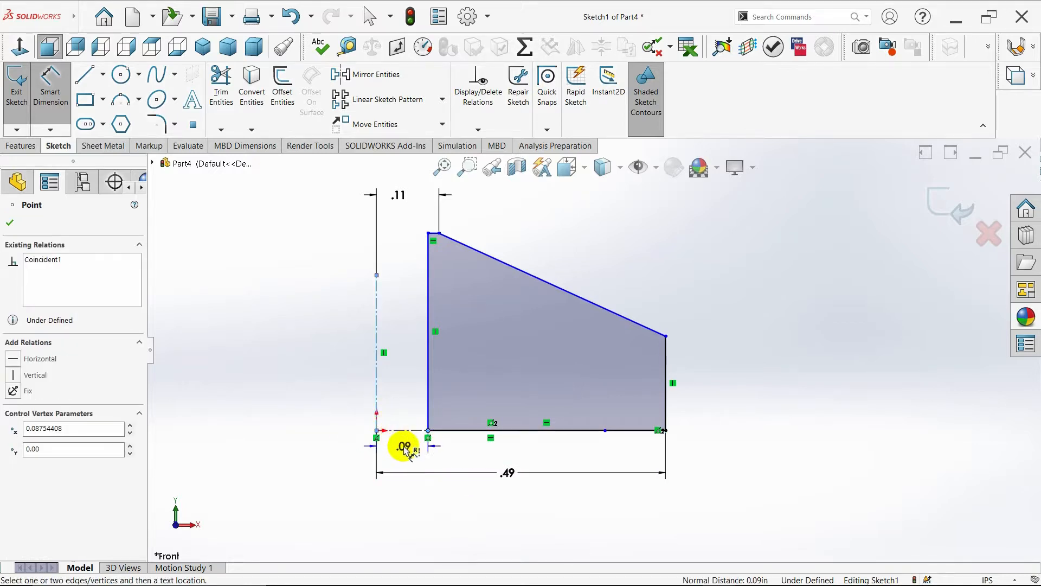
left_click(404, 449)
key("BackSpace")
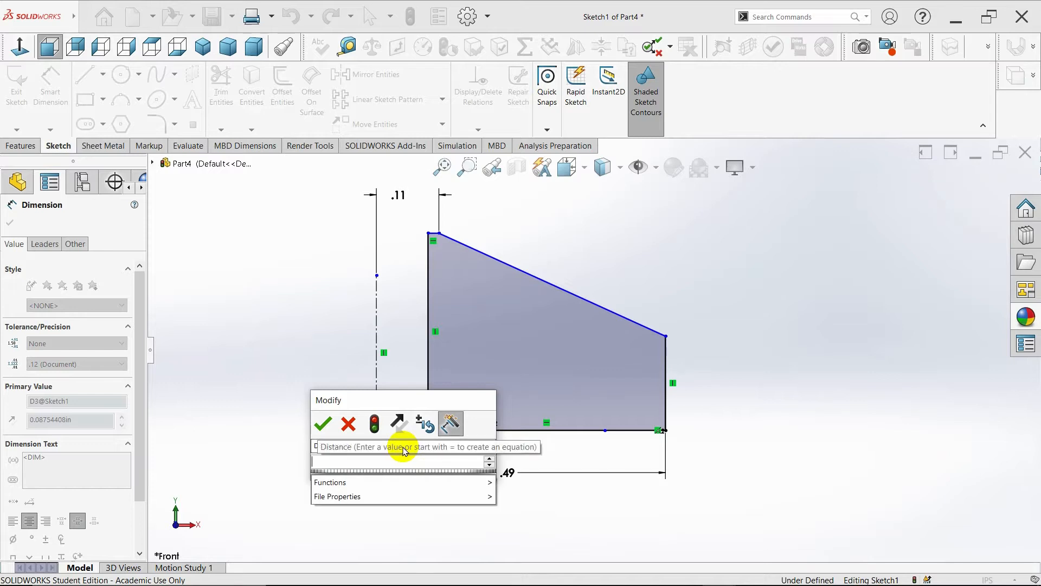
type(".0")
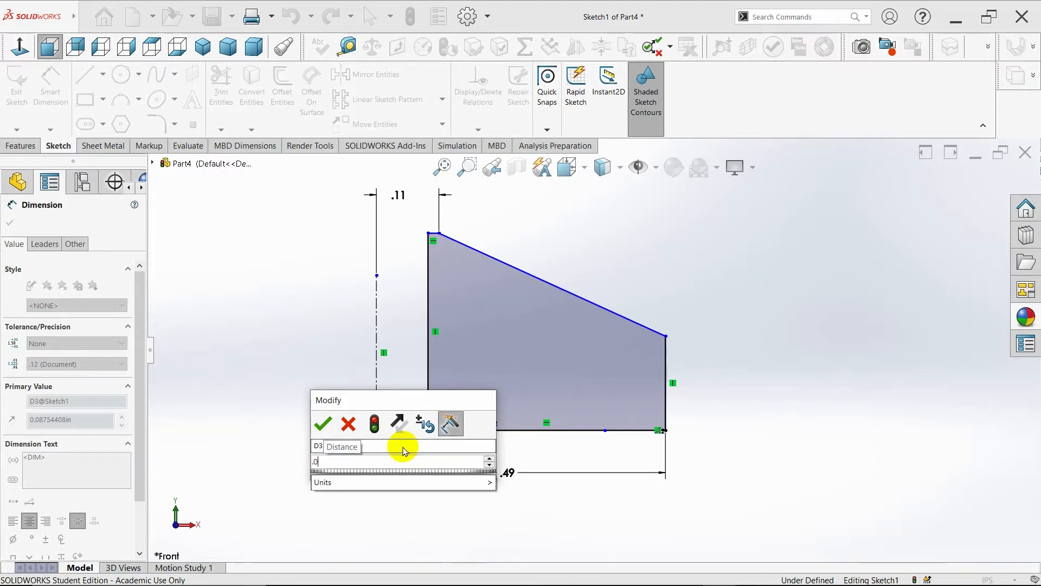
type("86")
key("Return")
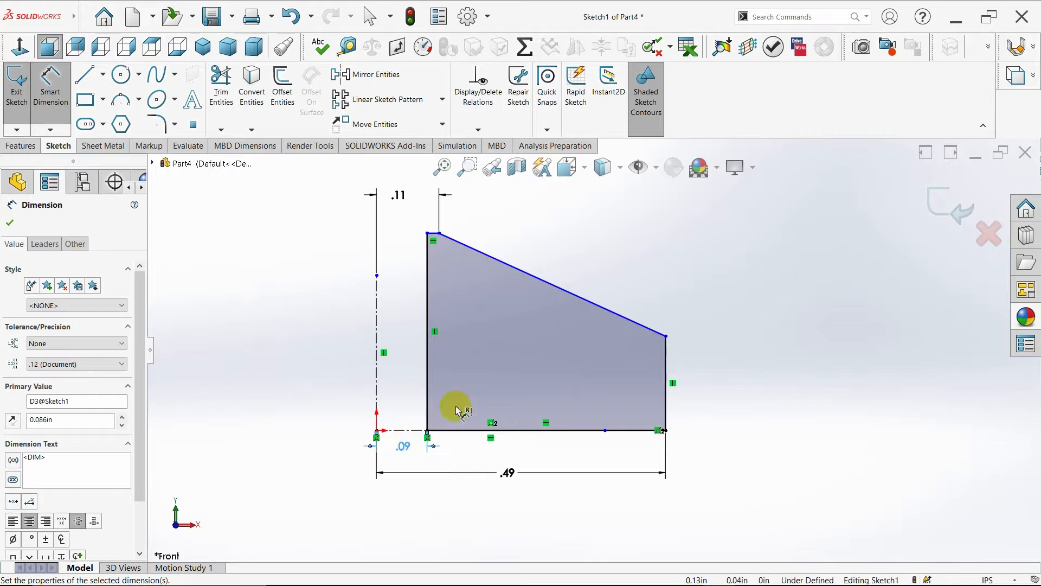
Step: Dimension the height of the profile's upper right corner above its base line as 0.356 in
left_click(666, 336)
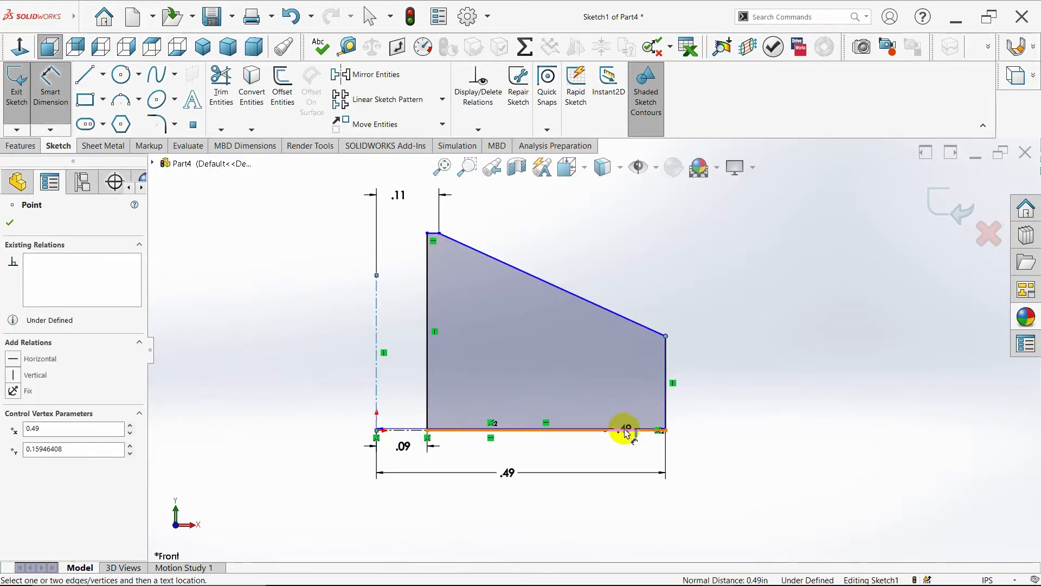
left_click(624, 430)
left_click(720, 390)
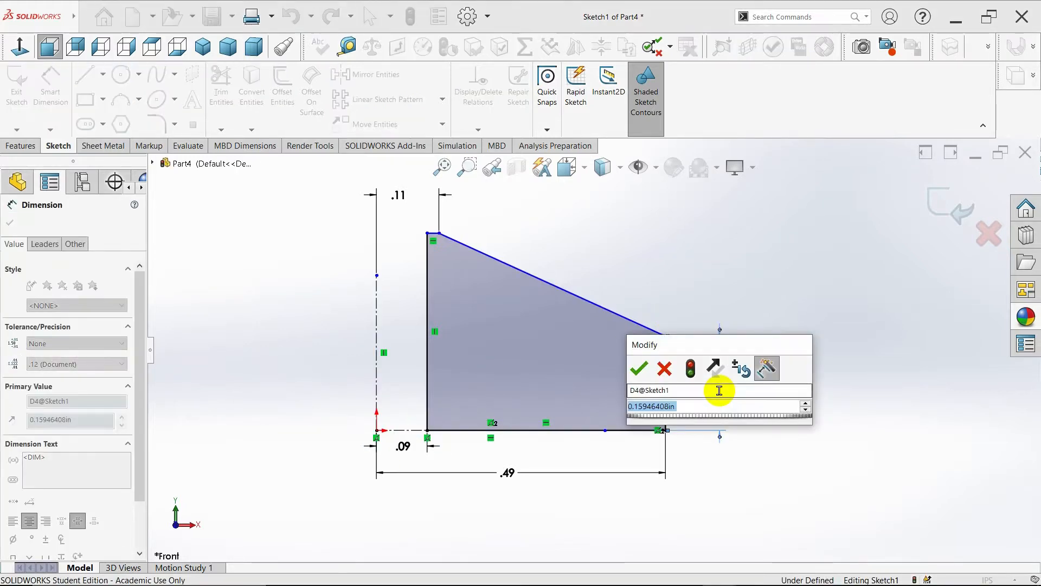
type(".3")
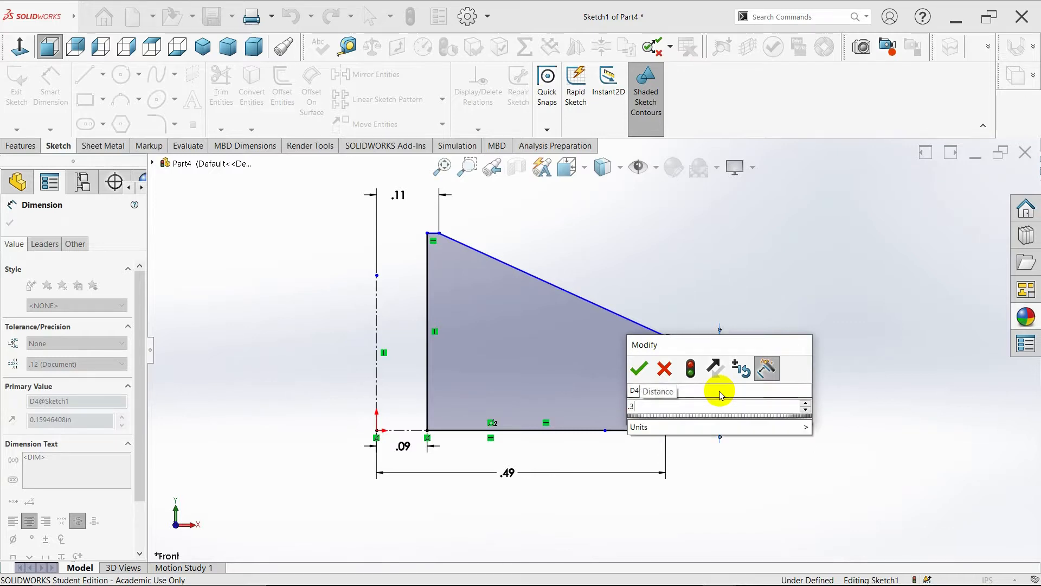
type("56")
key("Return")
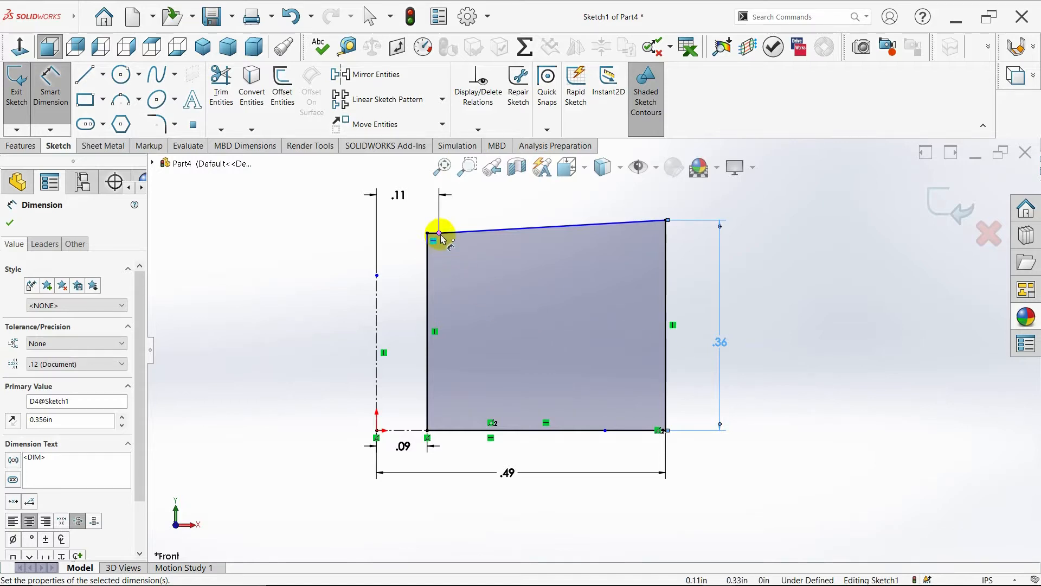
Step: Dimension the height of the profile's upper left corner above its base line as 0.595 in
left_click(428, 234)
left_click(623, 434)
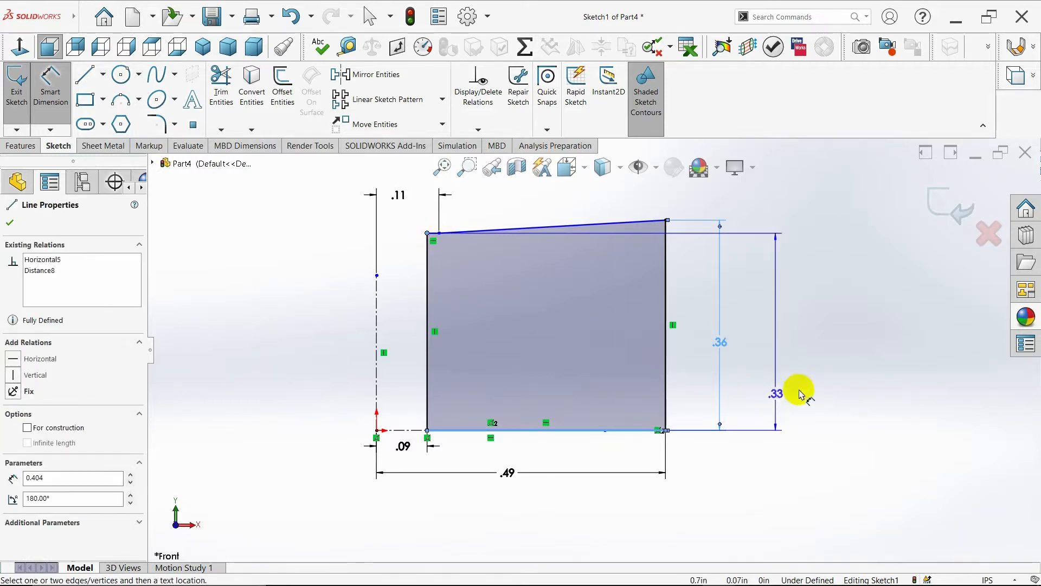
left_click(812, 385)
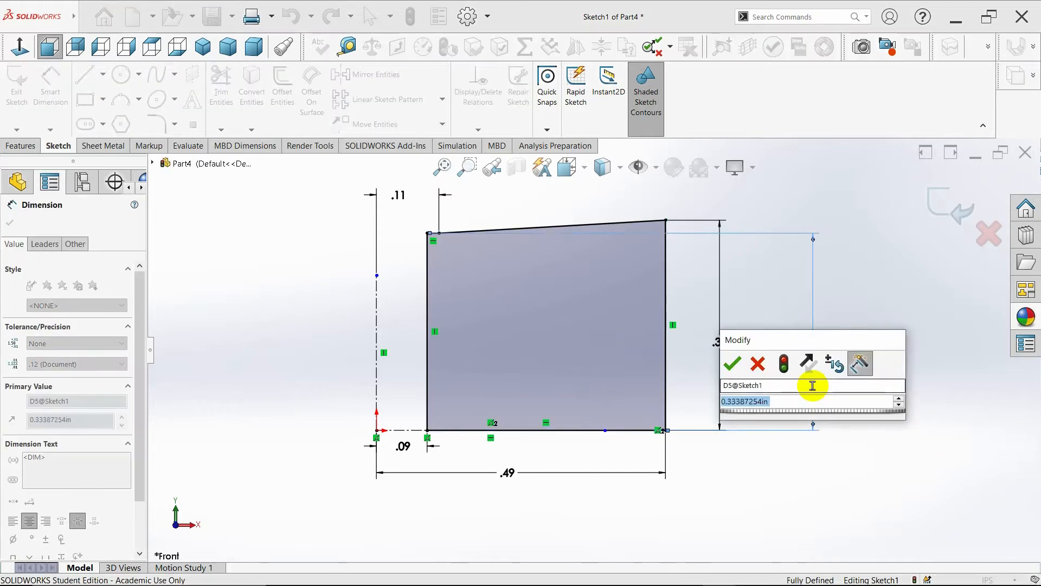
type(".595")
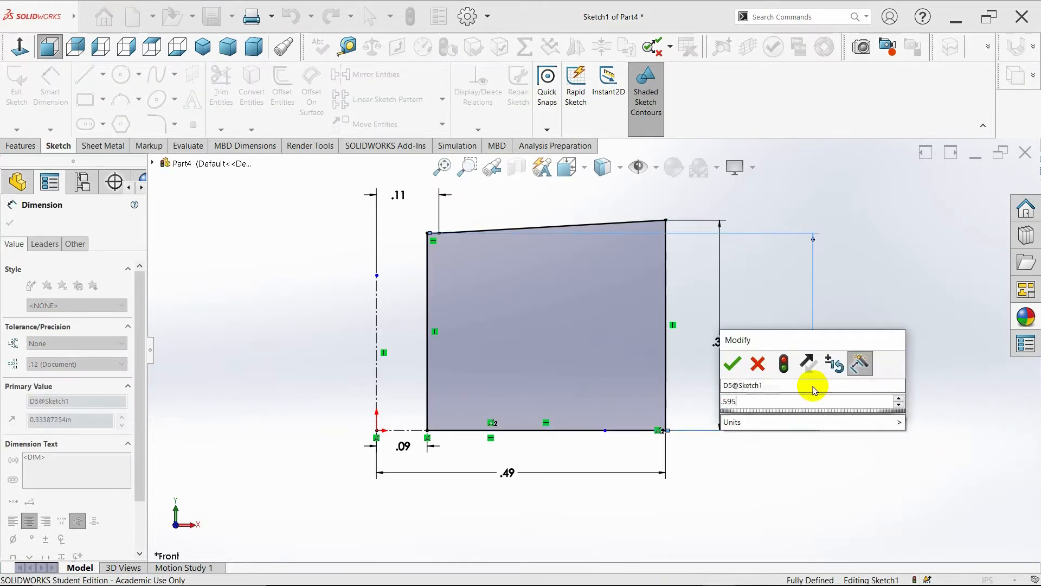
key("Return")
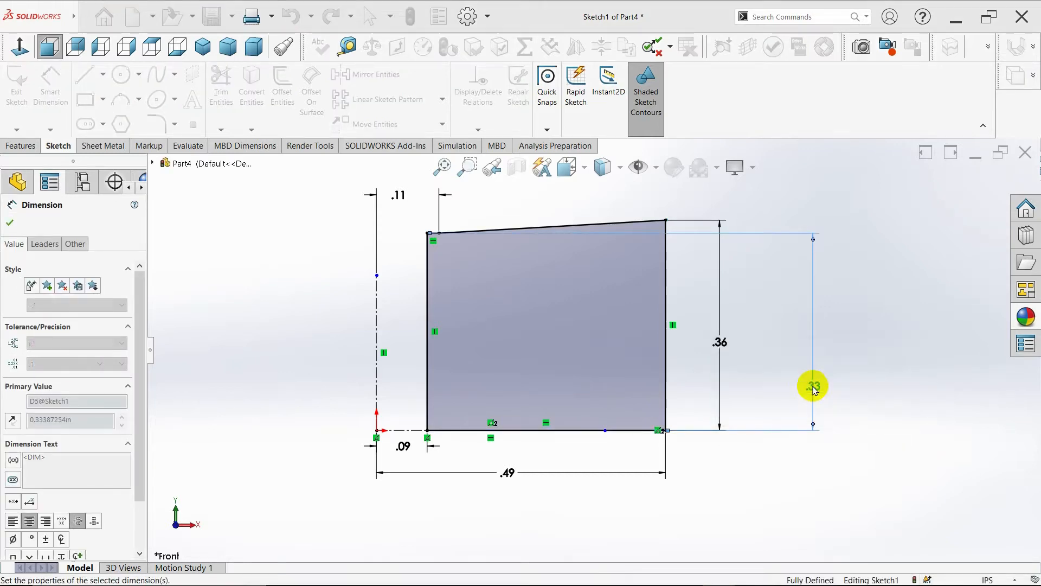
Step: Finish dimensioning and lengthen the horizontal centerline past the profile's right side, to about 0.92 in from the origin
scroll(644, 284, "up", 3)
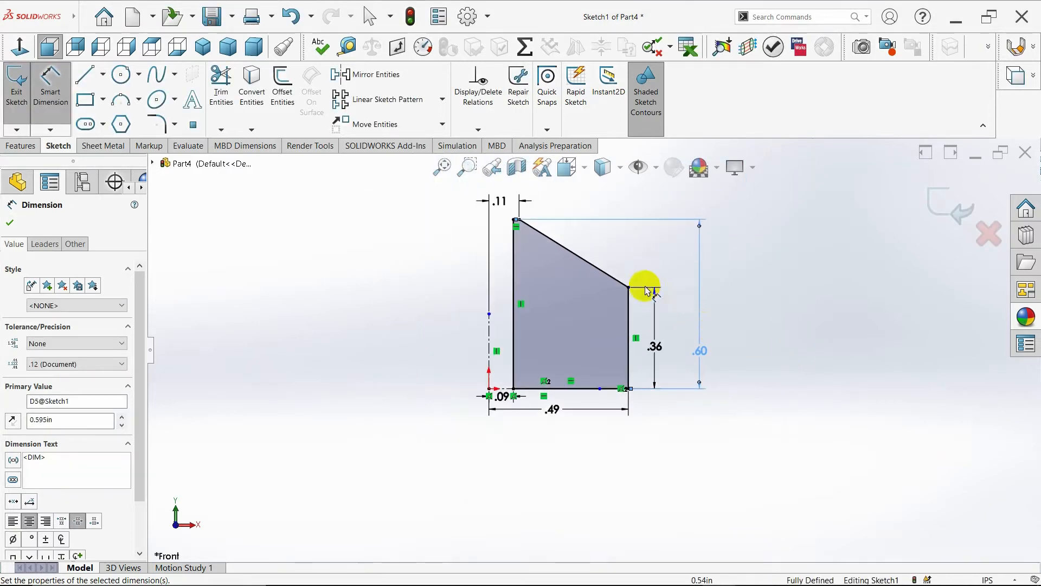
scroll(556, 268, "down", 6)
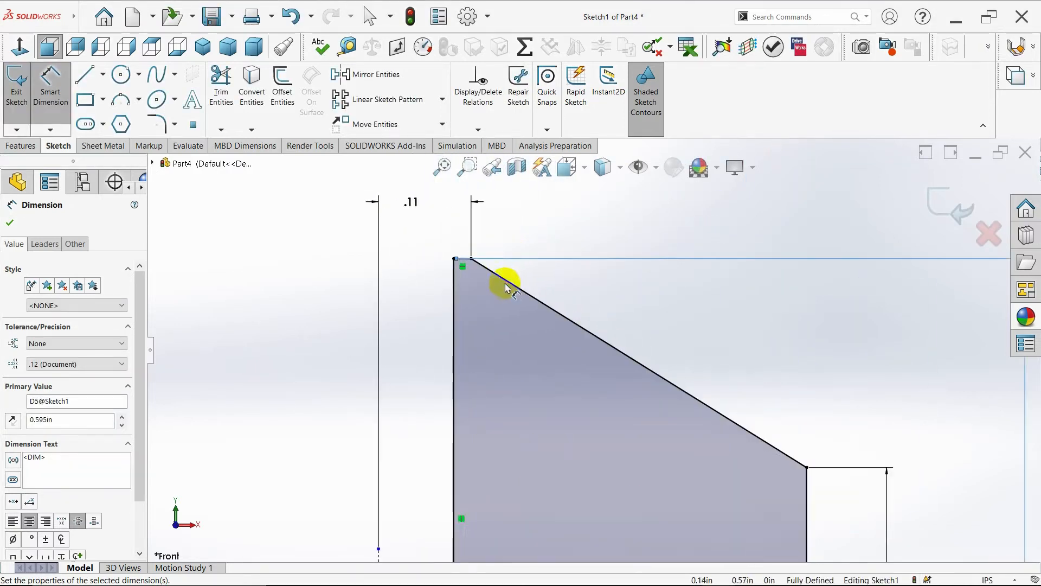
scroll(505, 288, "up", 5)
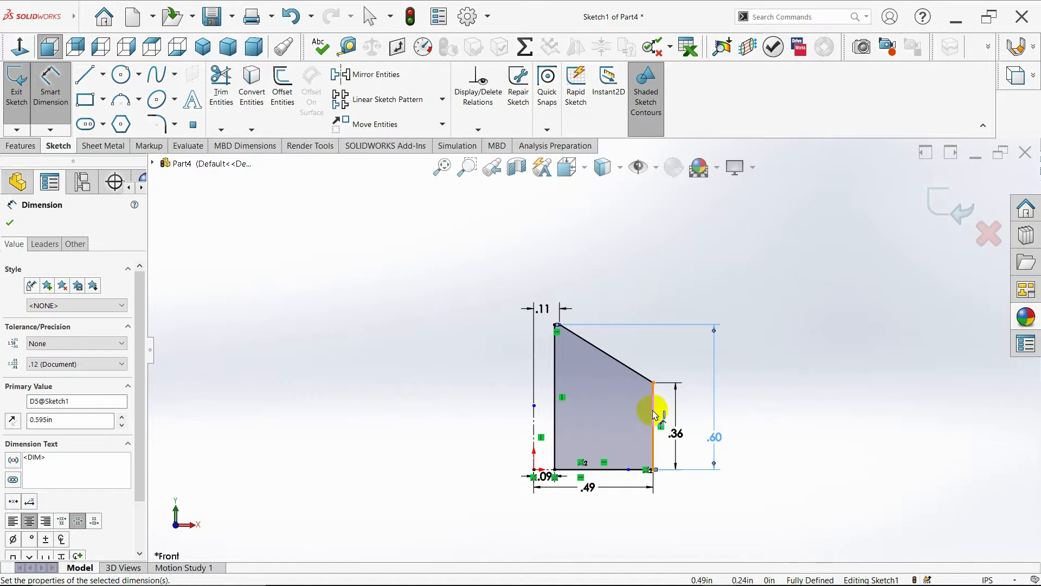
scroll(655, 416, "down", 1)
left_click(10, 223)
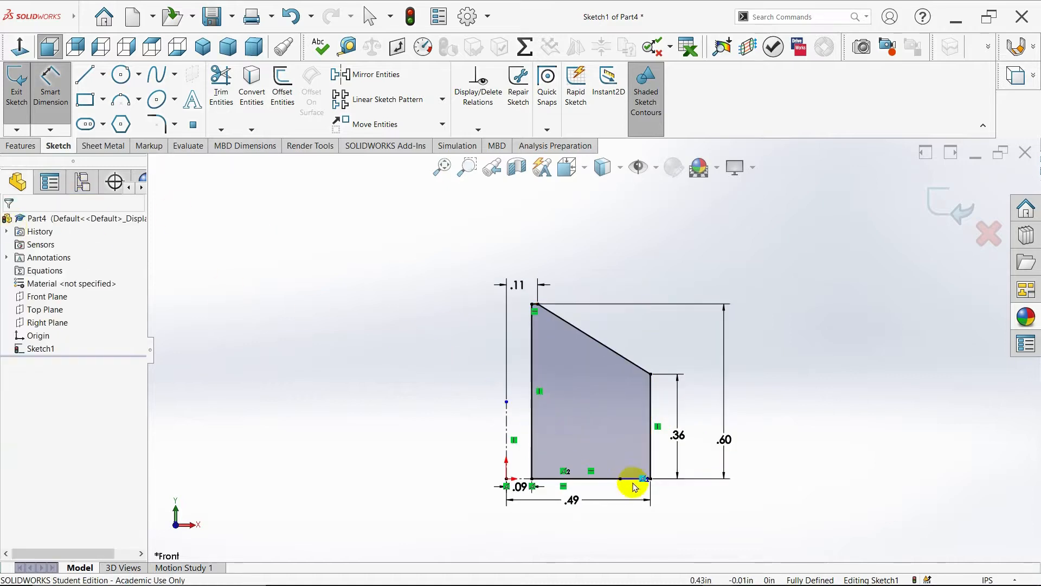
key("Escape")
left_click_drag(628, 482, 778, 478)
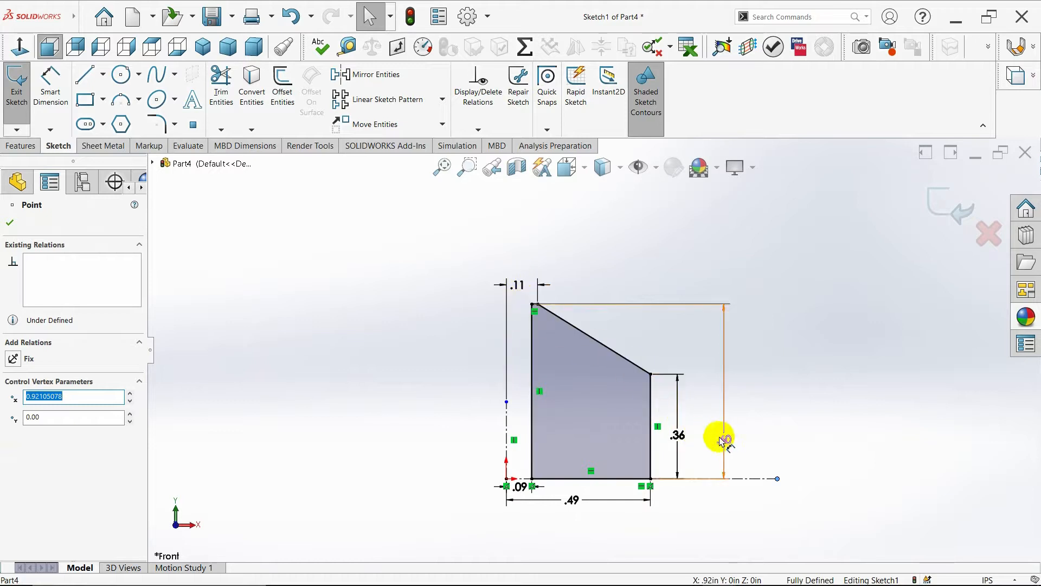
Step: Reposition the 0.595 in, 0.49 in and 0.086 in dimensions around the profile so they are clearly spaced
left_click_drag(724, 437, 711, 435)
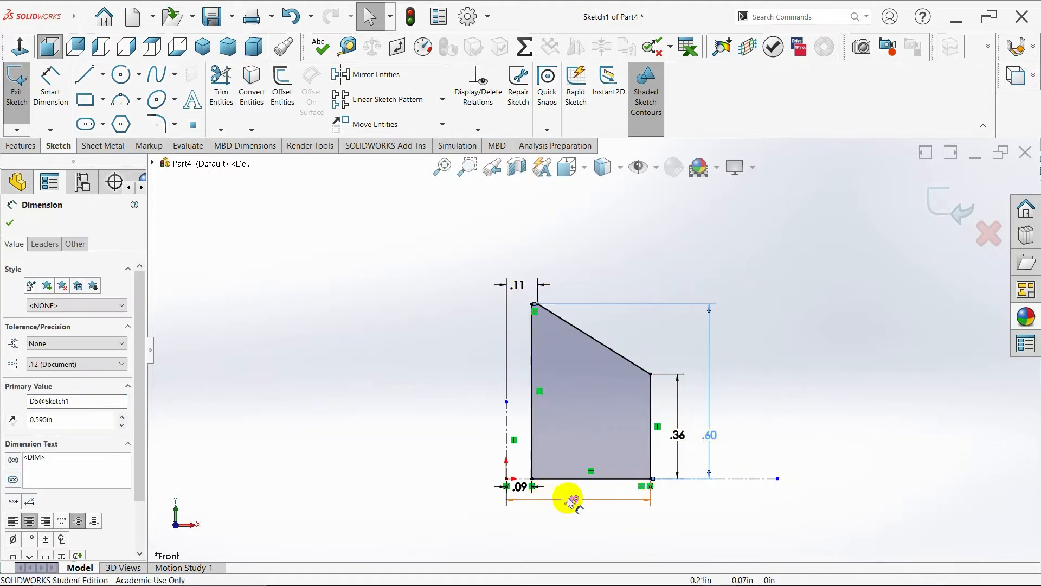
mouse_move(572, 498)
left_mouse_down()
mouse_move(577, 507)
mouse_move(566, 494)
left_mouse_up()
left_click(531, 491)
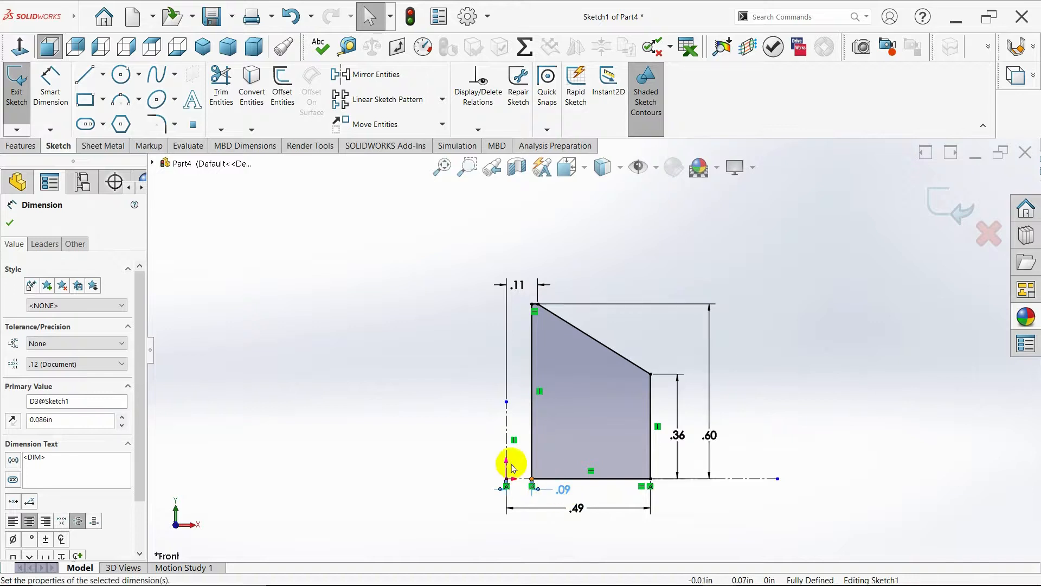
left_click(11, 224)
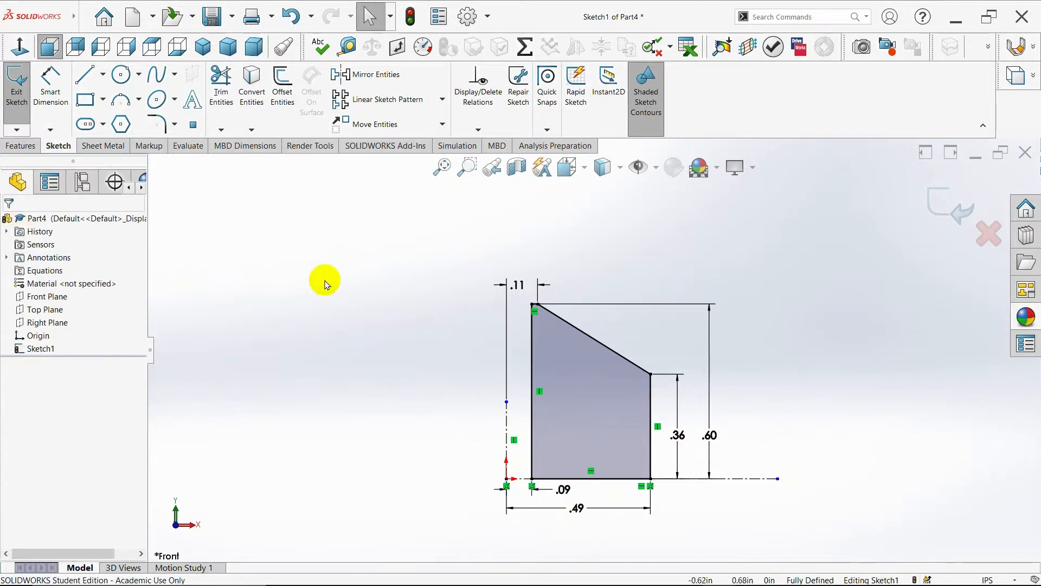
Step: Revolve the profile 360 degrees about the vertical construction centerline into a solid
left_click(20, 145)
left_click(61, 92)
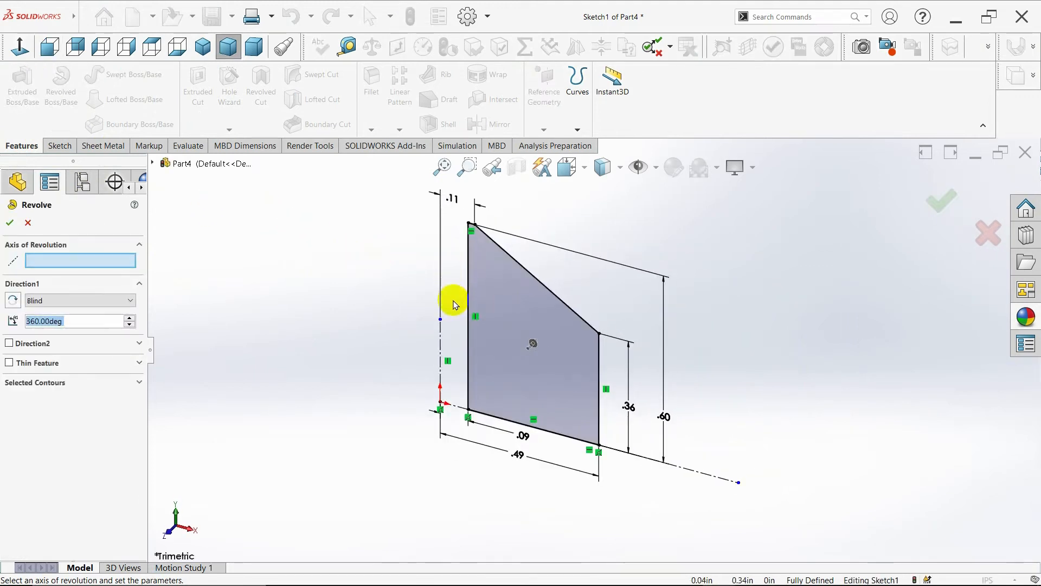
mouse_move(440, 320)
left_mouse_down()
mouse_move(449, 247)
mouse_move(443, 327)
left_mouse_up()
left_click(442, 349)
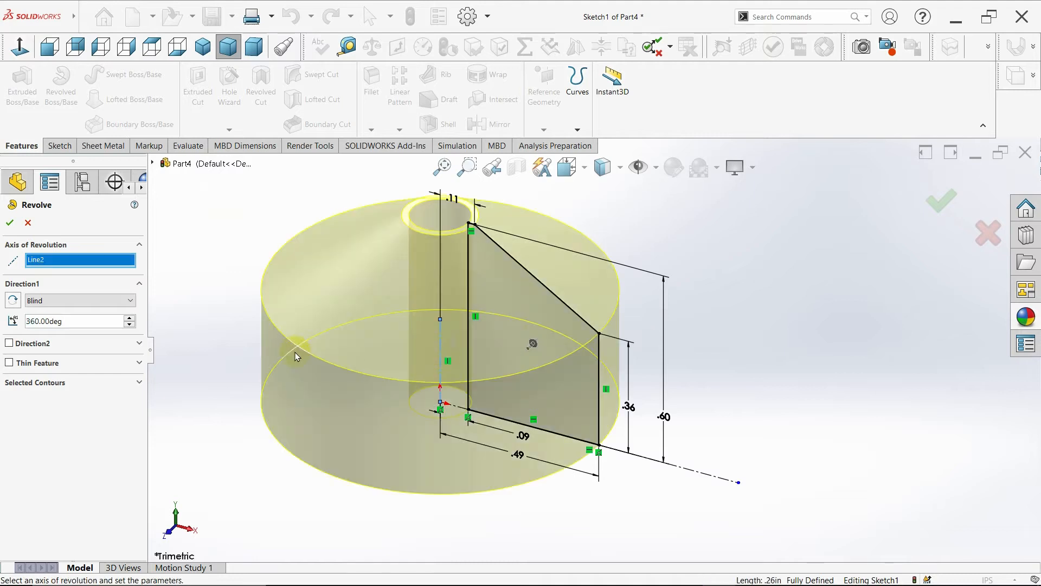
left_click(9, 223)
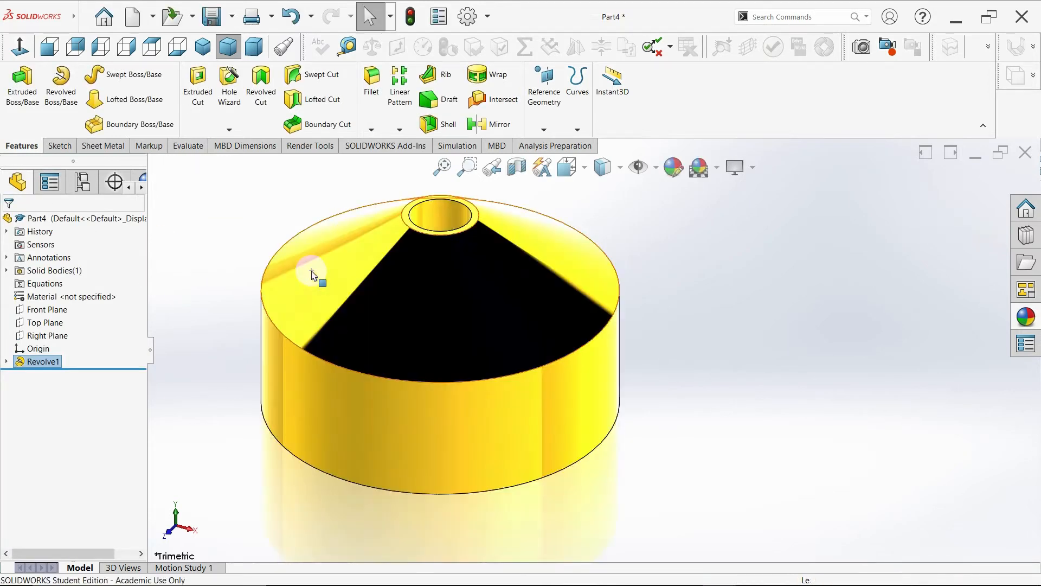
Step: Set the isometric view and change the scene to a plain white background
left_click(202, 46)
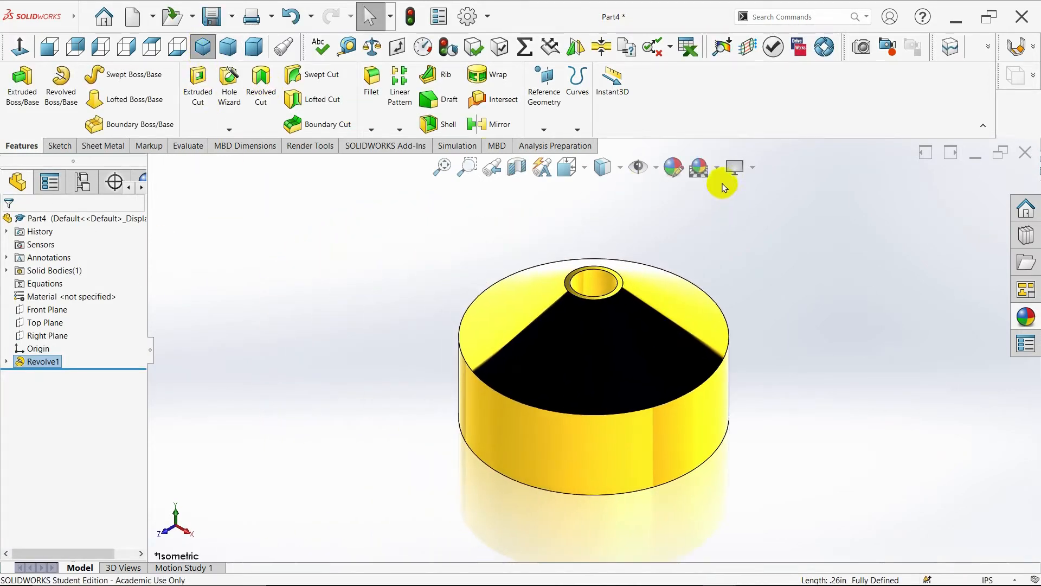
left_click(717, 168)
left_click(721, 189)
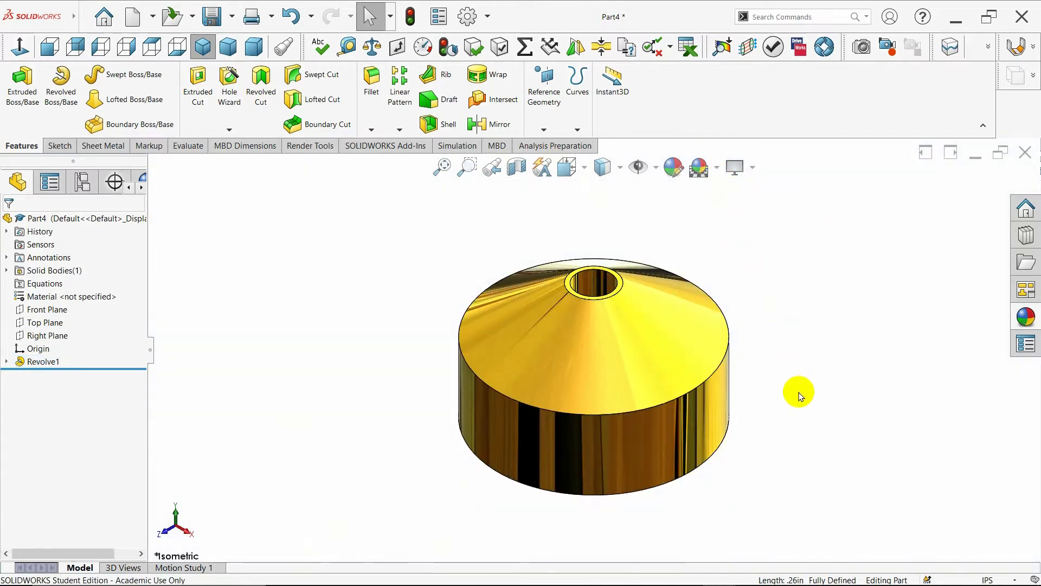
middle_click_drag(796, 308, 612, 374)
left_click(204, 53)
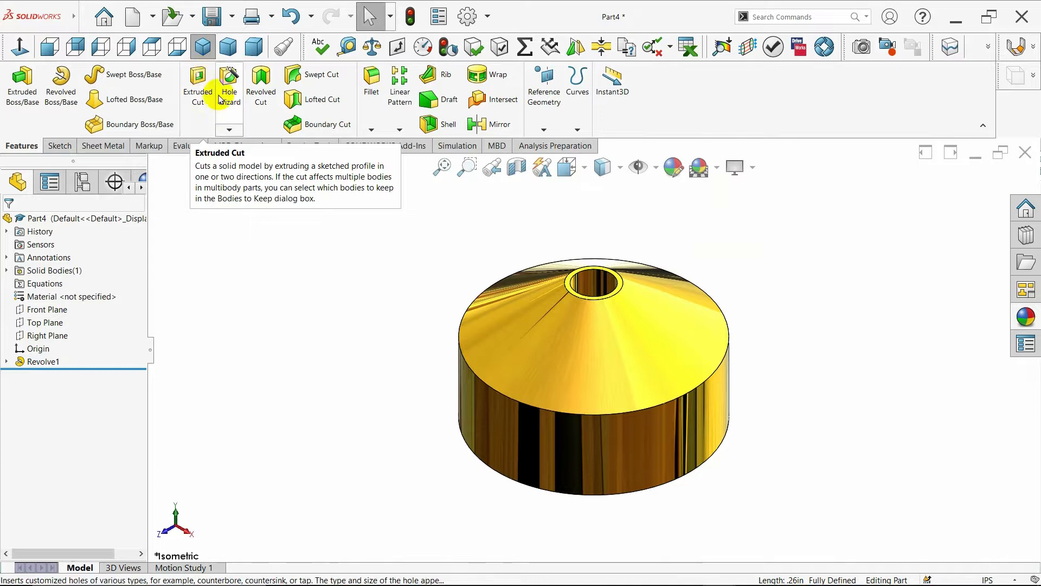
left_click(497, 395)
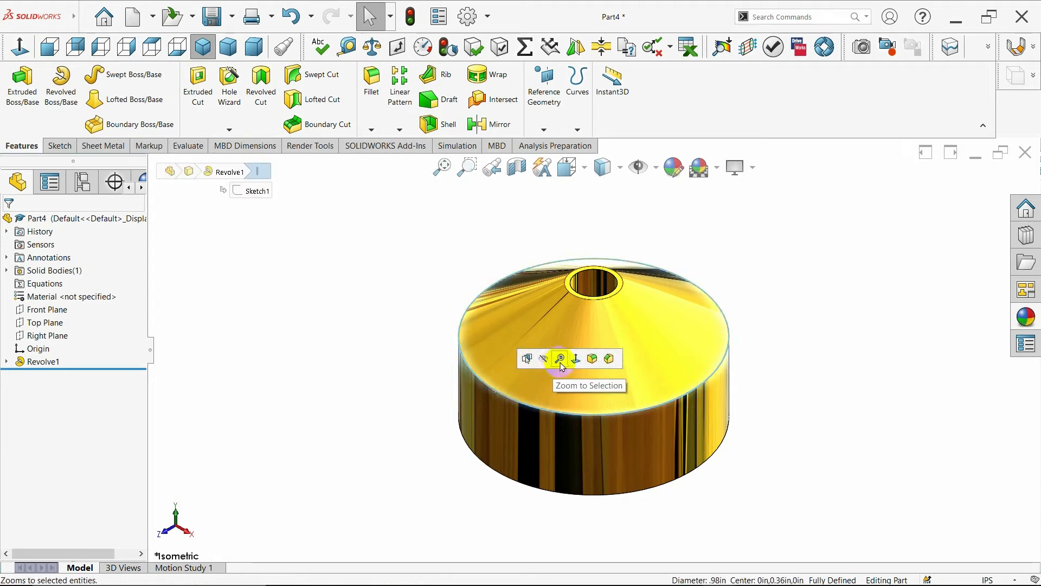
left_click(405, 343)
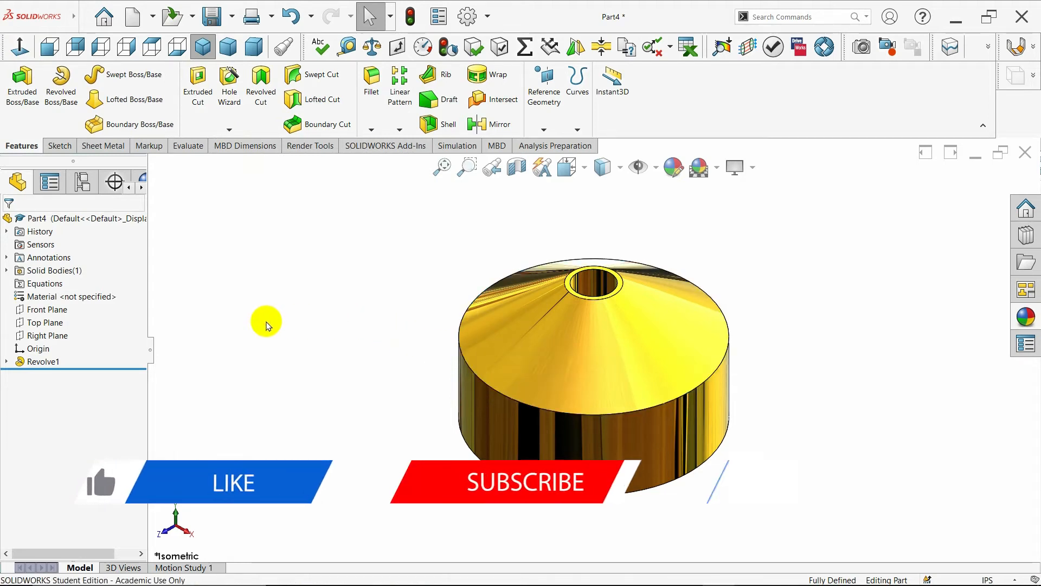
Step: Start a sketch on the Top Plane and convert the body's outer circular edge into a sketch circle
left_click(48, 323)
left_click(52, 304)
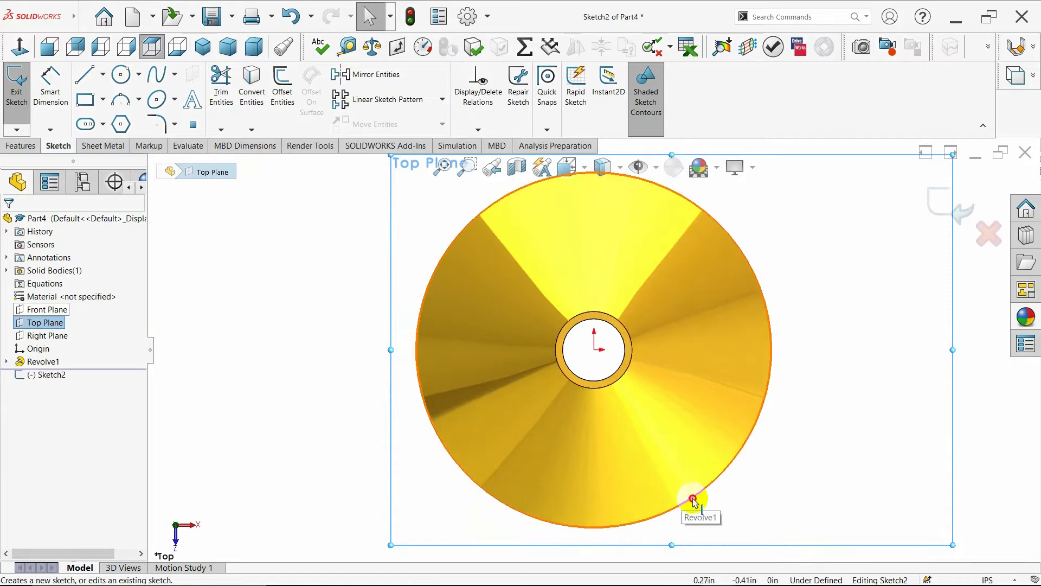
left_click(694, 499)
left_click(242, 114)
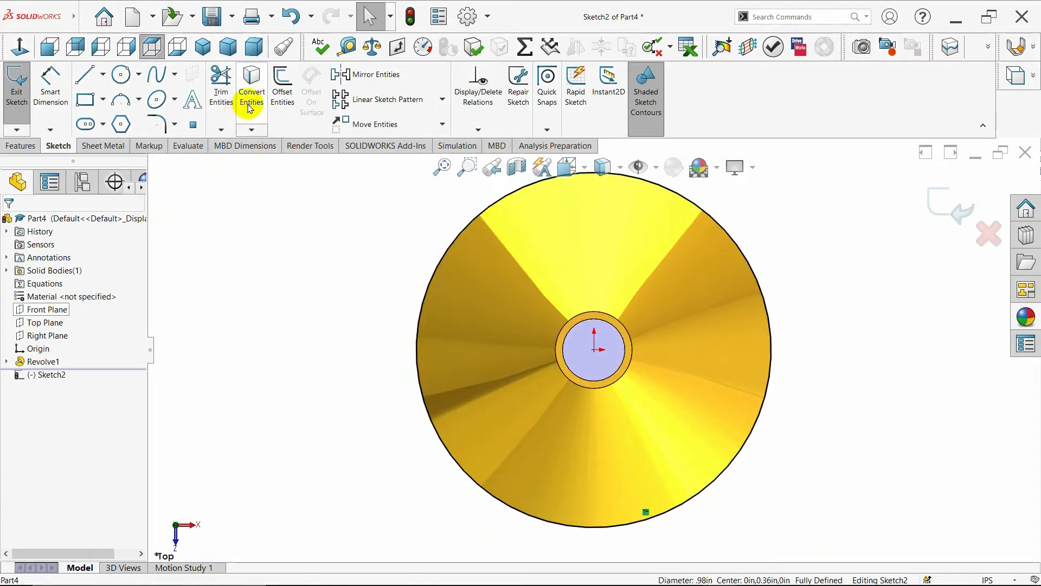
key("ctrl+7")
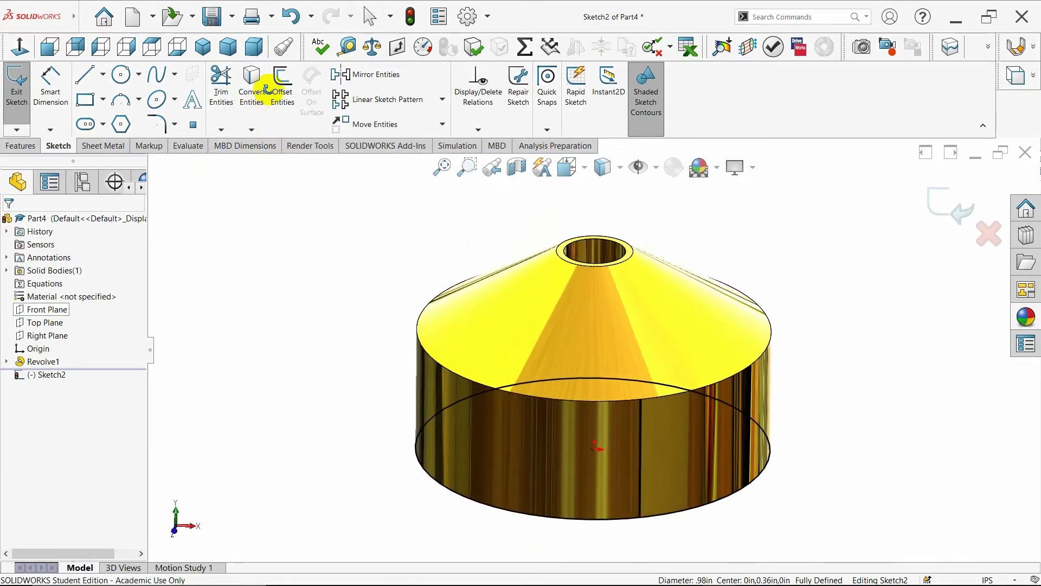
middle_click_drag(263, 119, 263, 178)
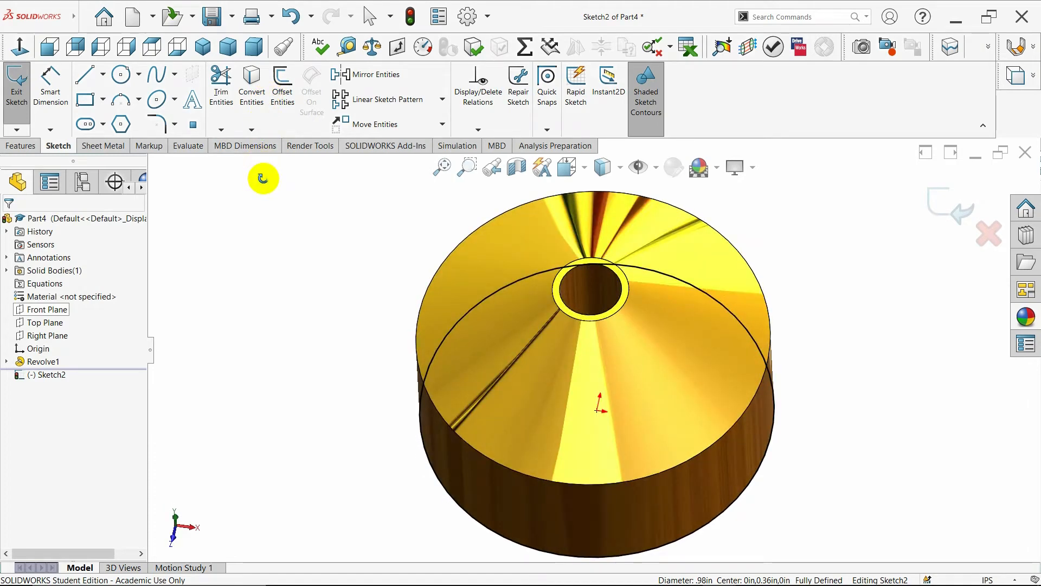
Step: Convert the rim edge at the base of the cone into the Top Plane sketch again and exit the sketch
left_click(469, 448)
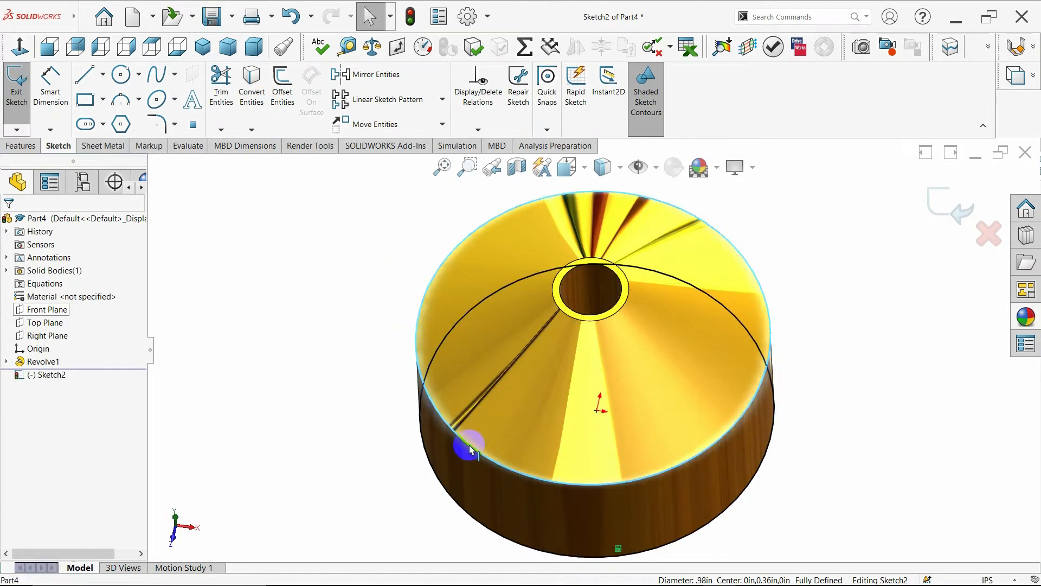
left_click(259, 100)
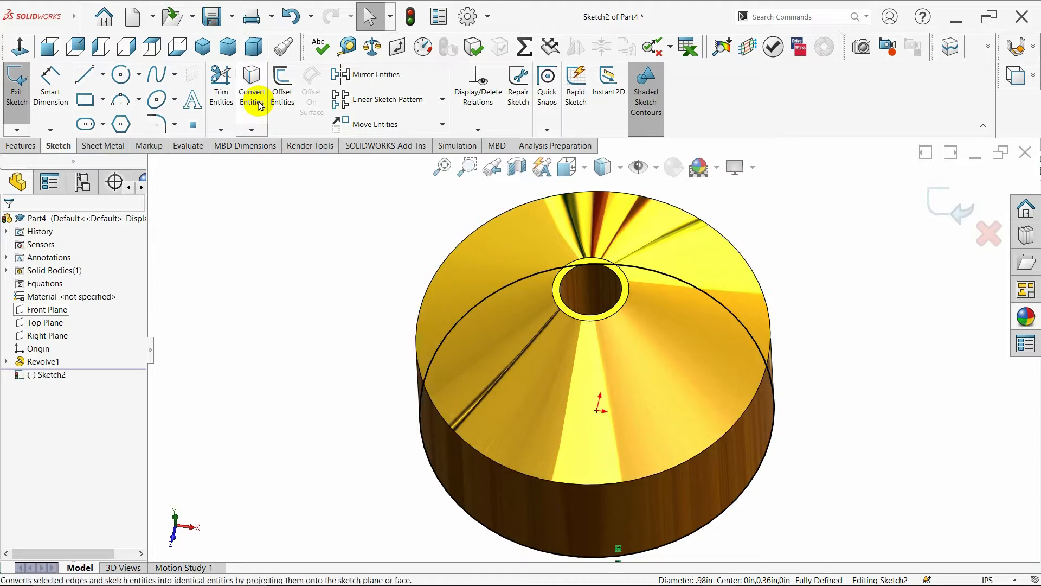
left_click(13, 93)
Step: Create a reference plane offset 0.50 in above the Top Plane
mouse_move(309, 326)
middle_mouse_down()
mouse_move(309, 209)
mouse_move(324, 230)
mouse_move(304, 186)
mouse_move(307, 216)
middle_mouse_up()
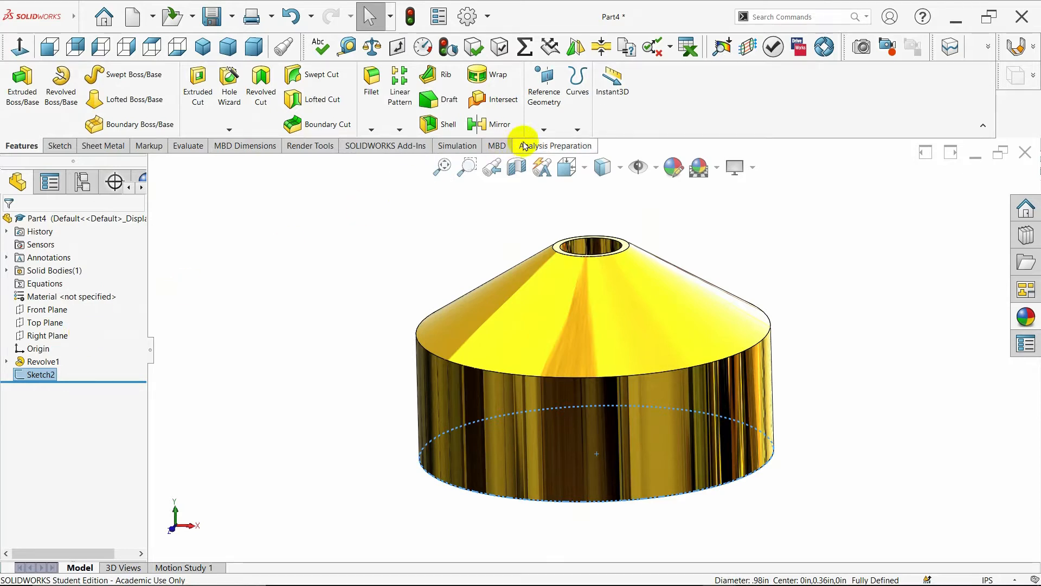
left_click(544, 129)
left_click(542, 142)
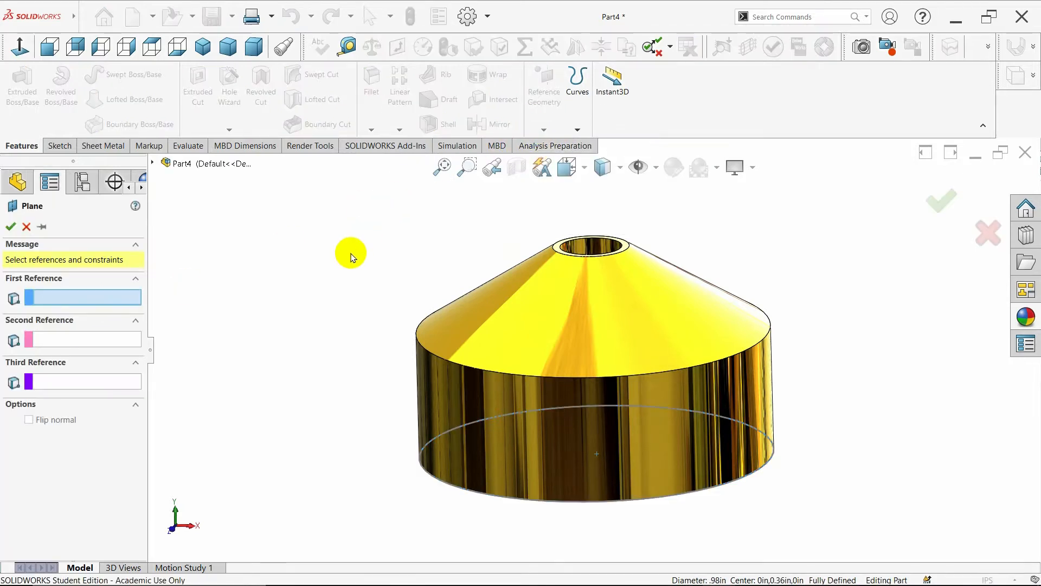
left_click(153, 163)
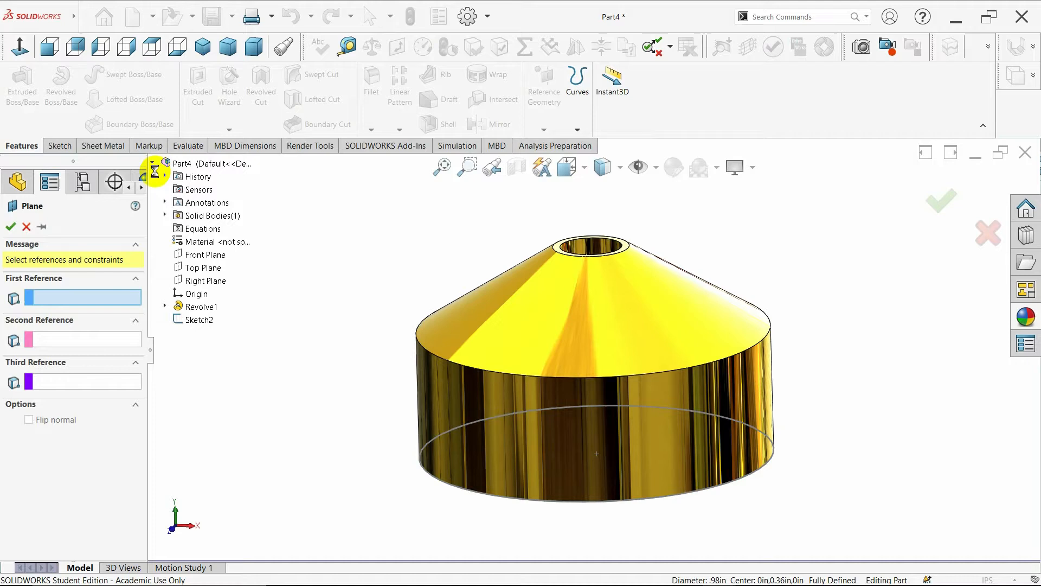
left_click(202, 267)
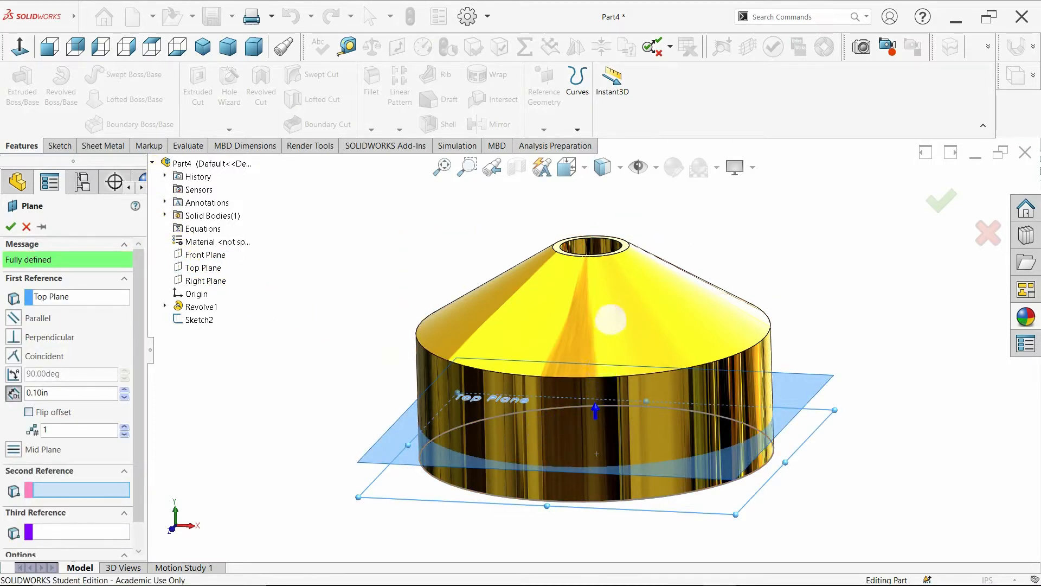
left_click(603, 402)
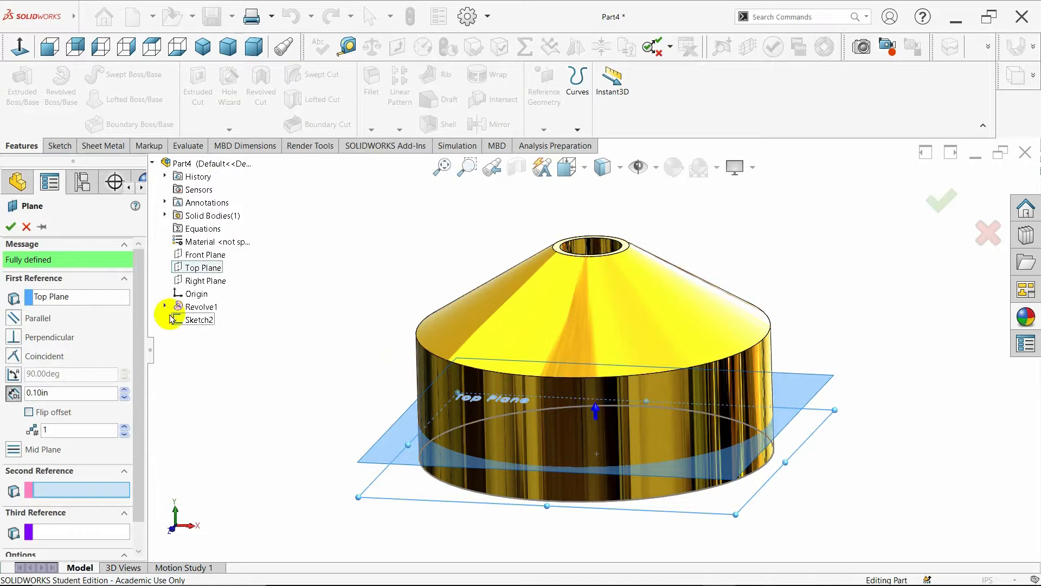
left_click(126, 388)
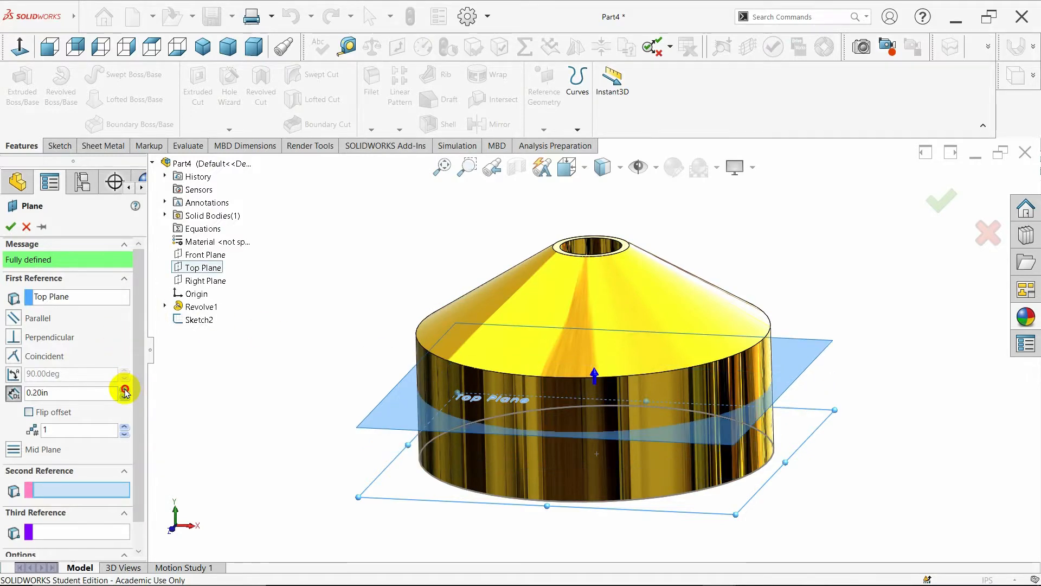
left_click(125, 389)
left_click(125, 389)
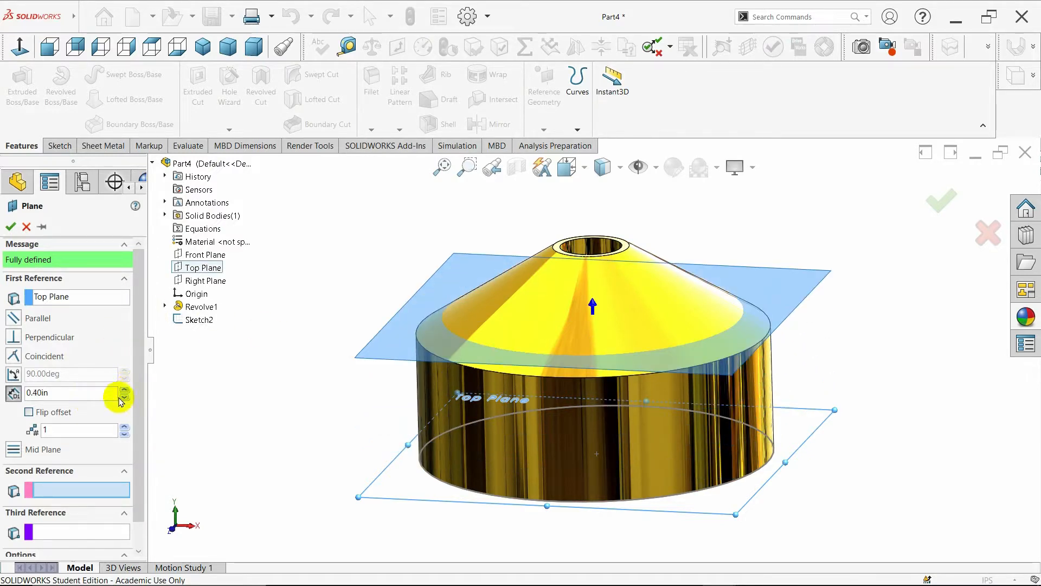
middle_click_drag(221, 404, 221, 369)
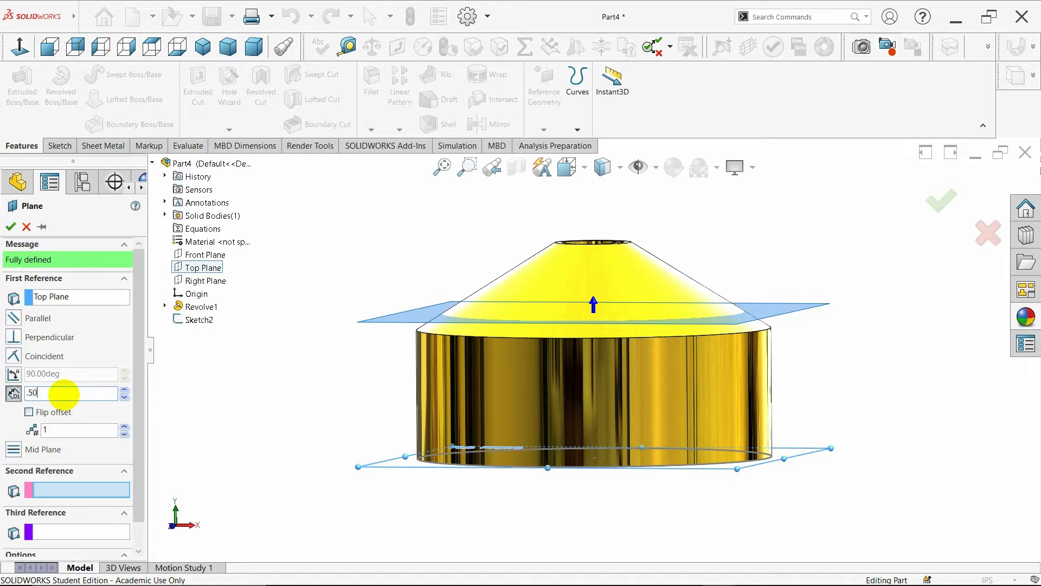
key("Return")
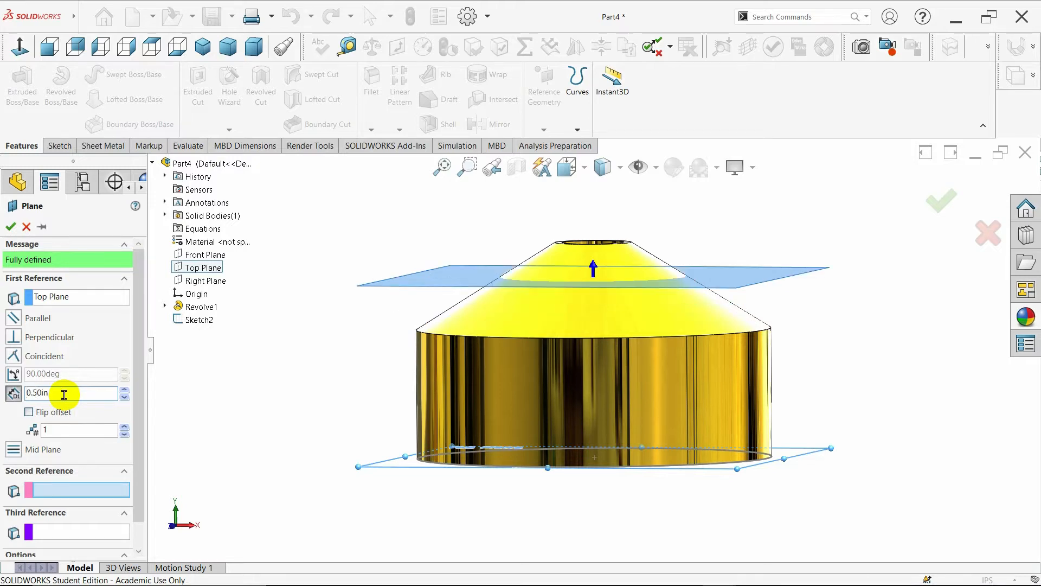
left_click(10, 227)
Step: Sketch on the new offset plane, convert the base sketch's circle into it, and exit the sketch
left_click(45, 387)
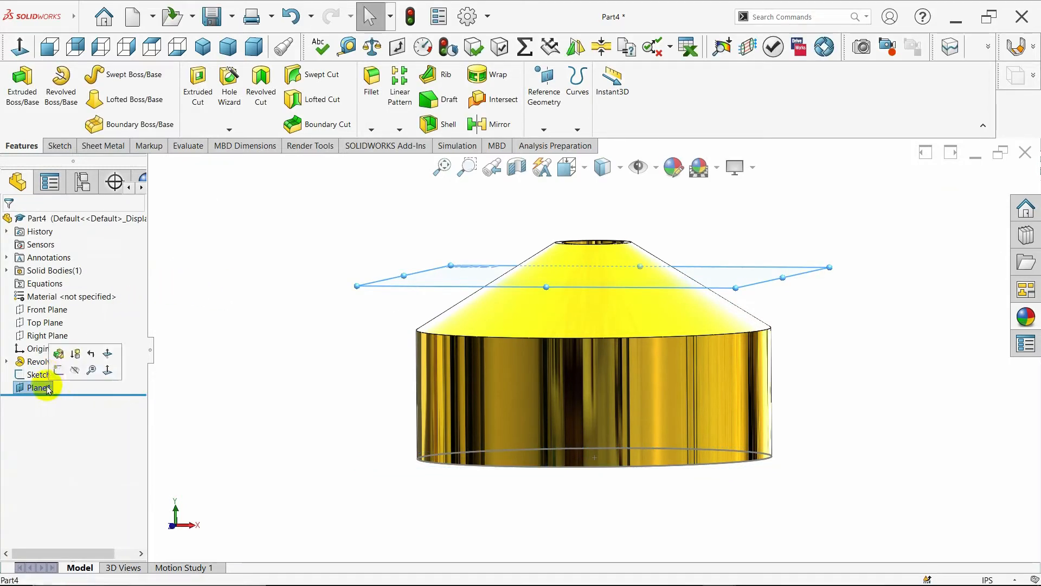
left_click(55, 365)
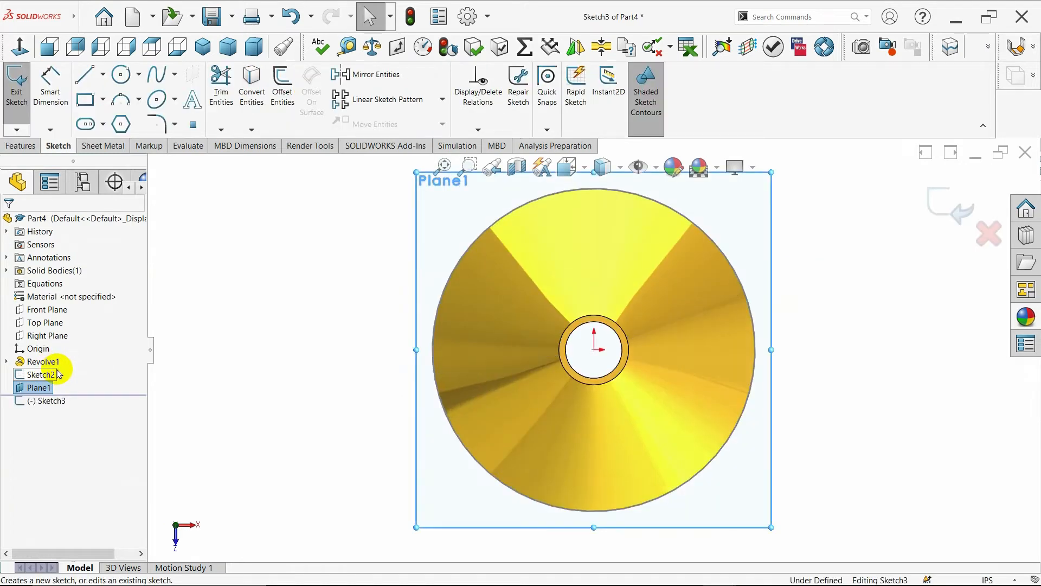
left_click(444, 401)
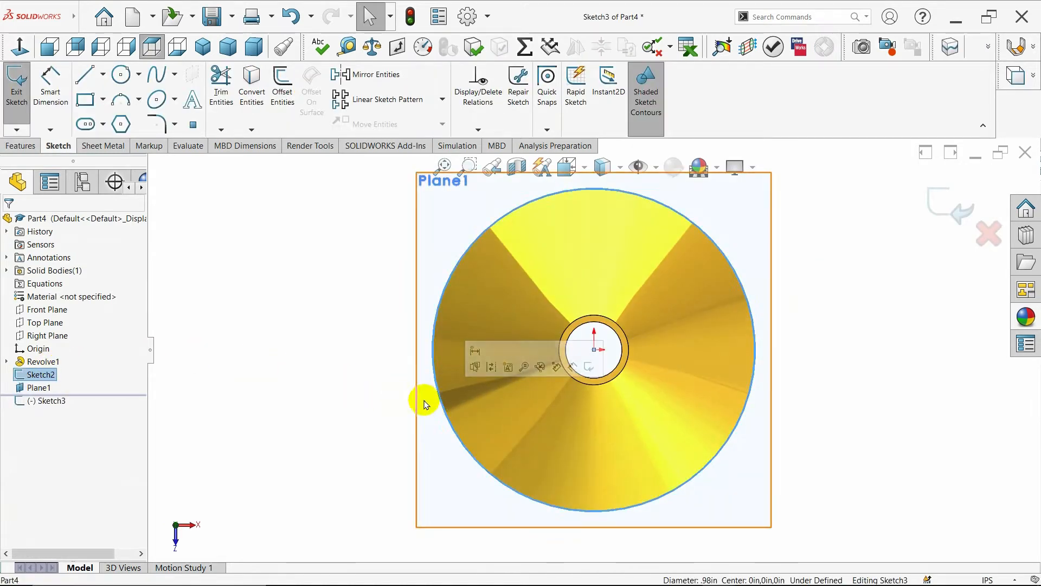
left_click(252, 82)
mouse_move(284, 344)
middle_mouse_down()
mouse_move(309, 239)
mouse_move(309, 186)
mouse_move(291, 169)
mouse_move(320, 268)
mouse_move(288, 202)
mouse_move(312, 171)
mouse_move(300, 213)
middle_mouse_up()
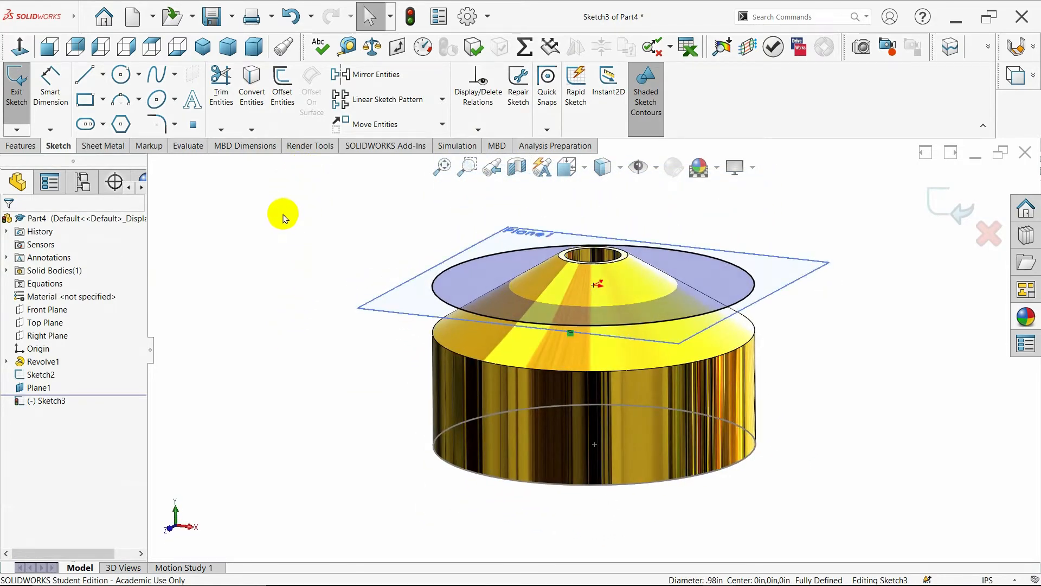
left_click(14, 103)
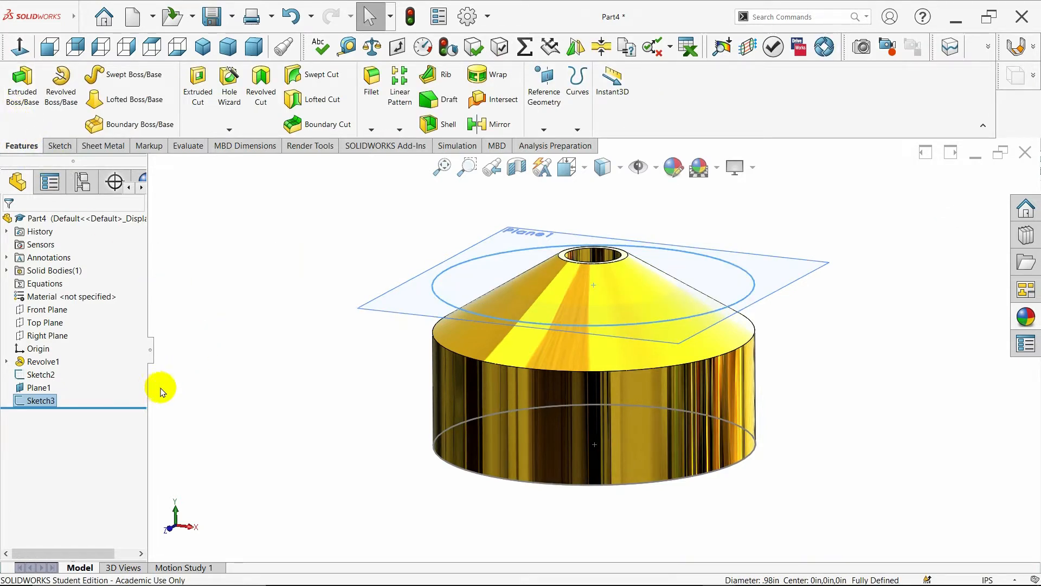
Step: Edit the offset reference plane so it lies 0.356 in above the Top Plane, level with the cone's base
left_click(38, 388)
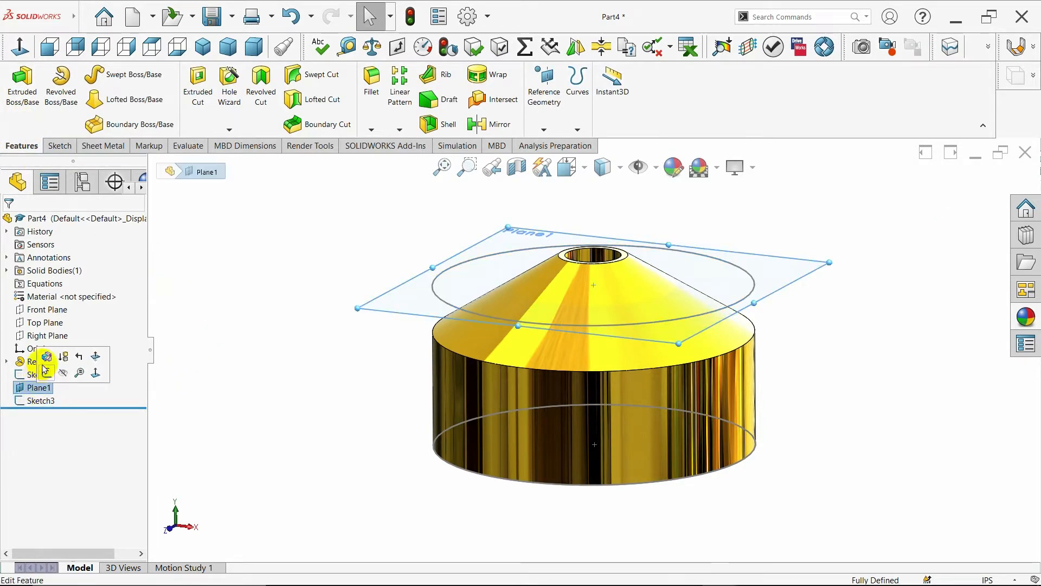
left_click(42, 361)
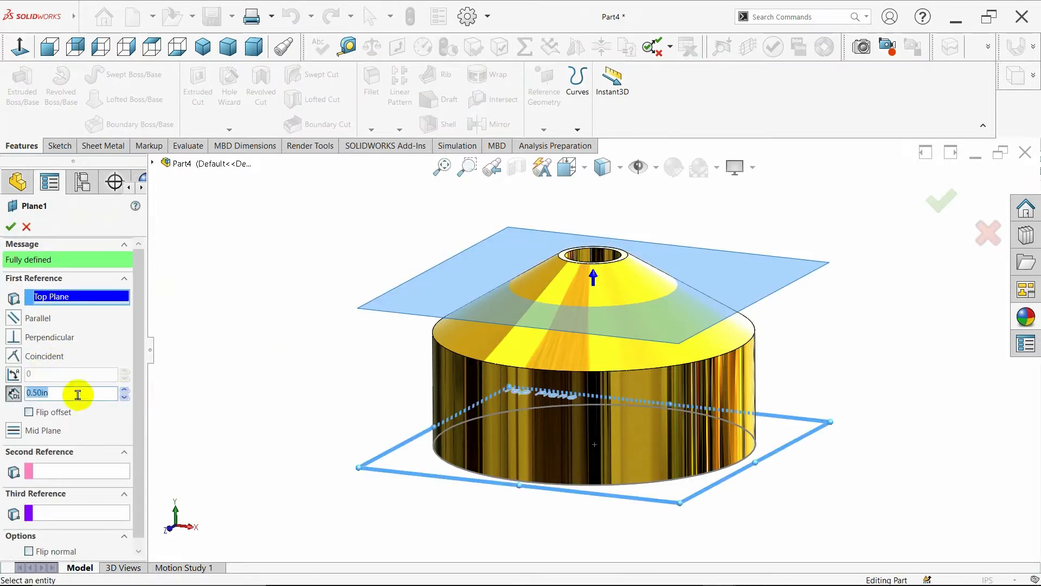
left_click(125, 398)
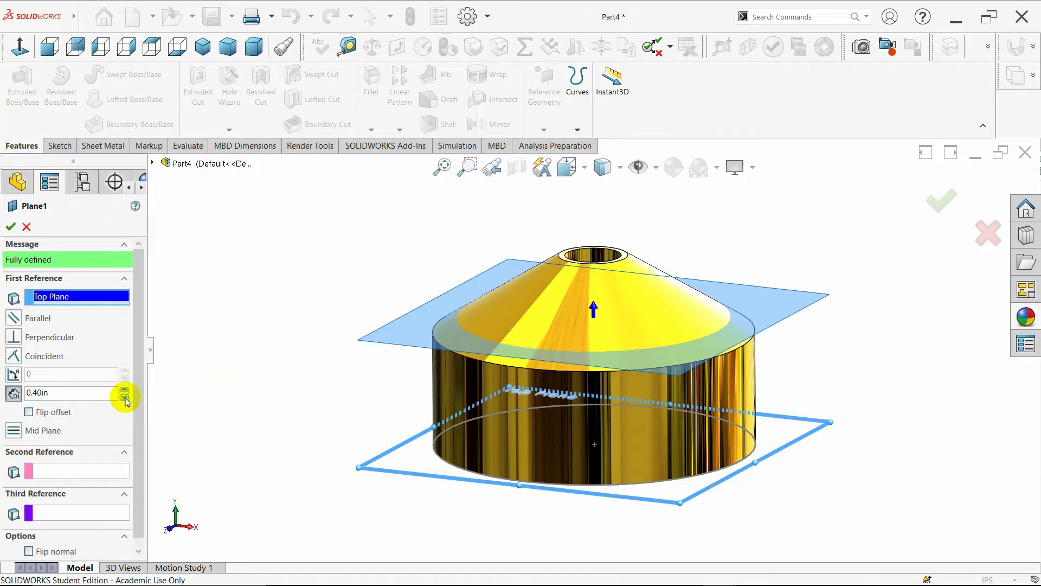
left_click_drag(93, 393, 6, 399)
key("BackSpace")
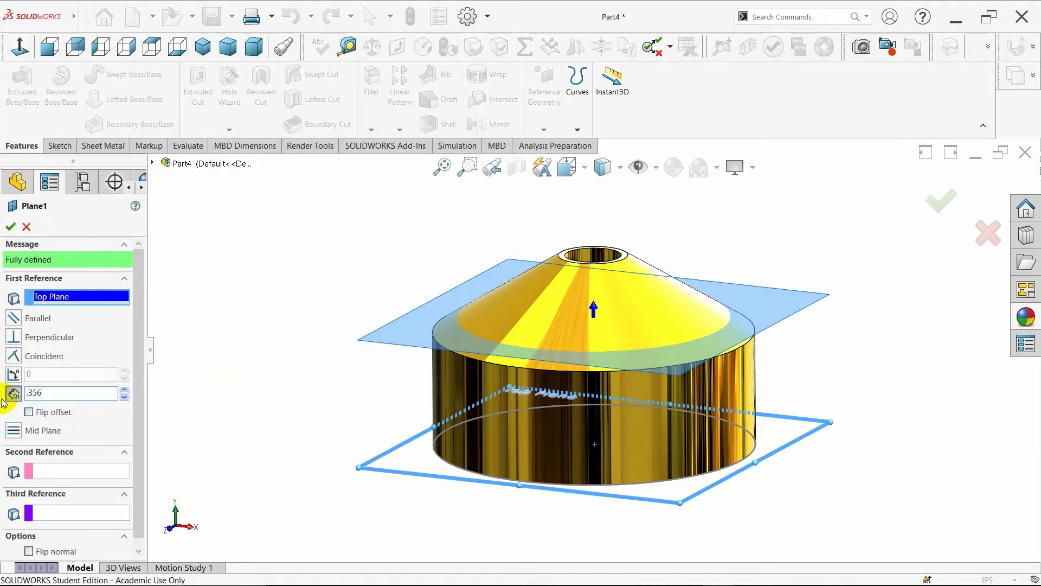
key("Return")
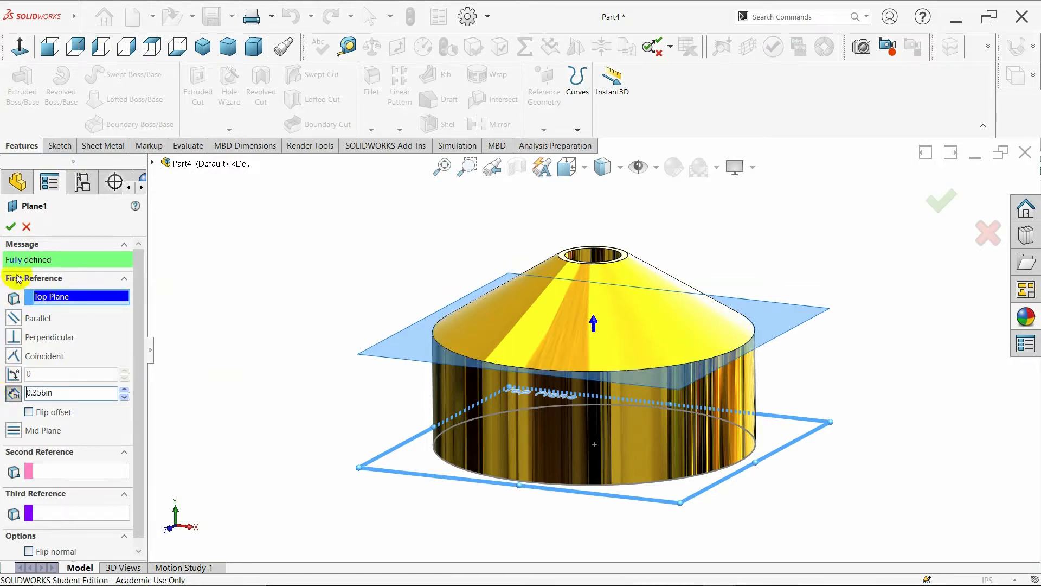
left_click(11, 227)
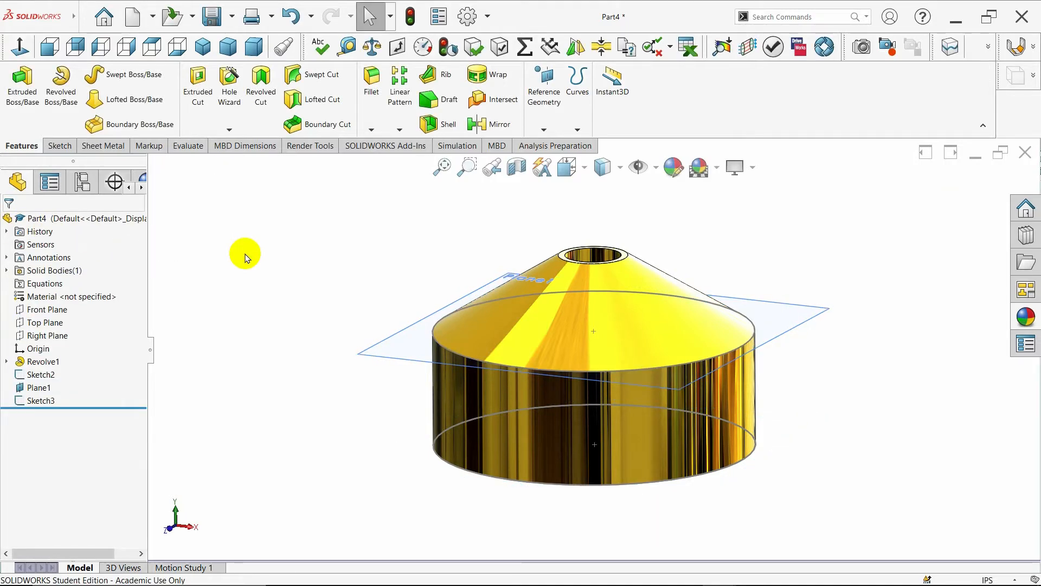
middle_click_drag(244, 251, 291, 302)
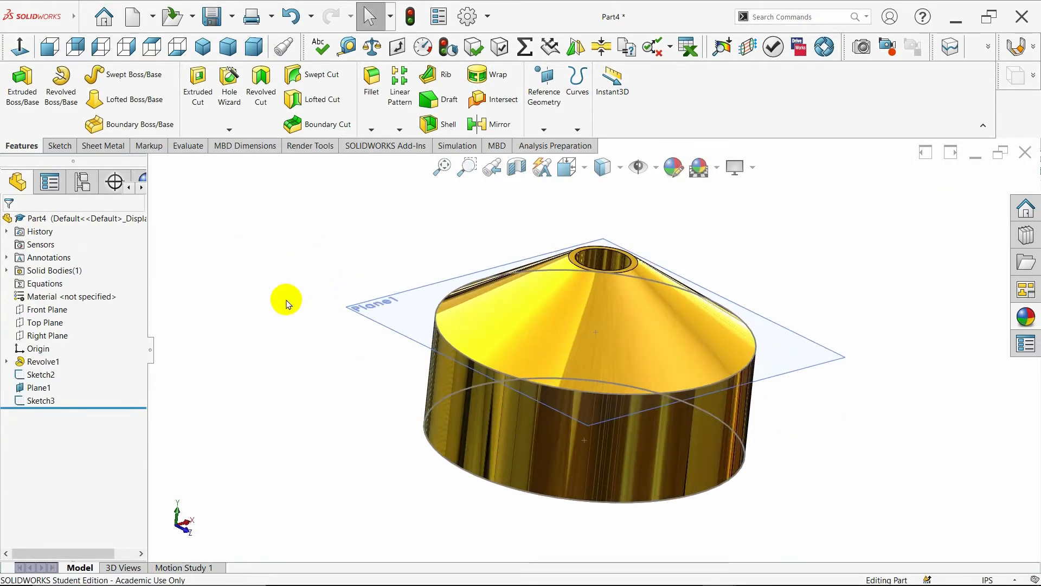
Step: Start a Helix/Spiral from the circle sketched on the offset plane, with a constant pitch of 0.073 in
left_click(202, 47)
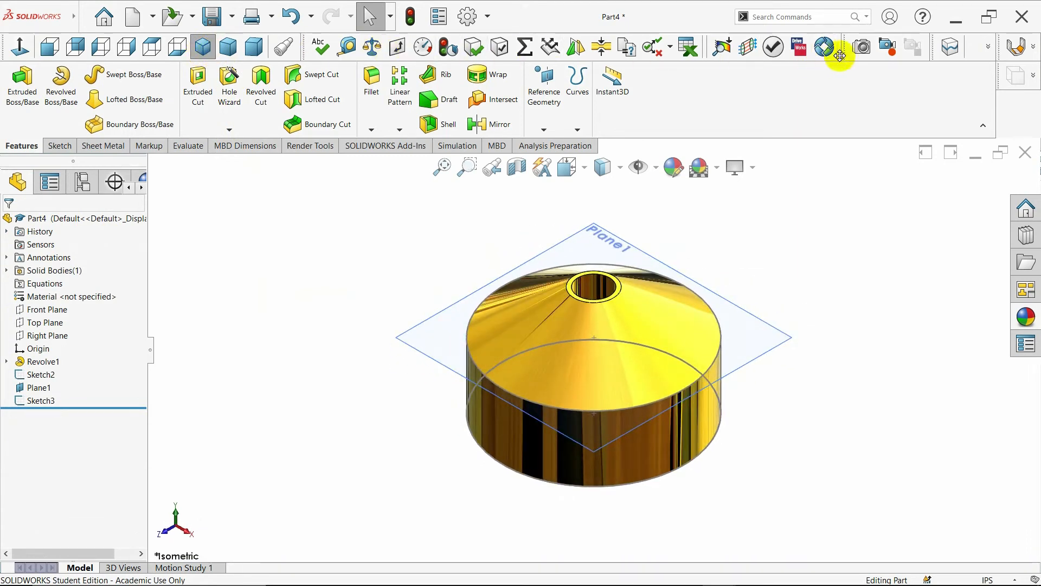
left_click(985, 49)
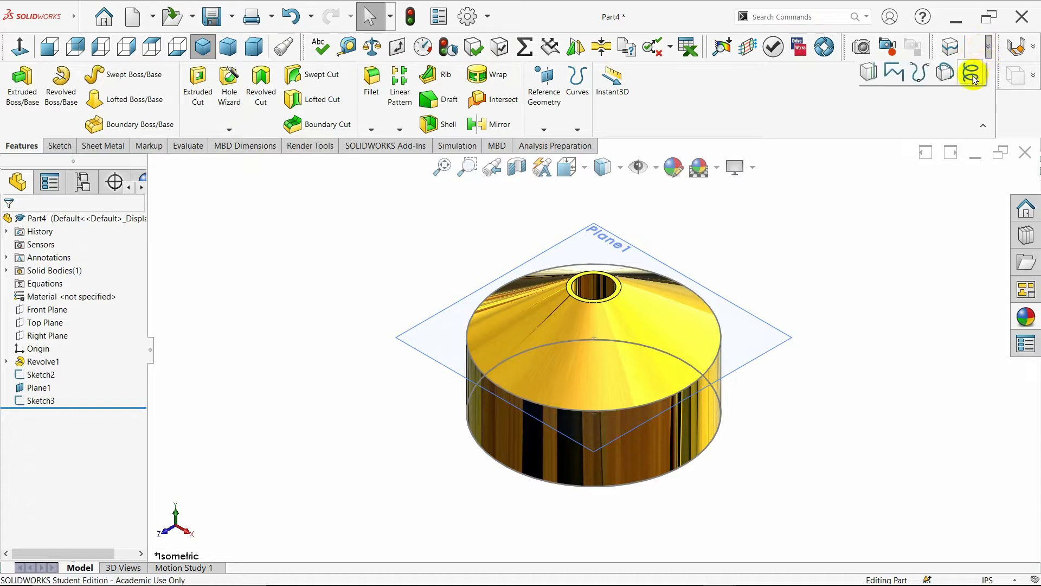
left_click(972, 72)
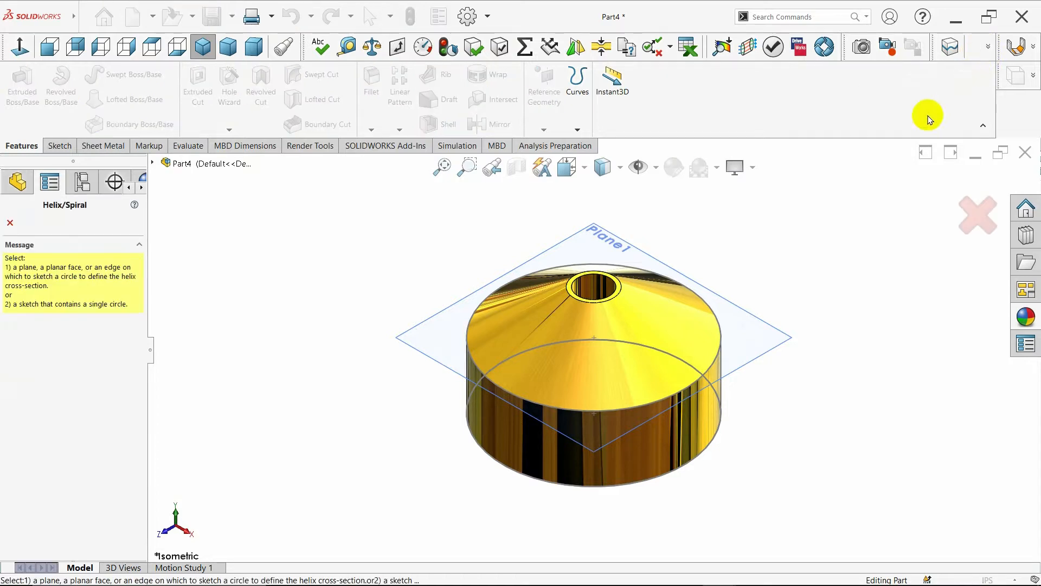
left_click(470, 337)
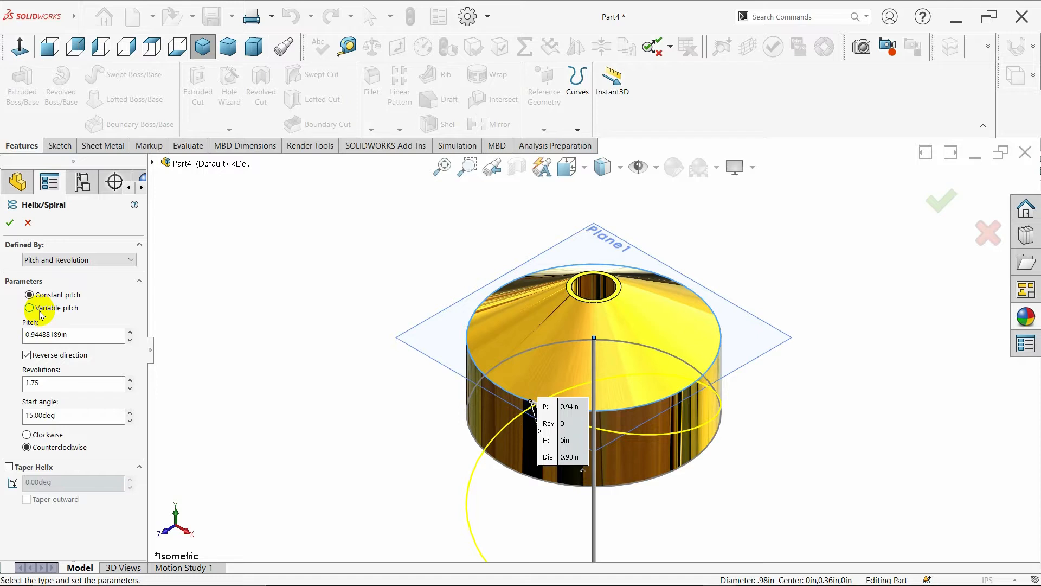
left_click_drag(82, 334, 10, 344)
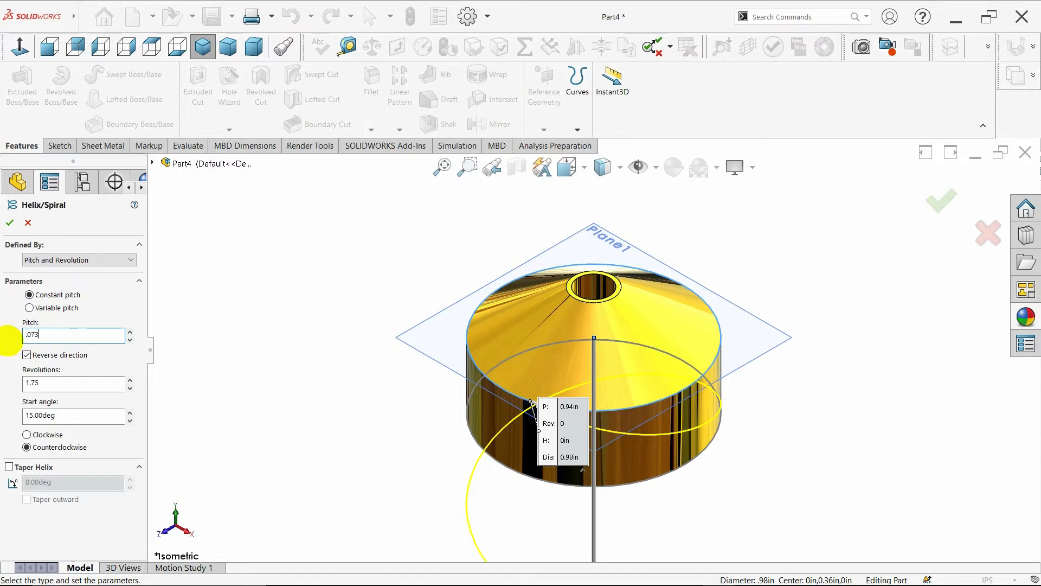
key("Return")
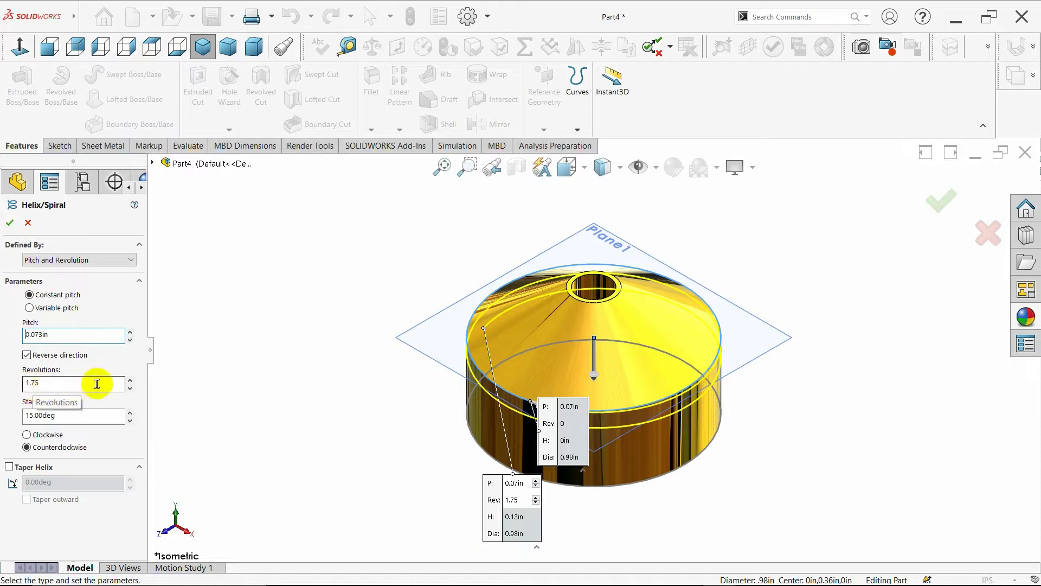
Step: Set the helix to 4.25 revolutions and accept it
left_click(107, 417)
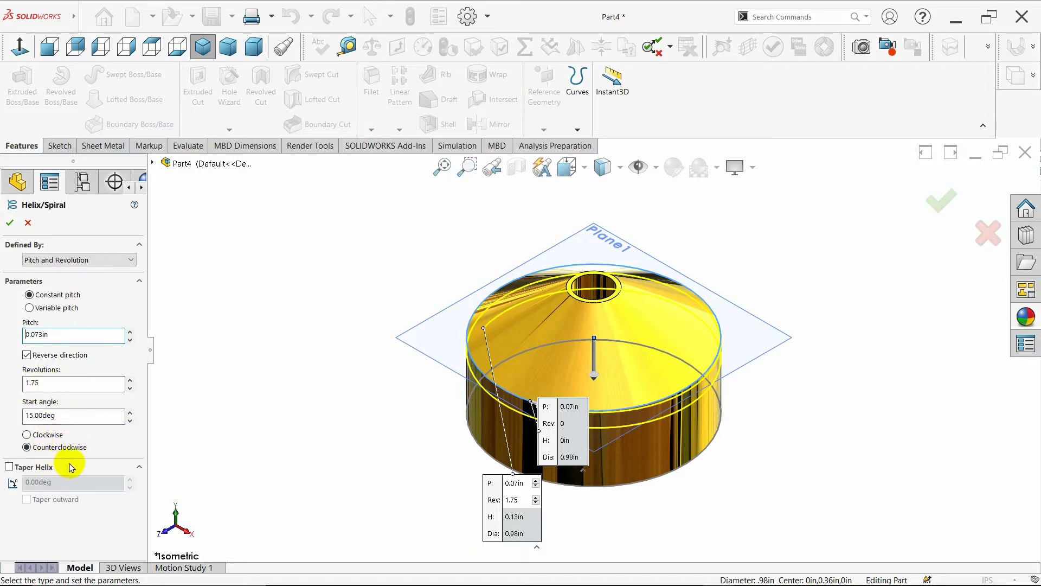
left_click(131, 381)
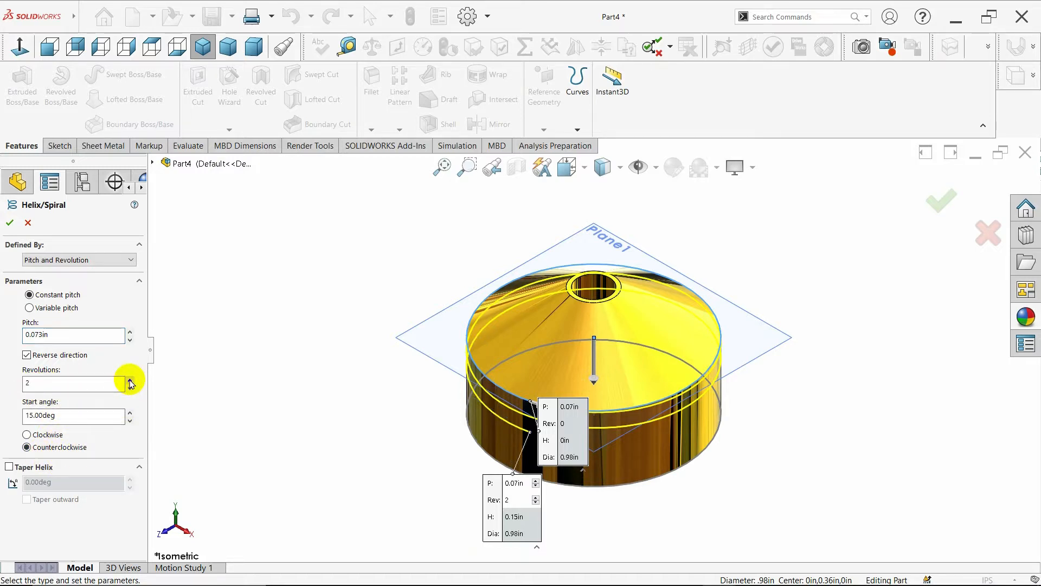
left_click(131, 381)
left_click(131, 381)
left_click(132, 381)
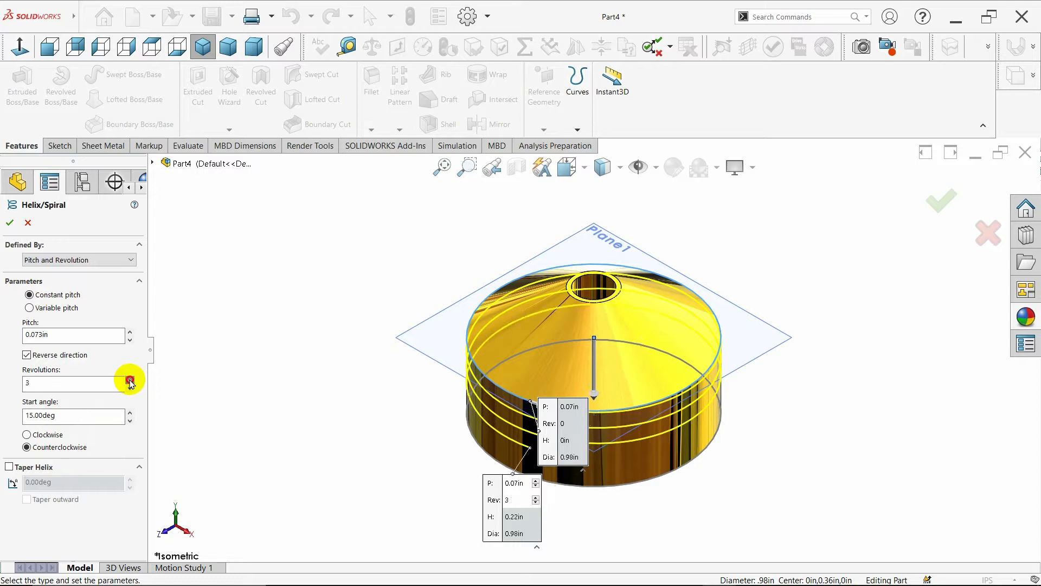
left_click(131, 381)
left_click(131, 382)
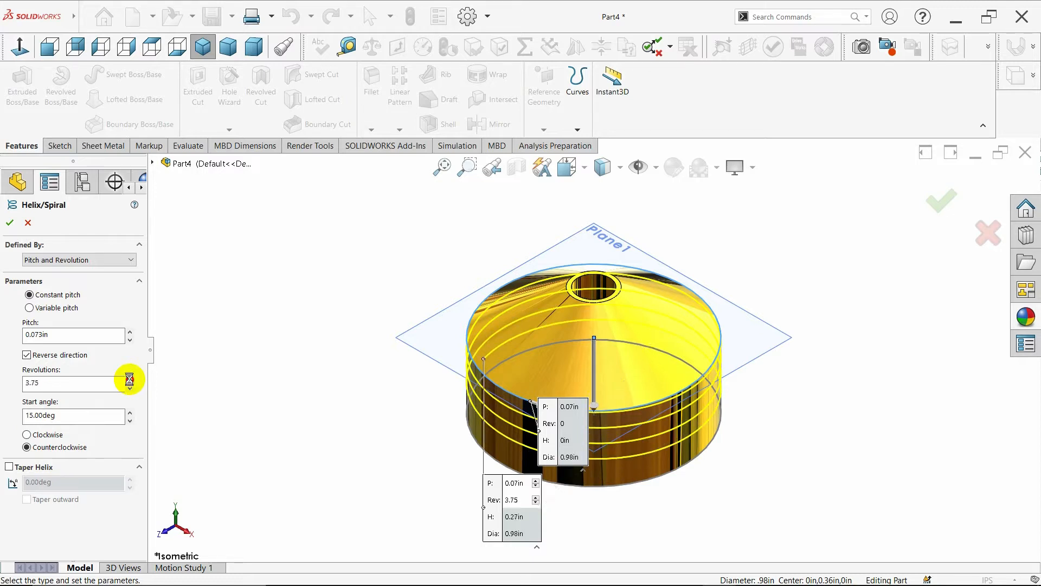
left_click(130, 380)
left_click(131, 381)
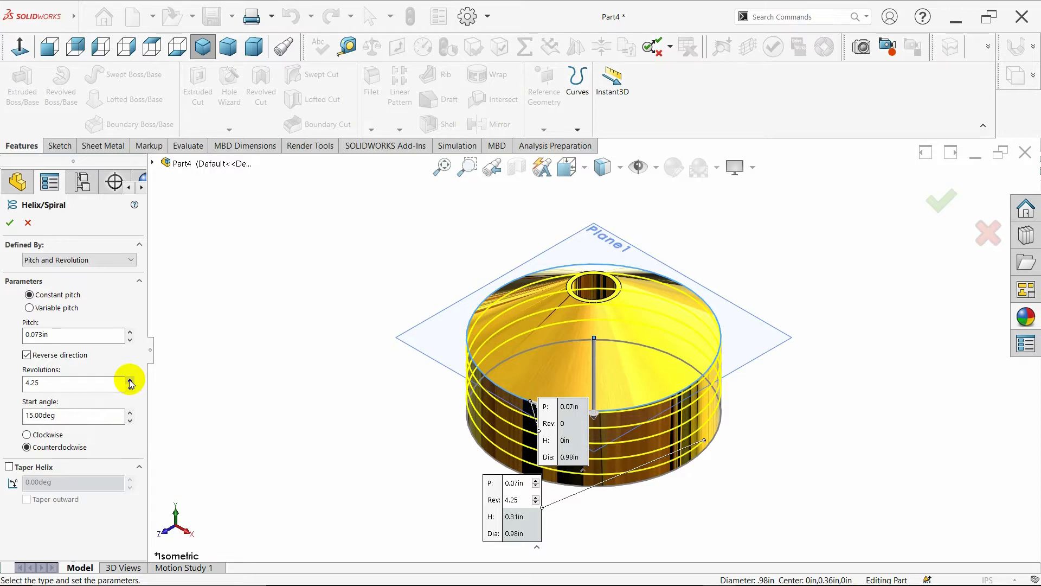
left_click(10, 222)
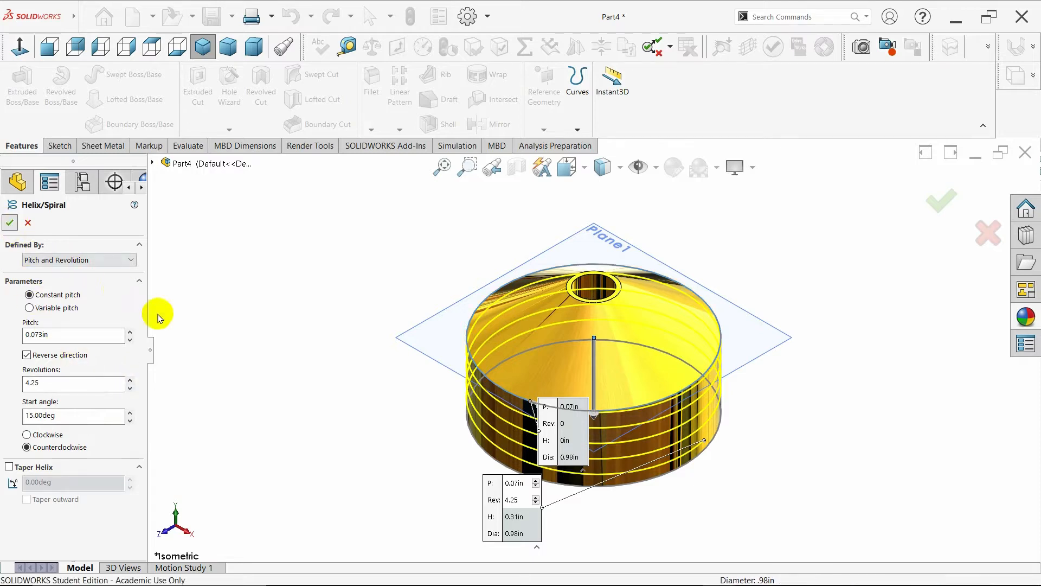
middle_click_drag(169, 326, 199, 343)
left_click(204, 48)
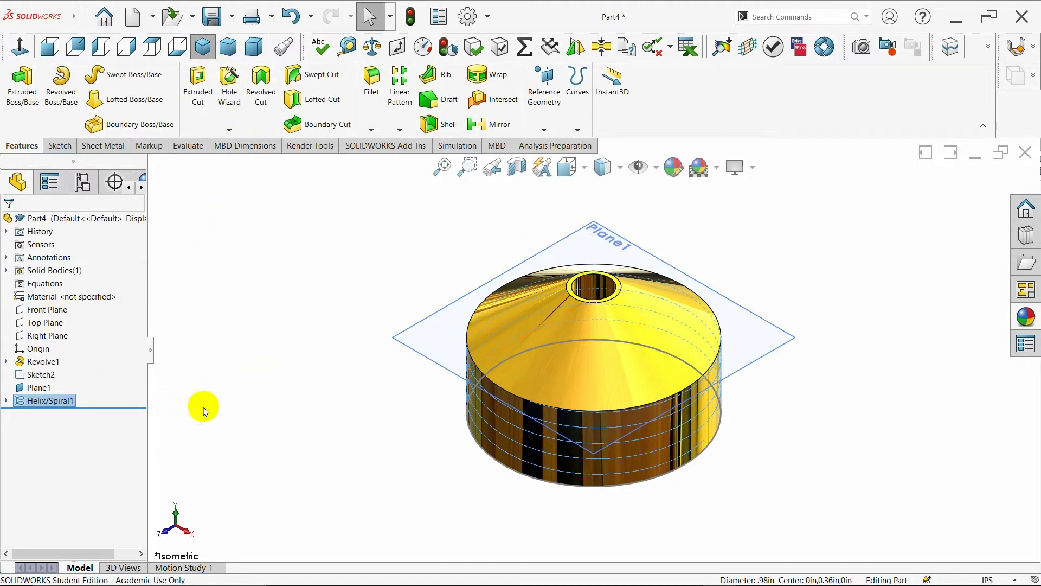
middle_click_drag(204, 407, 213, 372)
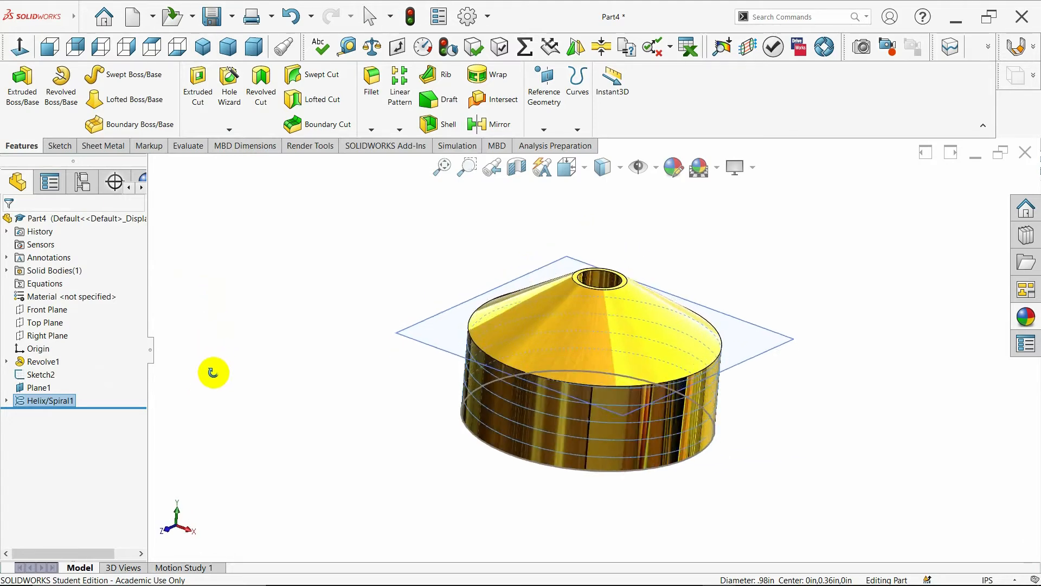
left_click(202, 47)
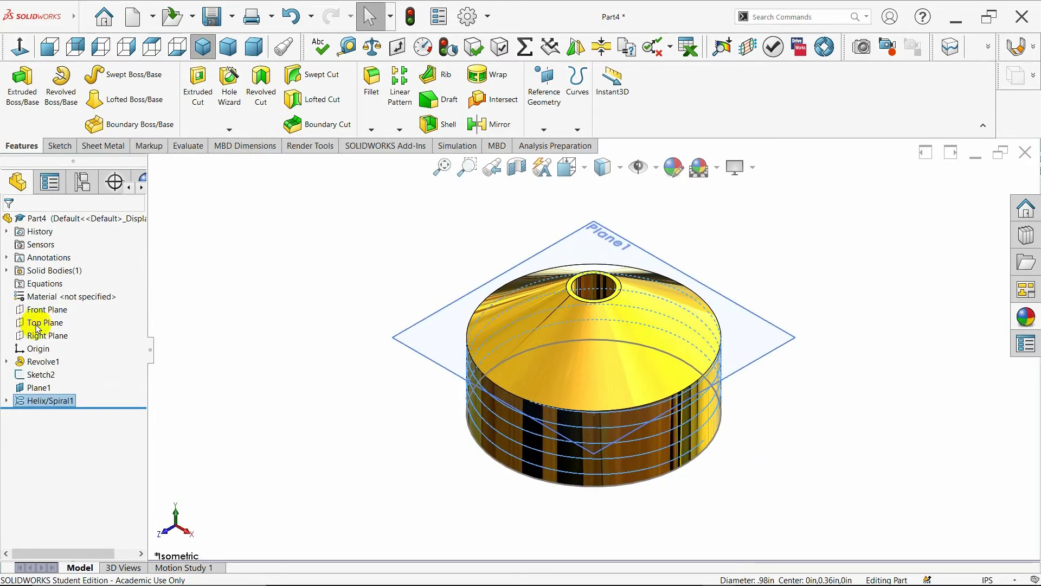
Step: Create a second reference plane offset 0.595 in above the Top Plane, level with the top of the cone
left_click(38, 324)
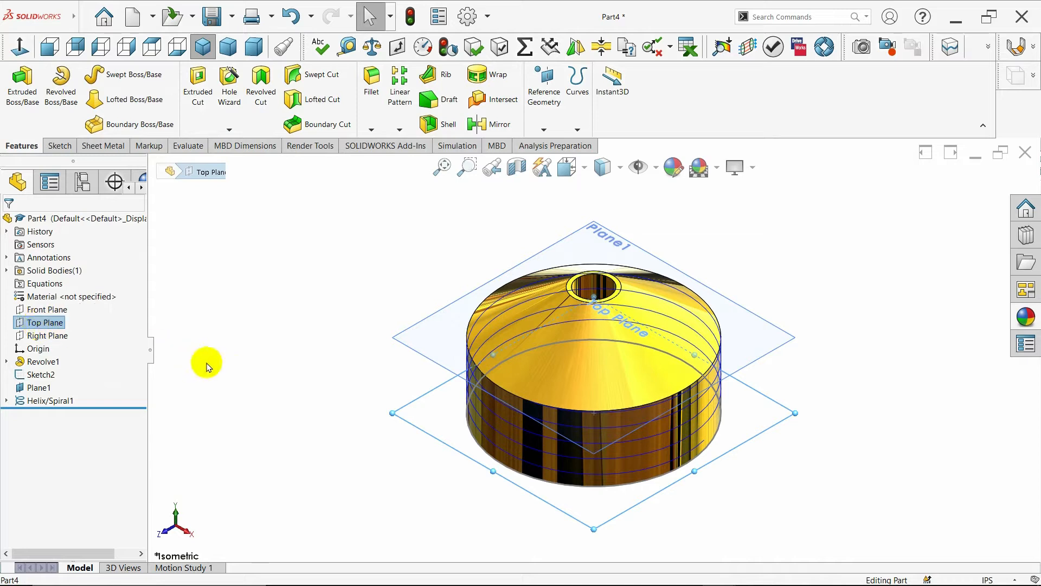
left_click(544, 129)
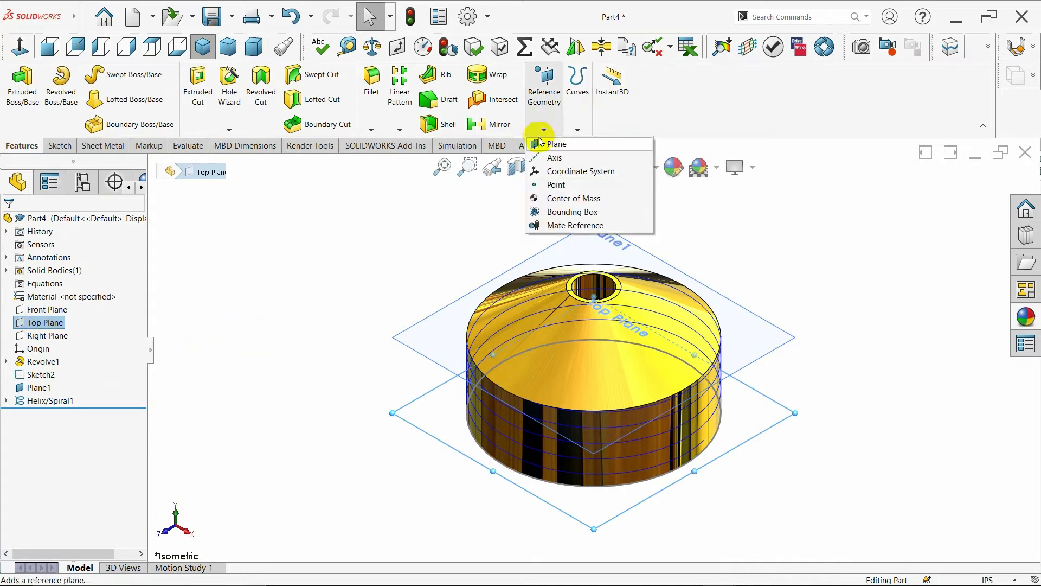
left_click(545, 144)
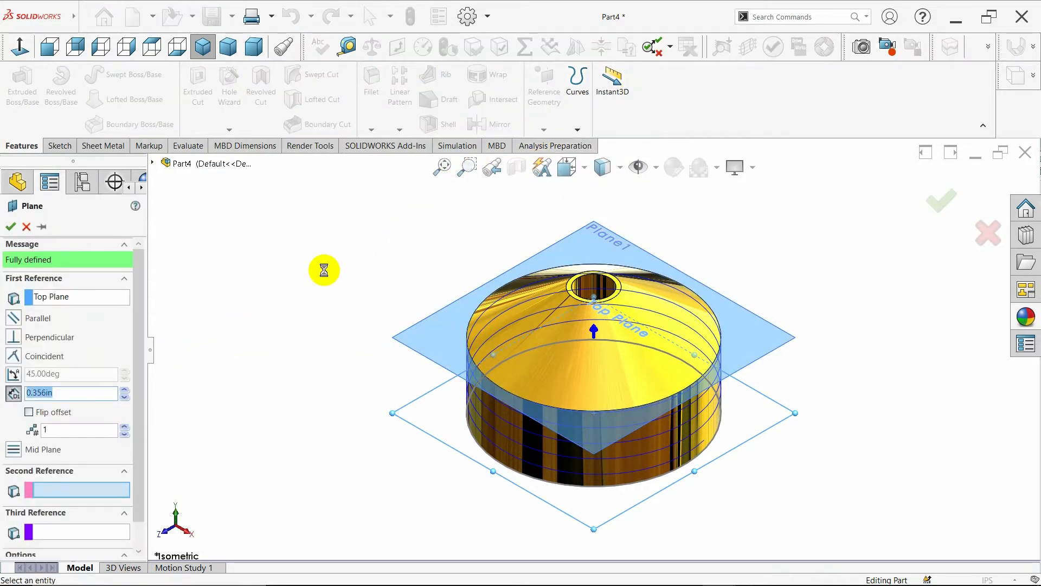
middle_click_drag(265, 342, 293, 283)
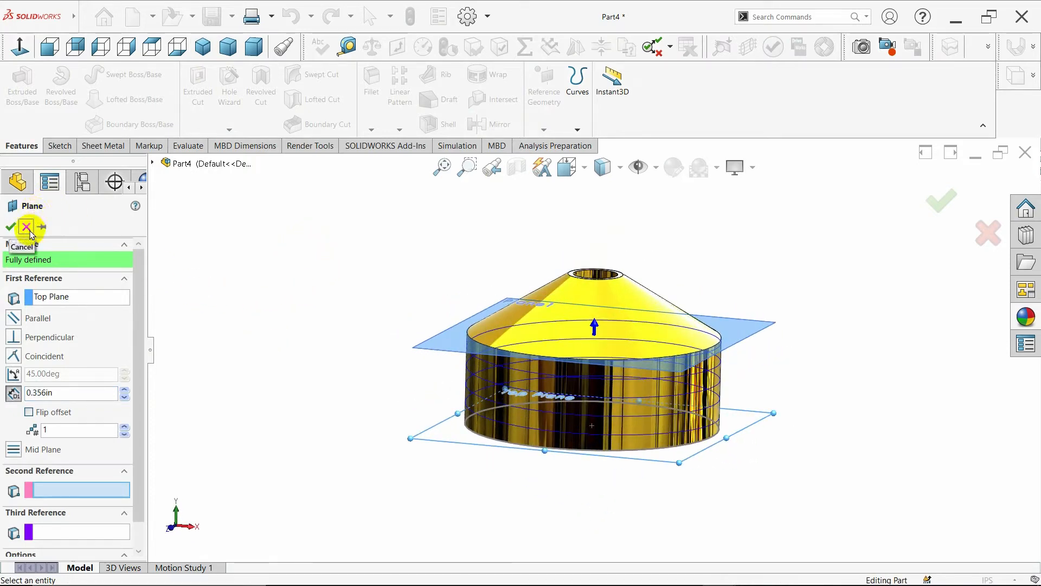
left_click(125, 390)
left_click(126, 389)
left_click(125, 390)
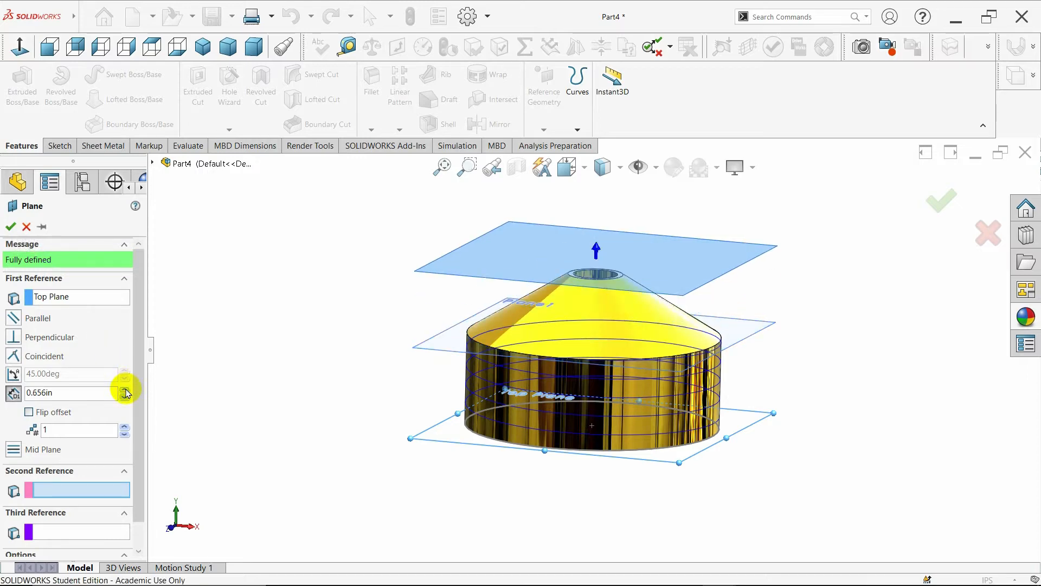
middle_click_drag(158, 369, 205, 308)
left_click(49, 49)
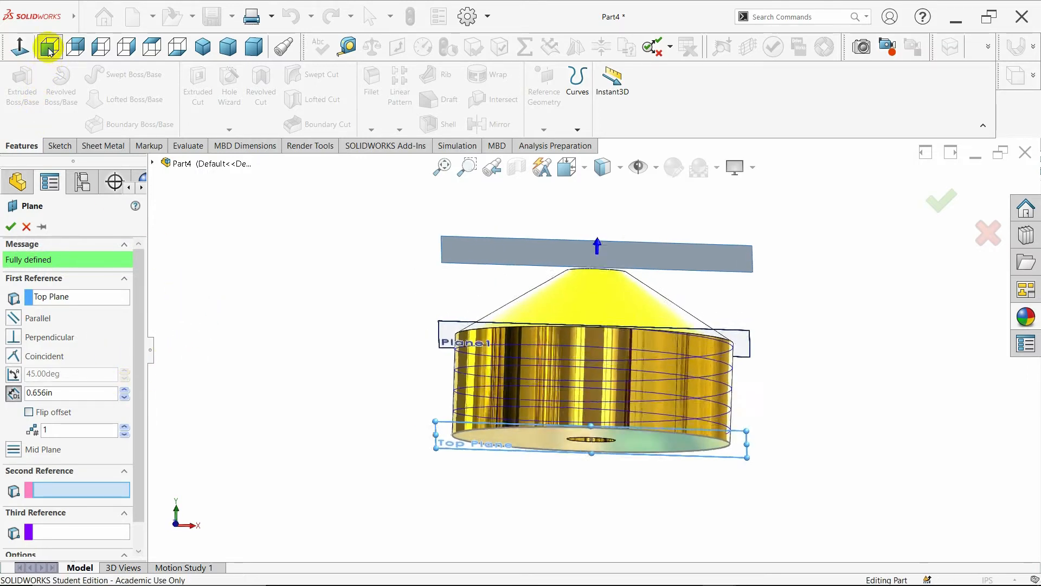
left_click_drag(76, 395, 11, 398)
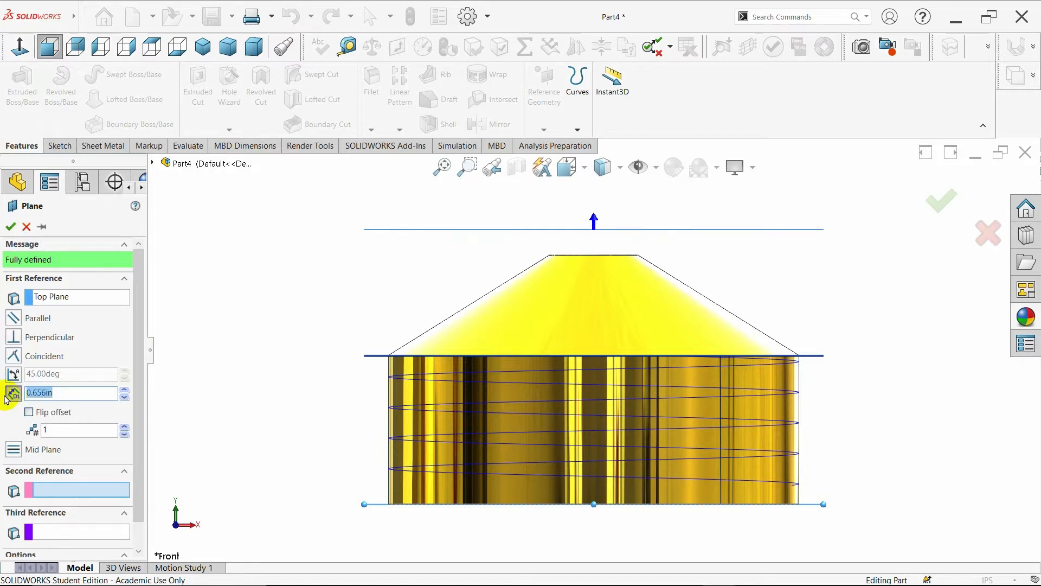
key("BackSpace")
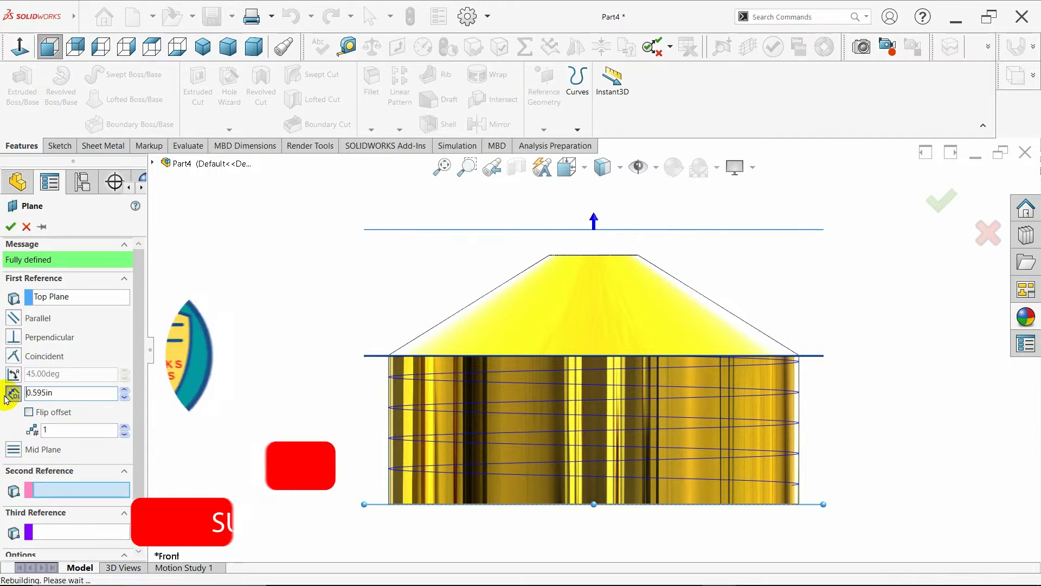
key("Return")
left_click(11, 227)
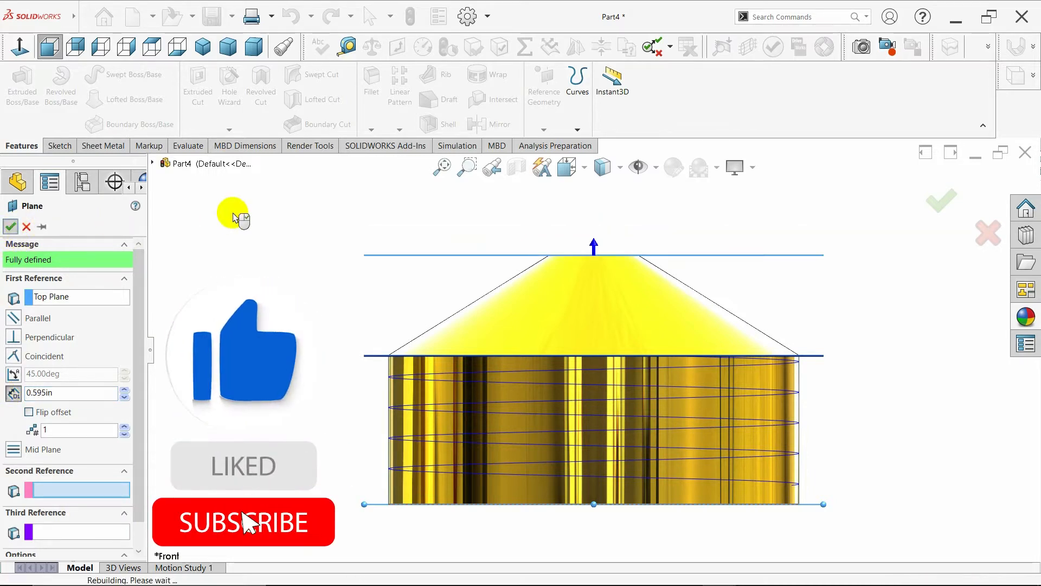
Step: Start a new sketch on the second offset plane, level with the top of the cone
left_click(204, 48)
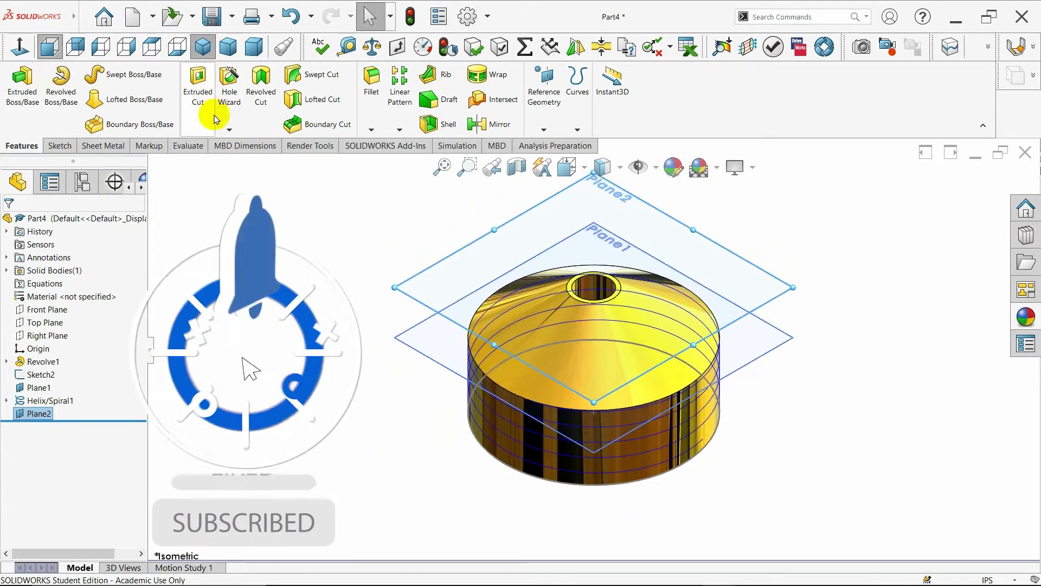
left_click(228, 389)
left_click(51, 414)
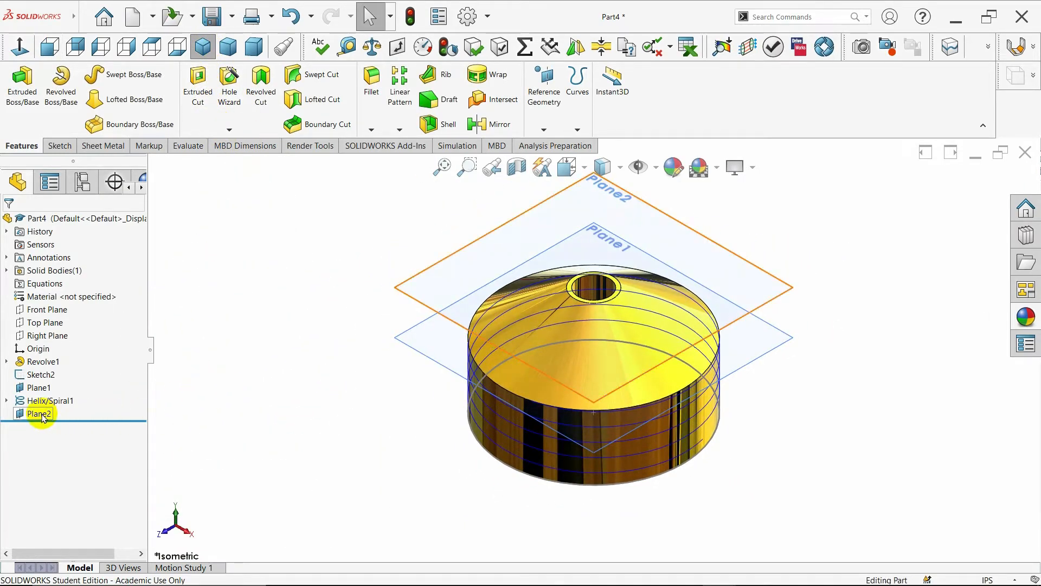
left_click(52, 395)
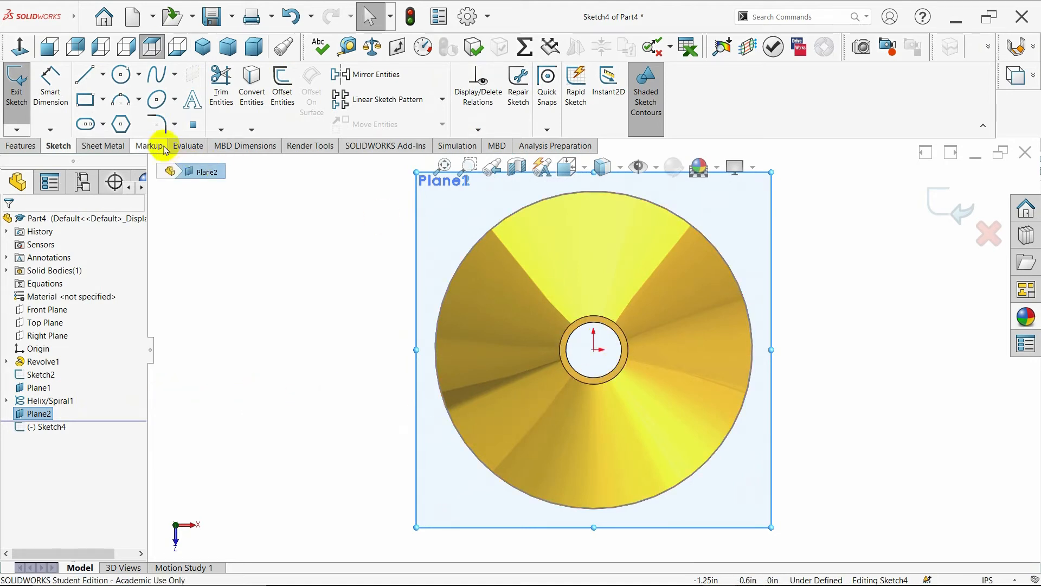
Step: Draw a vertical centerline about 0.58 in long from the origin down past the part's outer edge
left_click(102, 74)
left_click(111, 108)
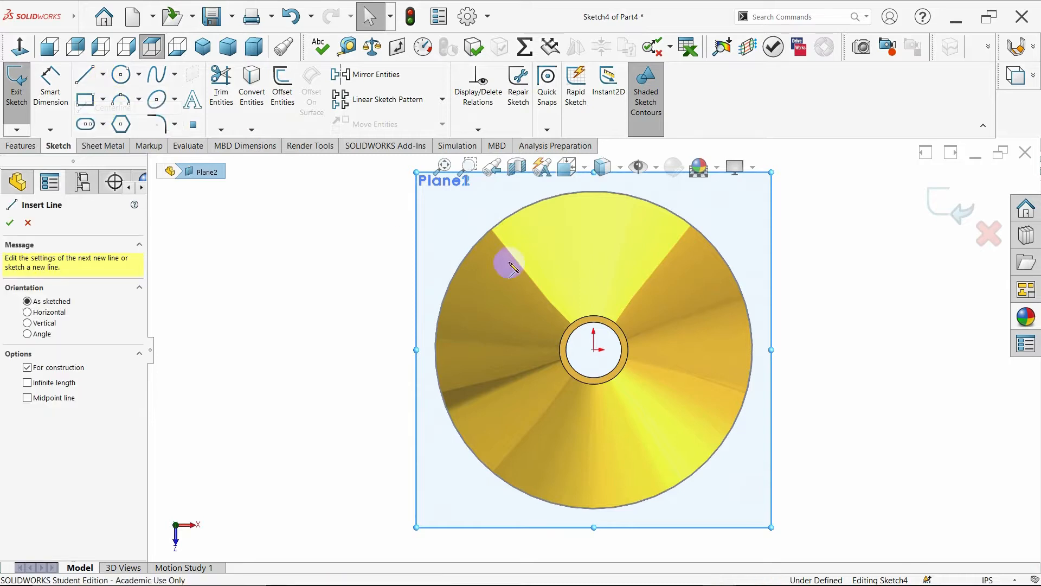
left_click(594, 350)
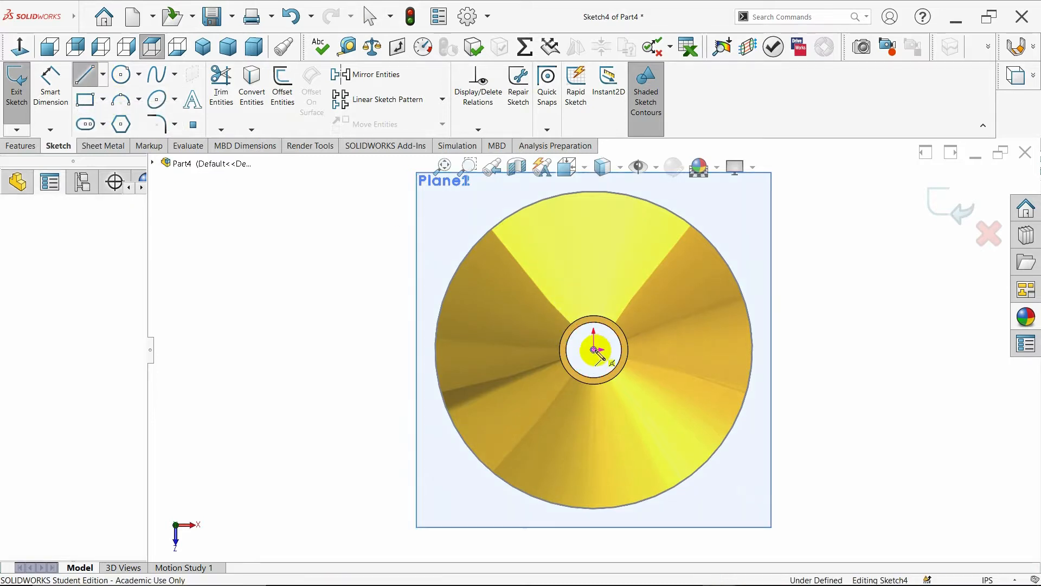
left_click(593, 537)
key("Escape")
Step: Draw a second, angled centerline about 0.57 in long from the origin past the part's outer edge, right of the vertical one
left_click(103, 74)
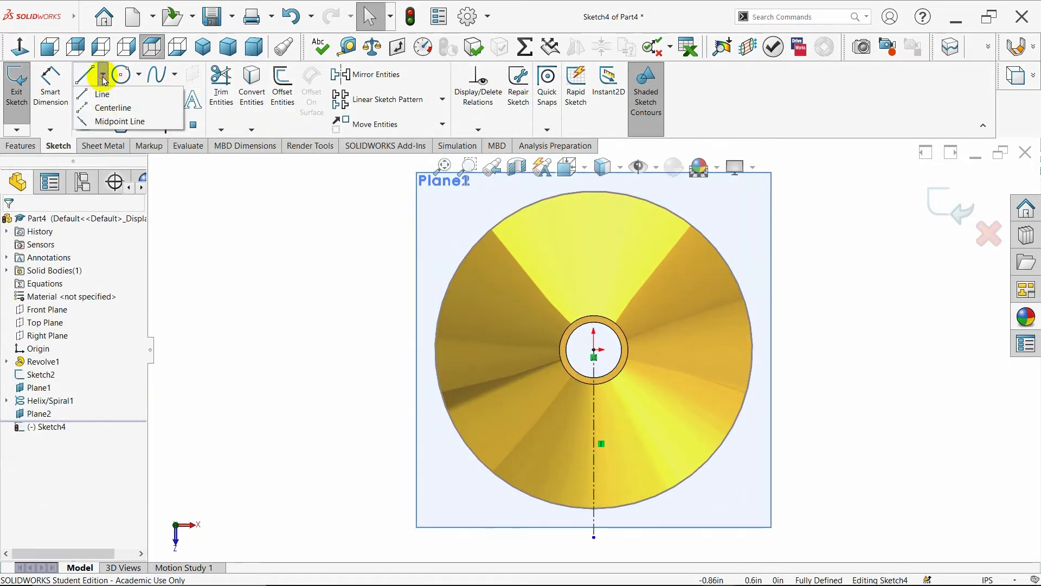
left_click(125, 108)
left_click(595, 355)
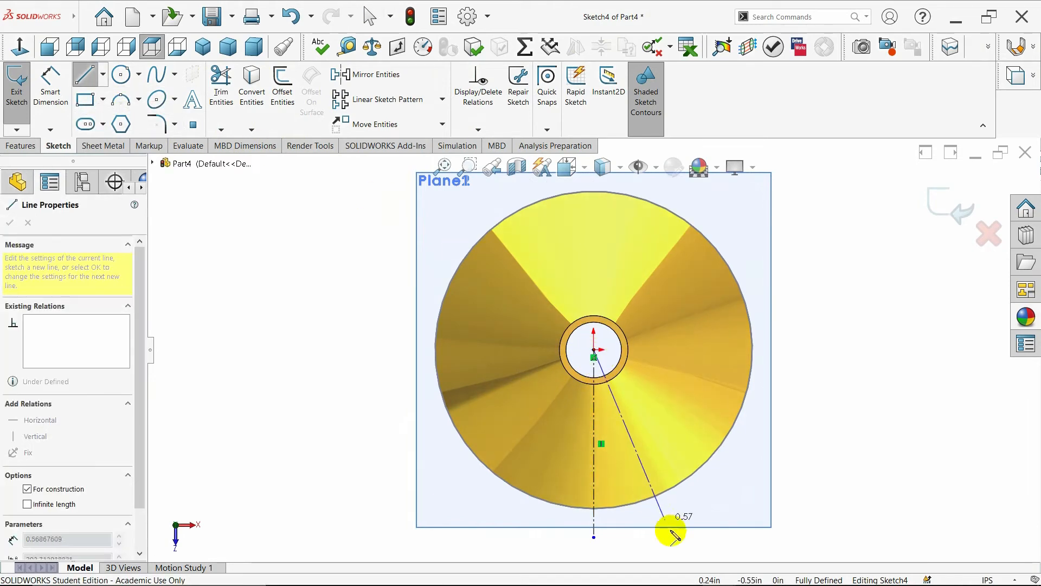
left_click(669, 532)
key("Escape")
scroll(671, 406, "down", 3)
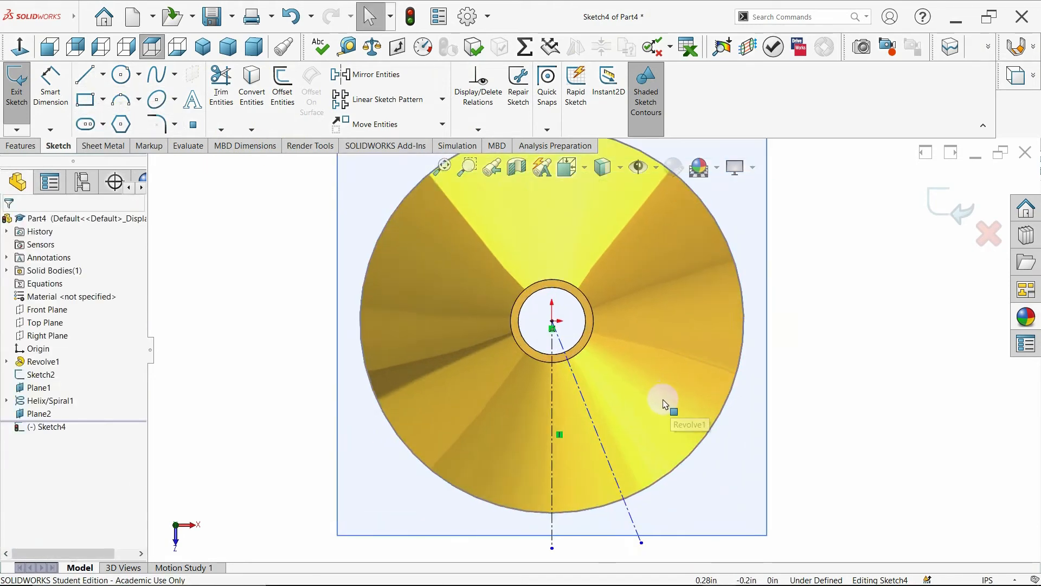
scroll(567, 316, "up", 1)
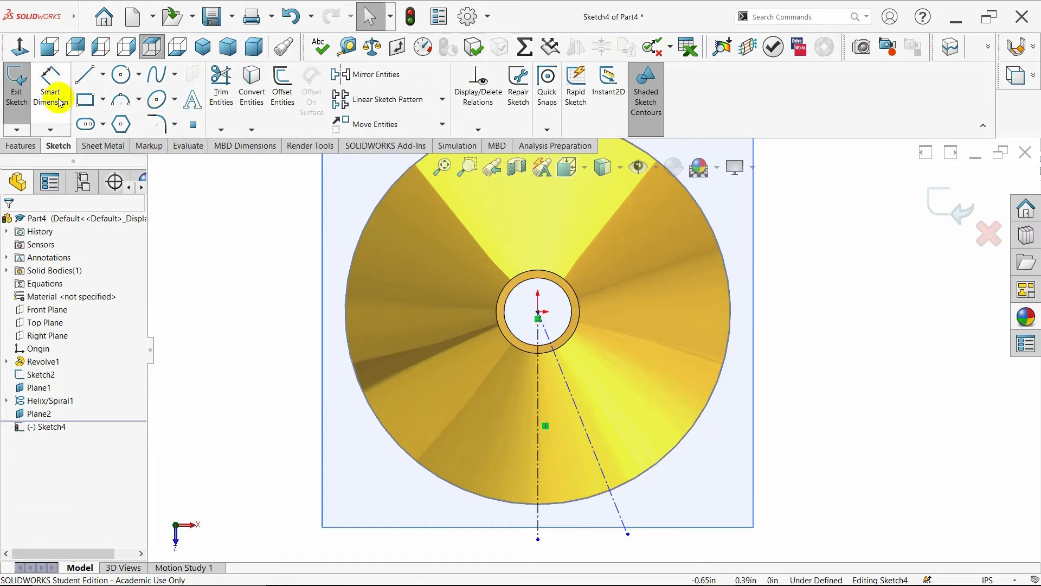
left_click(85, 79)
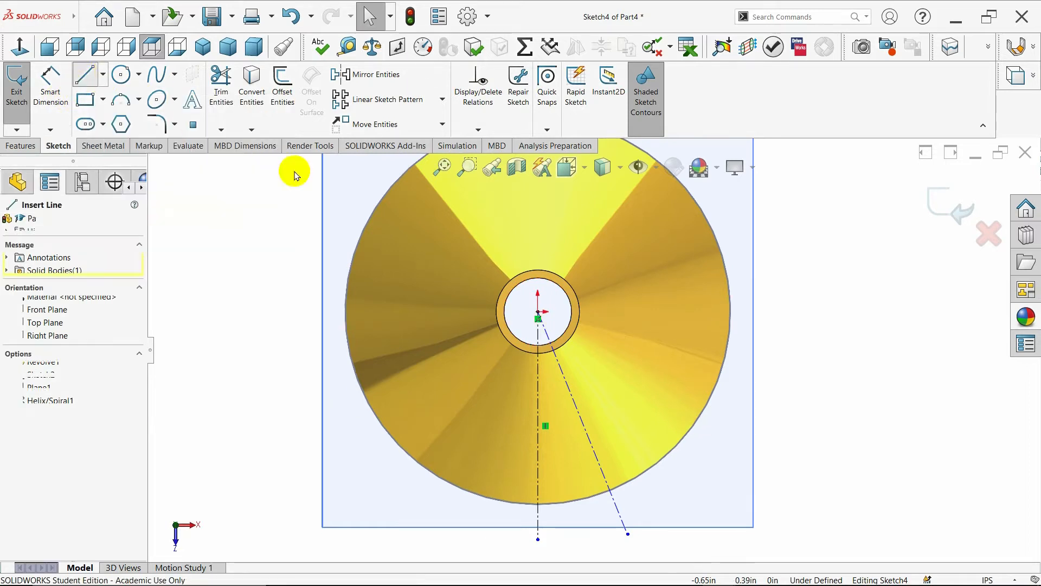
left_click(538, 319)
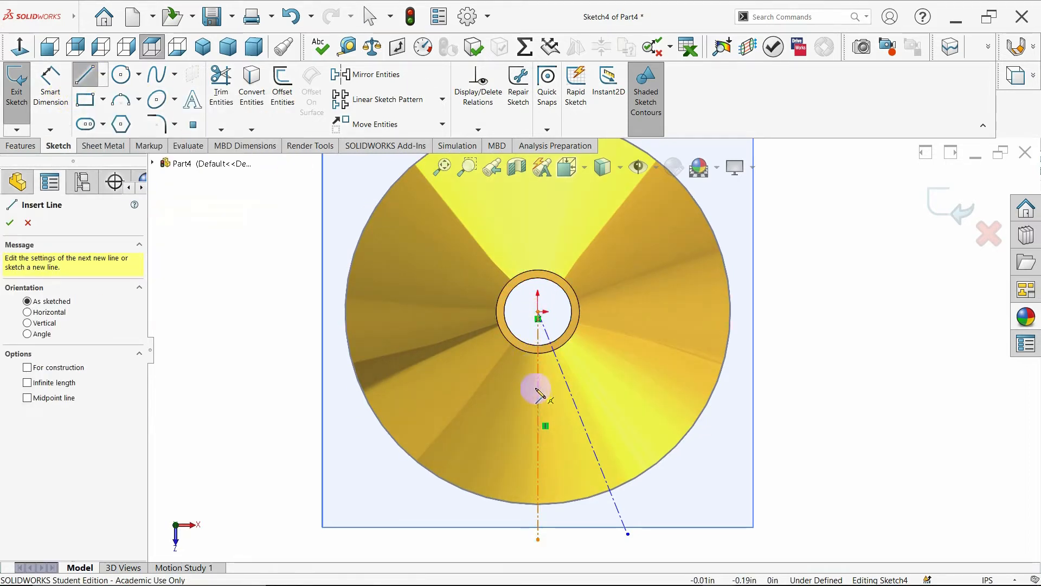
left_click(539, 427)
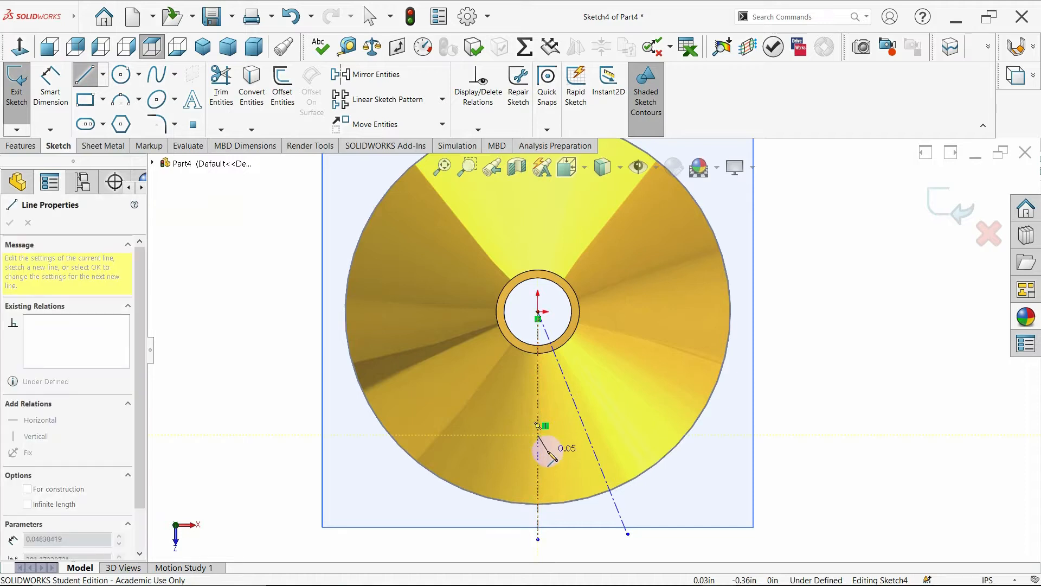
key("Escape")
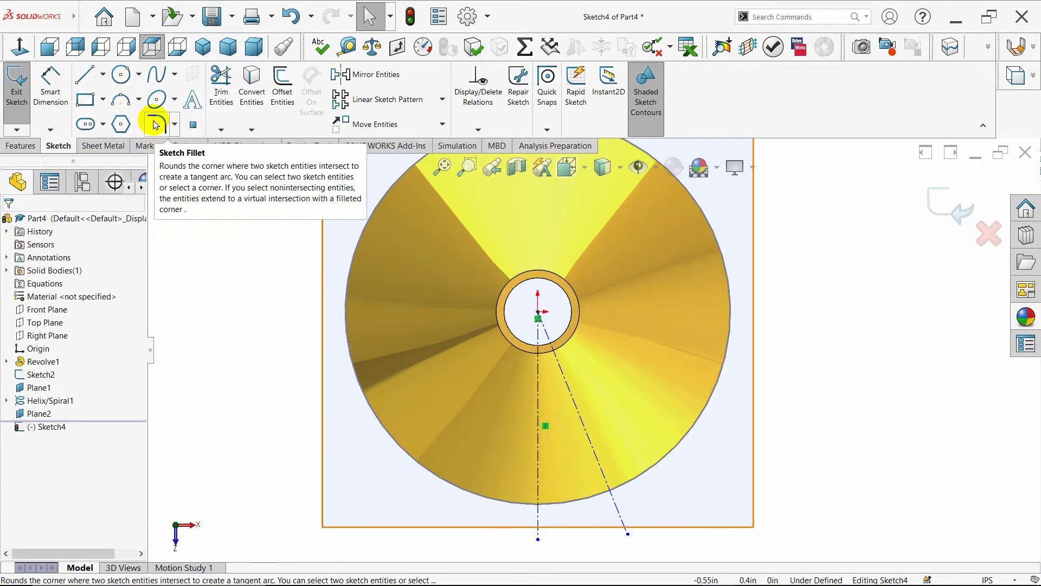
Step: Draw a solid line about 0.36 in long from the origin down along the vertical centerline
left_click(85, 75)
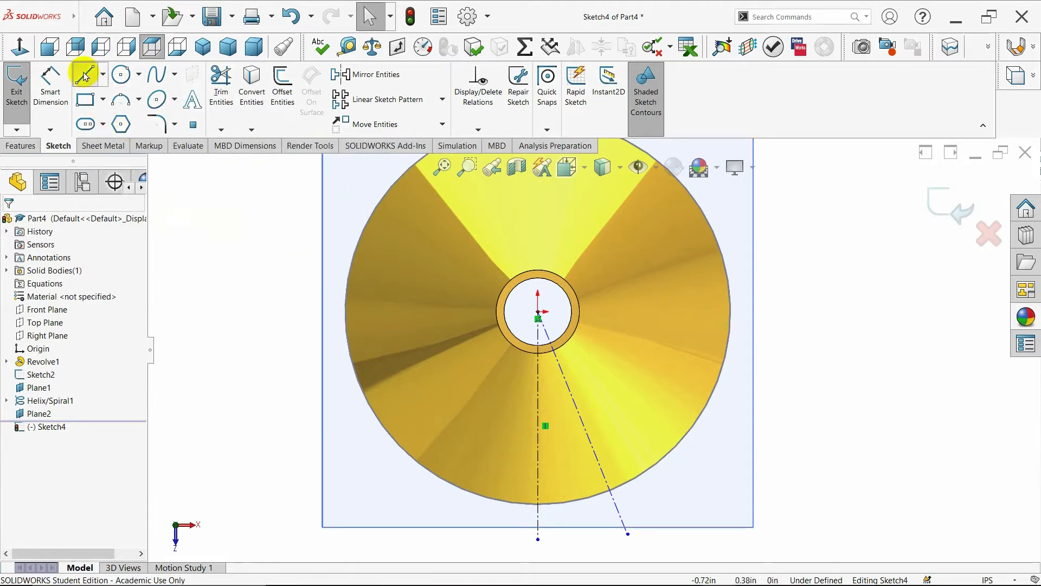
left_click_drag(539, 316, 542, 456)
key("Escape")
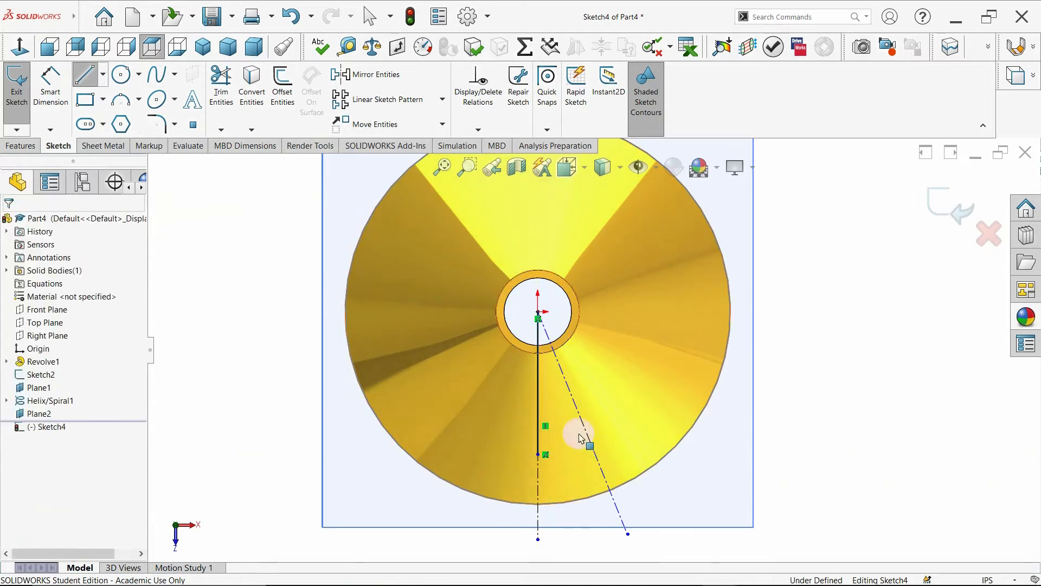
Step: Draw a three-point arc of about 0.11 in radius from the solid line's lower end to the angled centerline, bulging outward
left_click(122, 104)
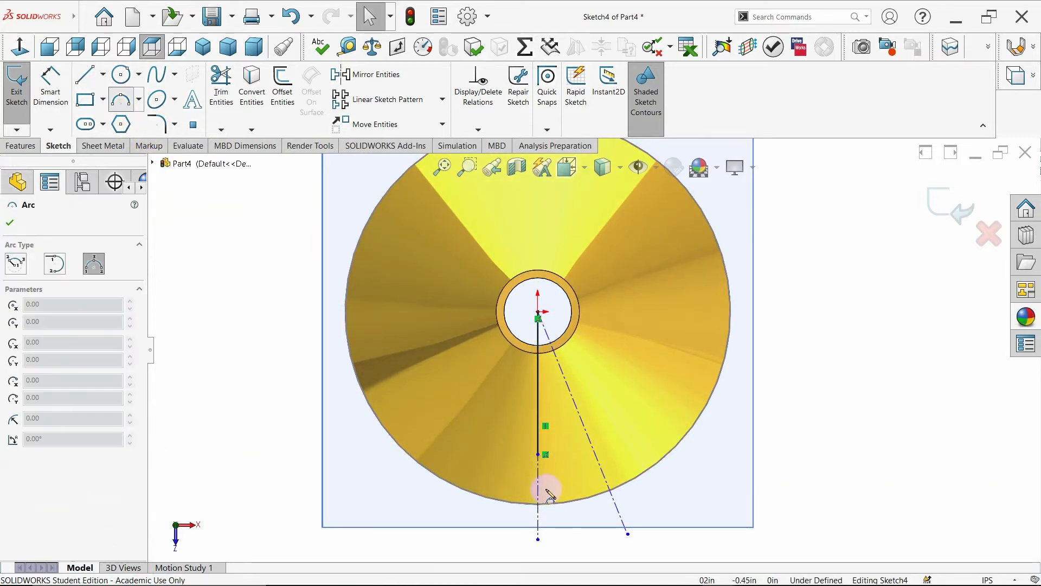
left_click(539, 455)
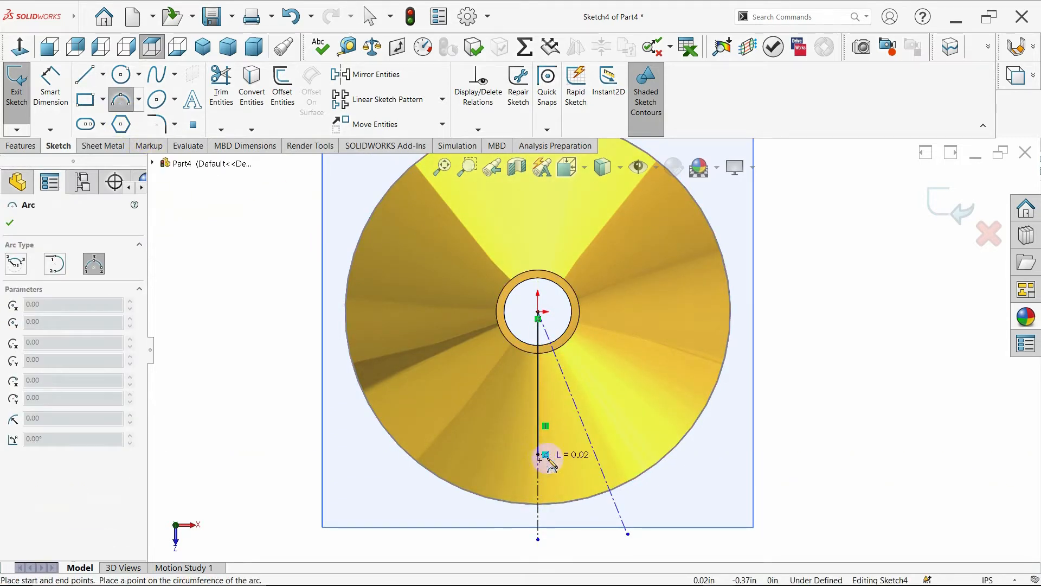
left_click(601, 464)
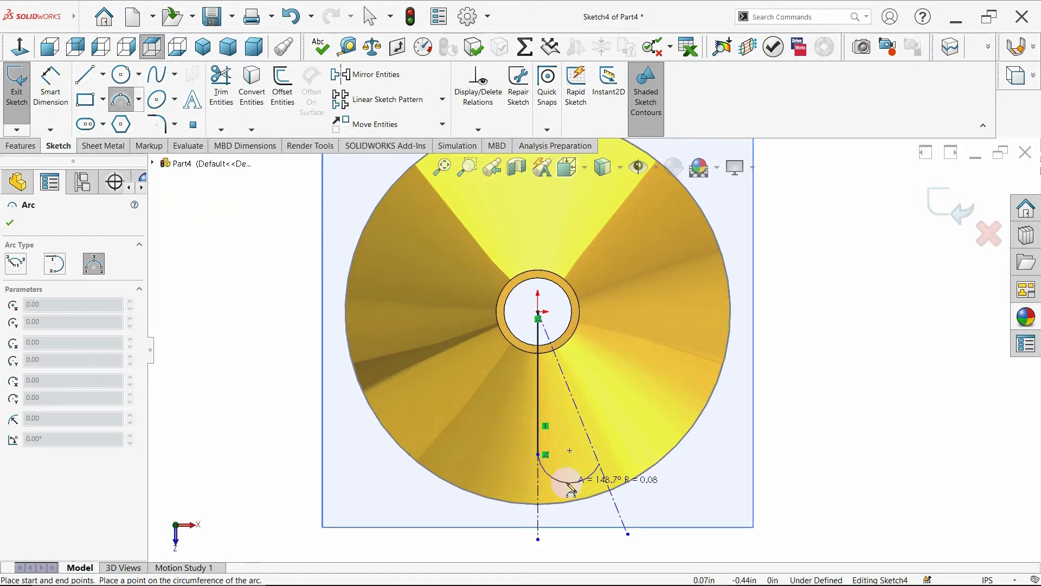
left_click(568, 473)
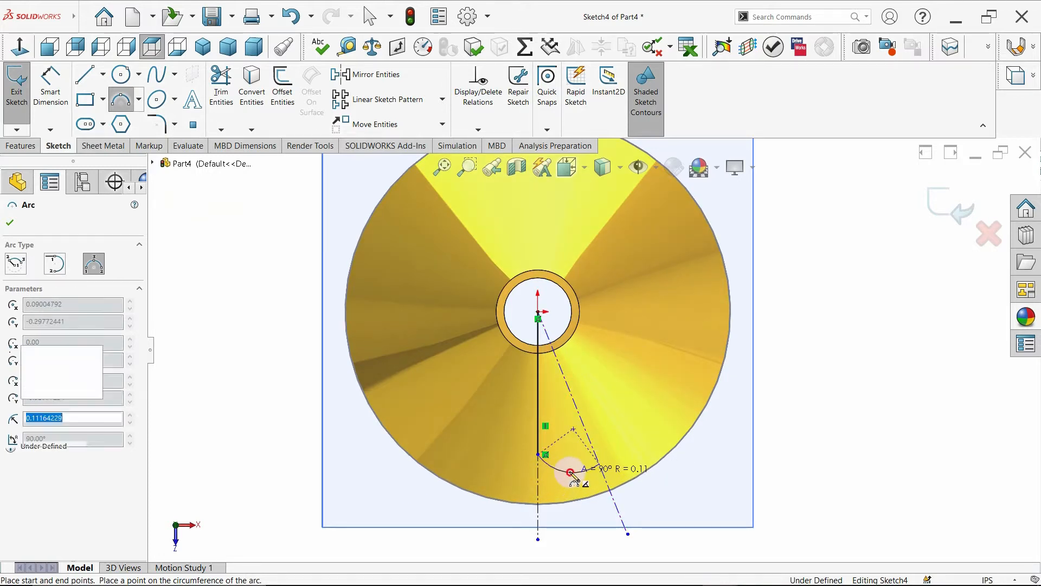
key("Escape")
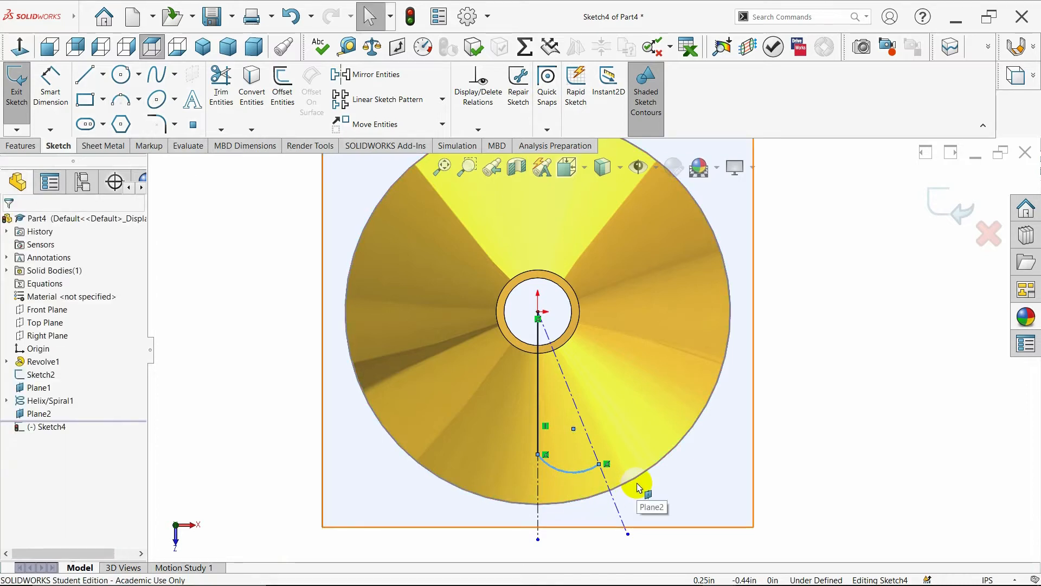
key("Escape")
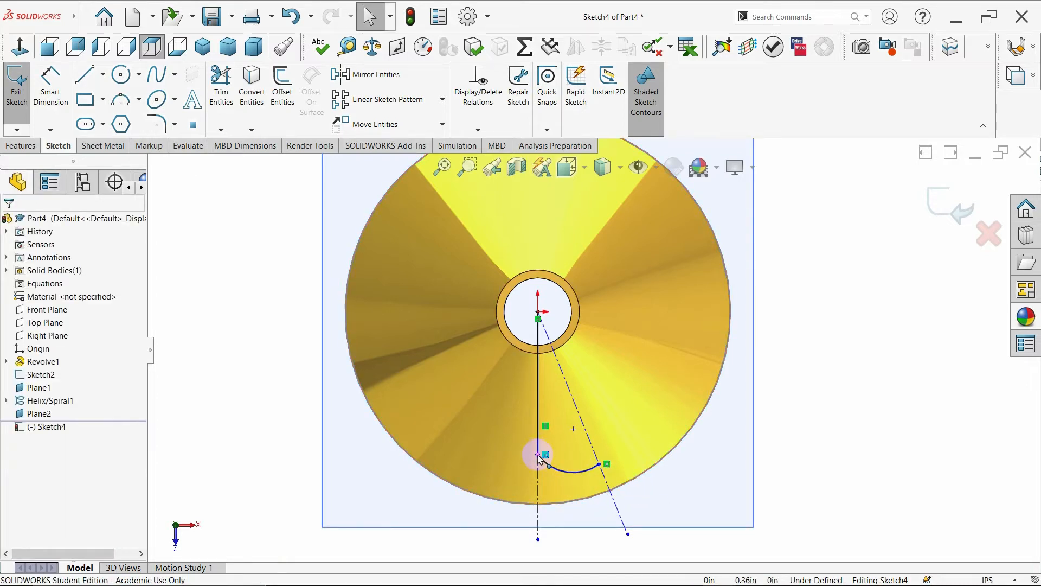
Step: Stretch the solid line to about 0.44 in from the origin and move the arc's other end out to the part's outer edge
left_click_drag(538, 454, 539, 481)
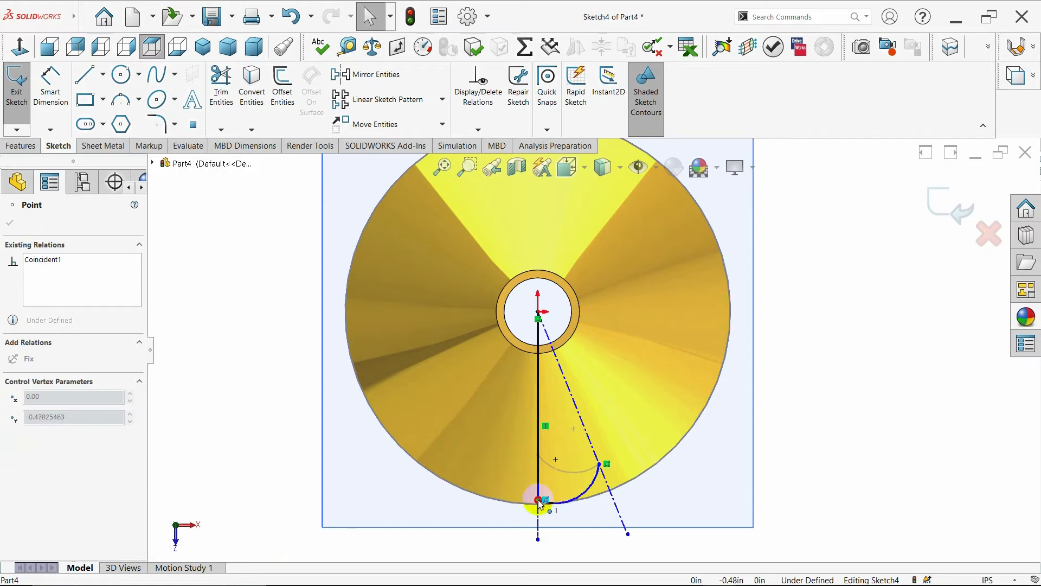
left_click_drag(537, 487, 537, 483)
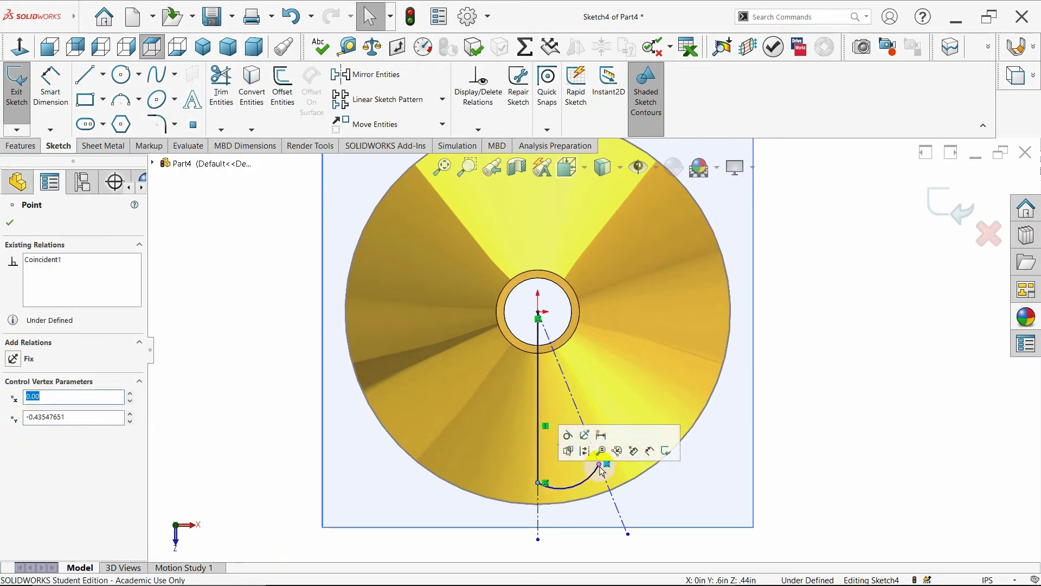
left_click_drag(600, 464, 606, 491)
Step: Dimension the angle between the vertical and the angled centerline as 15 degrees
left_click(49, 84)
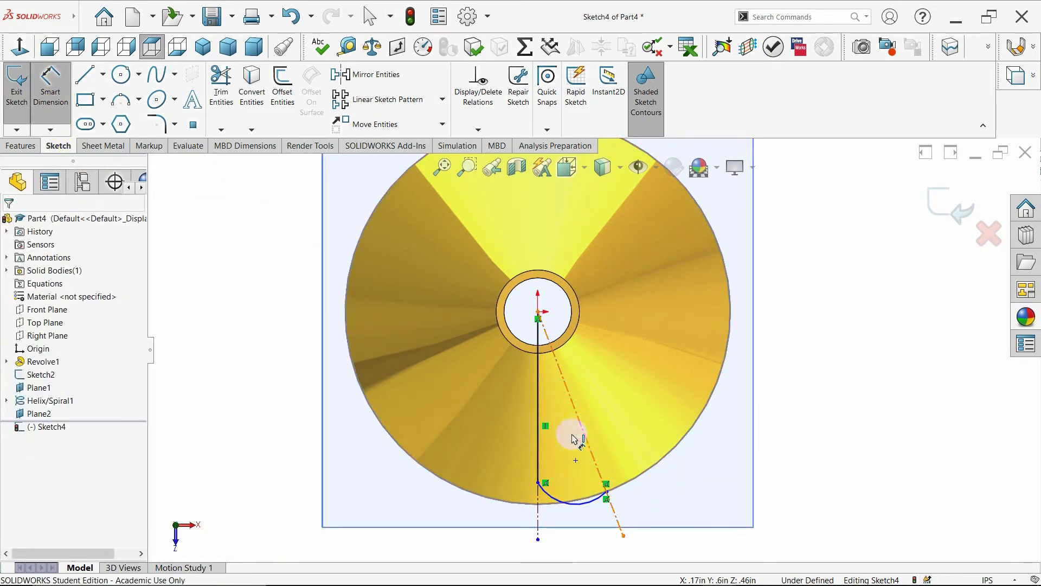
left_click(575, 437)
left_click(538, 491)
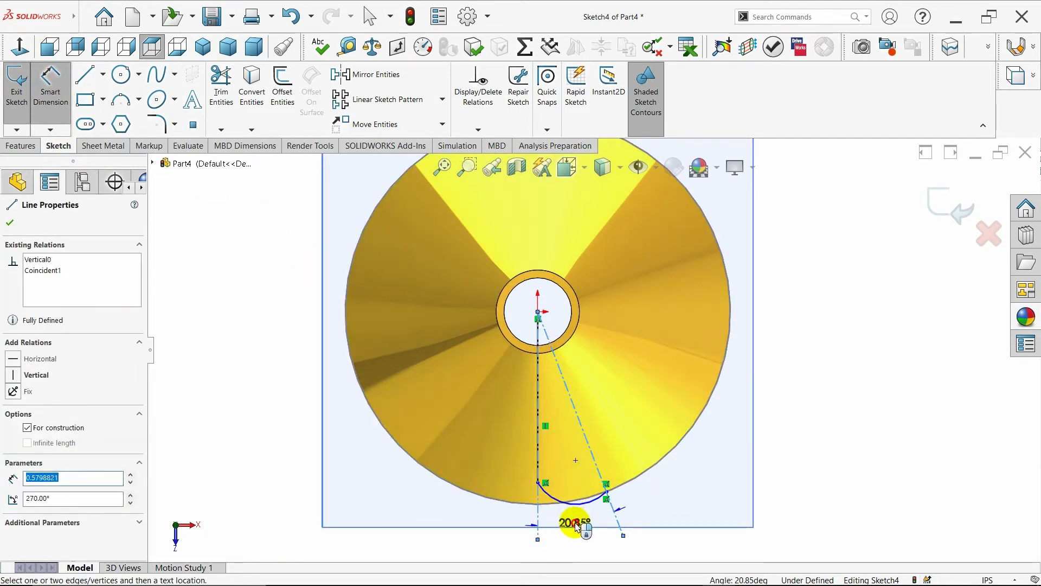
left_click(577, 526)
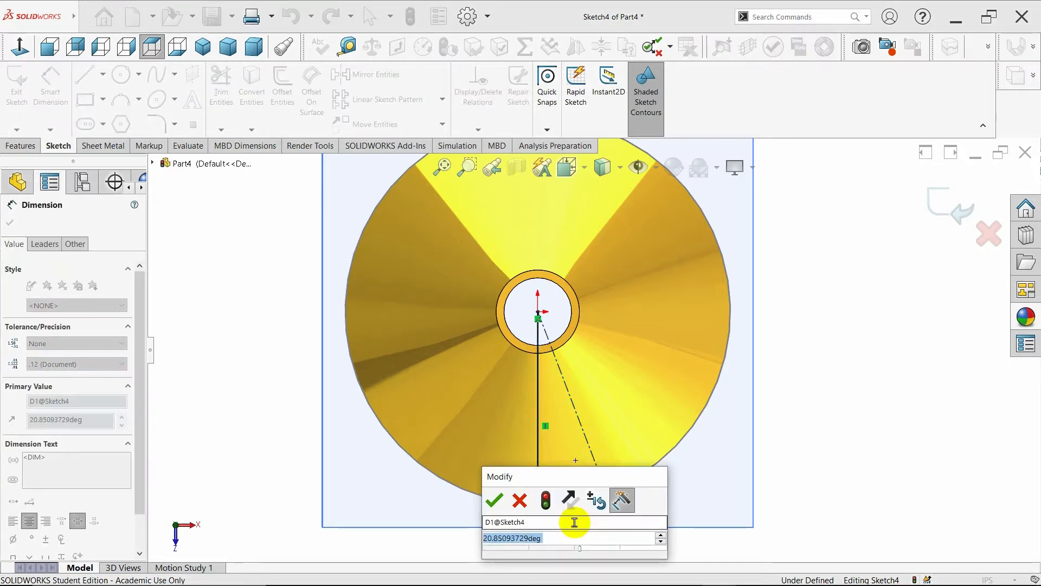
key("BackSpace")
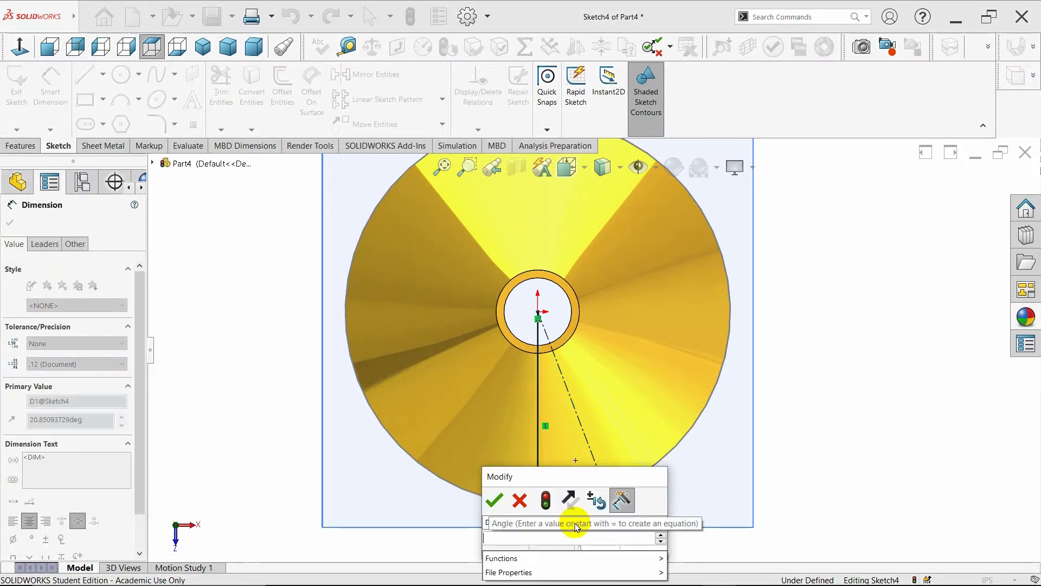
type("15")
key("Return")
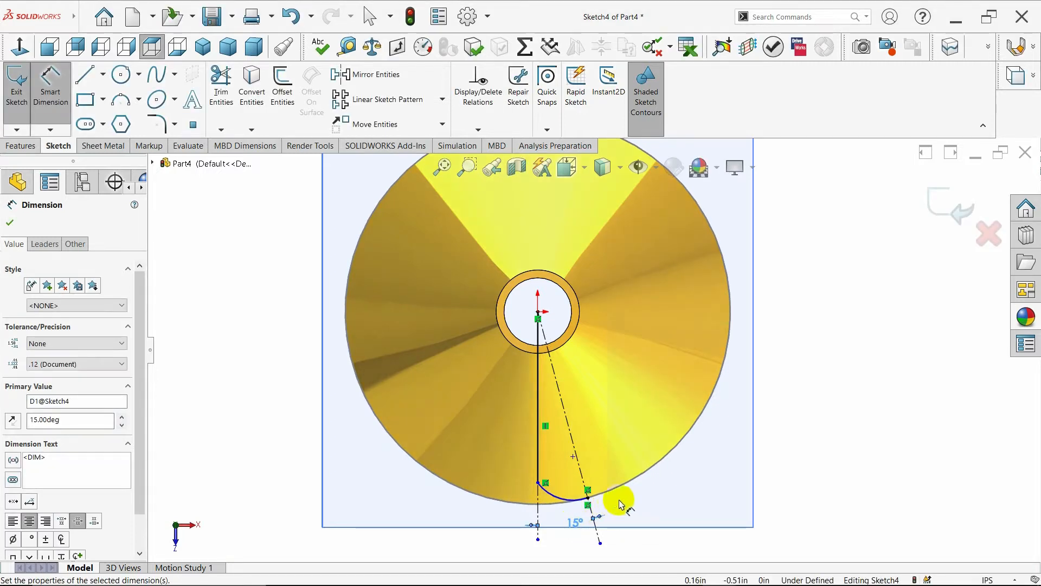
scroll(639, 465, "up", 3)
scroll(628, 432, "down", 4)
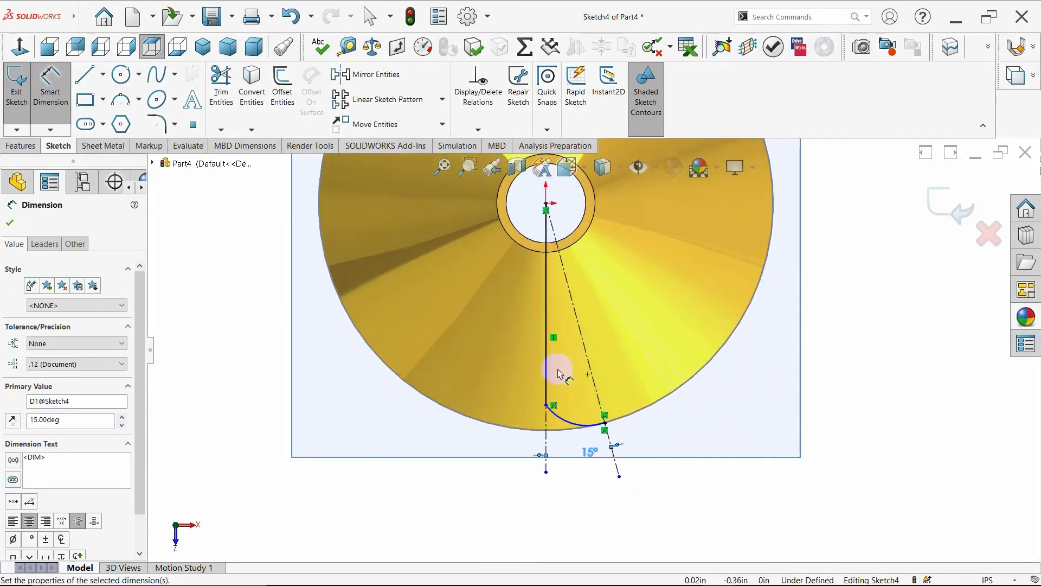
left_click(9, 222)
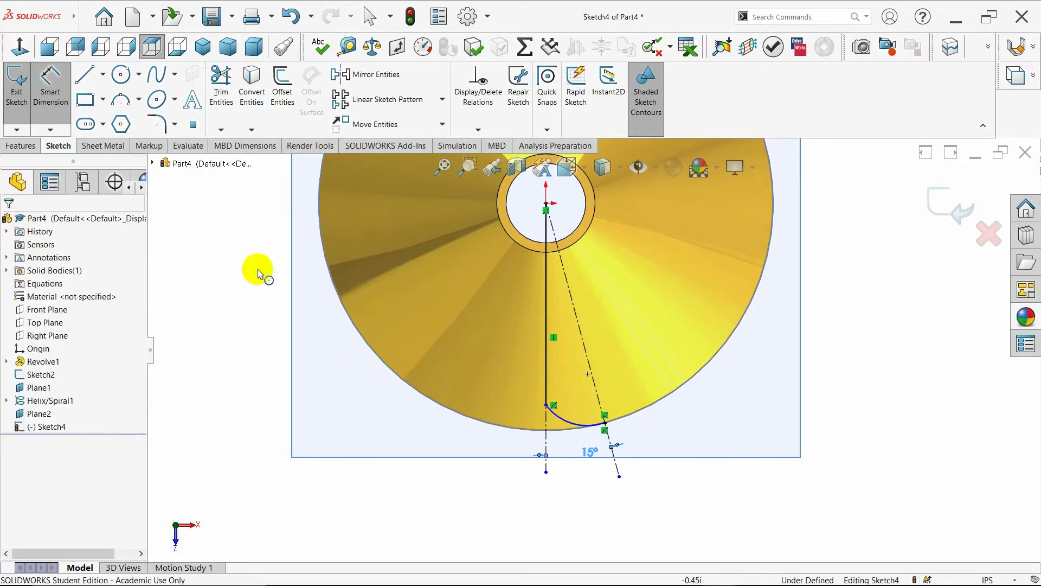
Step: Add a Tangent relation between the arc and the solid vertical line
left_click(559, 418)
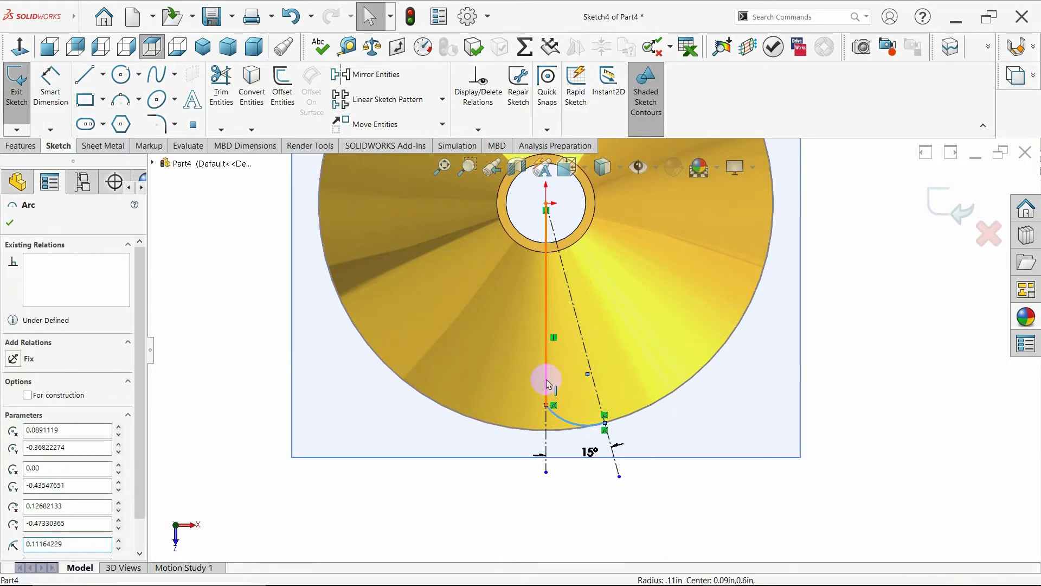
left_click(546, 379, "ctrl")
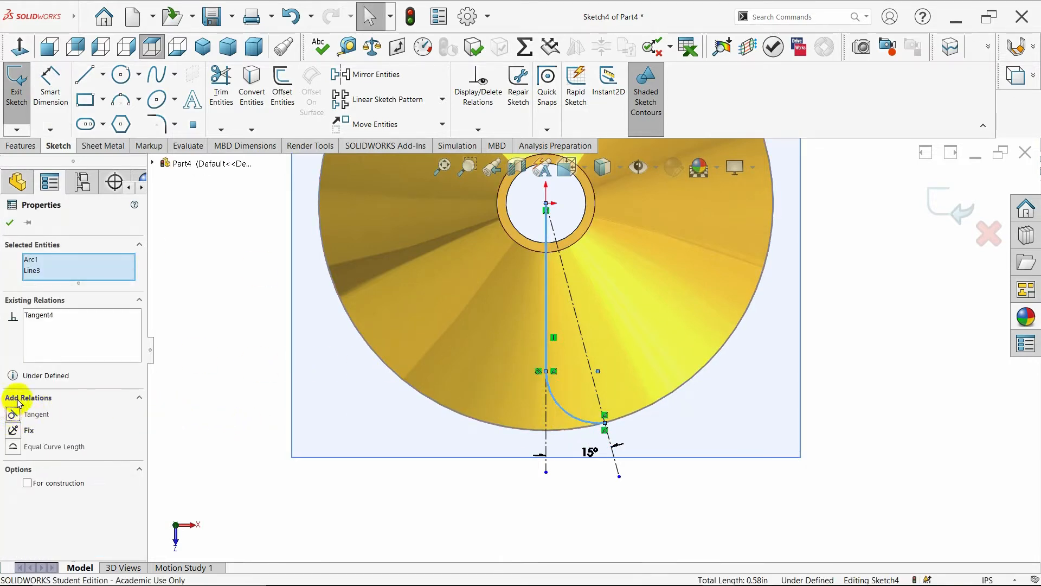
left_click(10, 224)
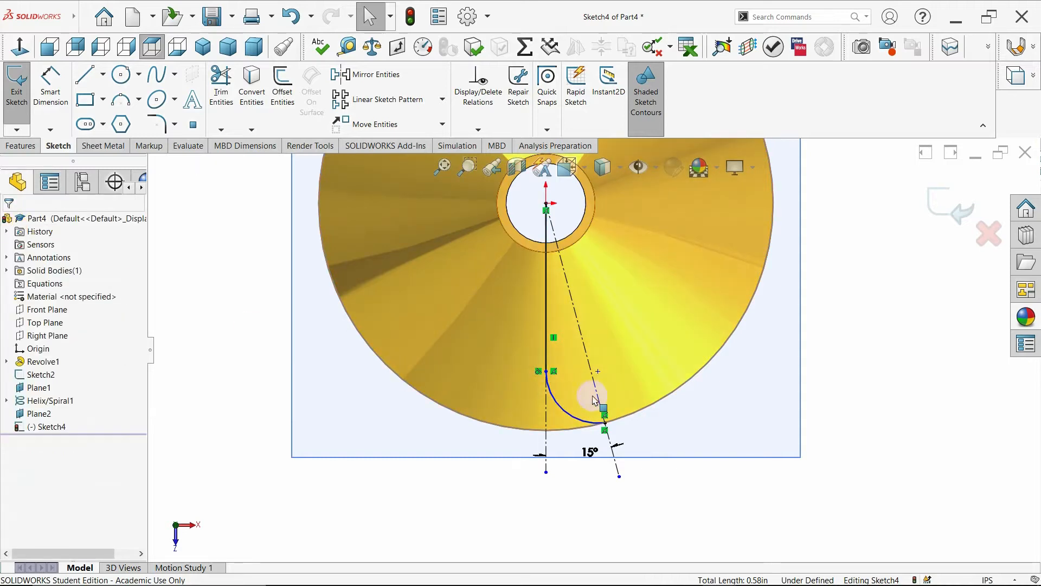
Step: Dimension the radius of the arc joining the vertical line to the angled centerline, and finish the sketch
left_click(20, 145)
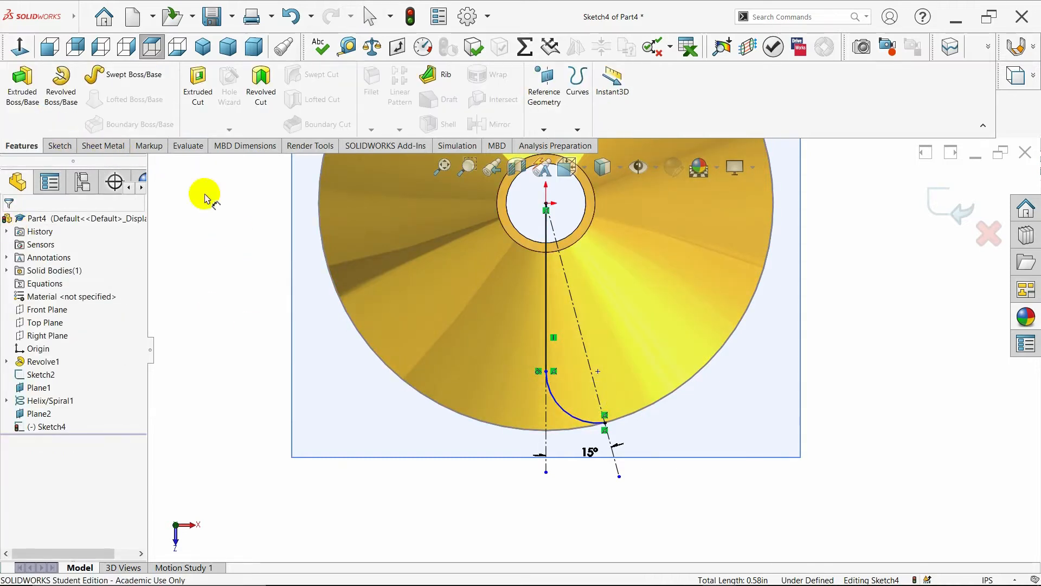
left_click(573, 417)
left_click(476, 488)
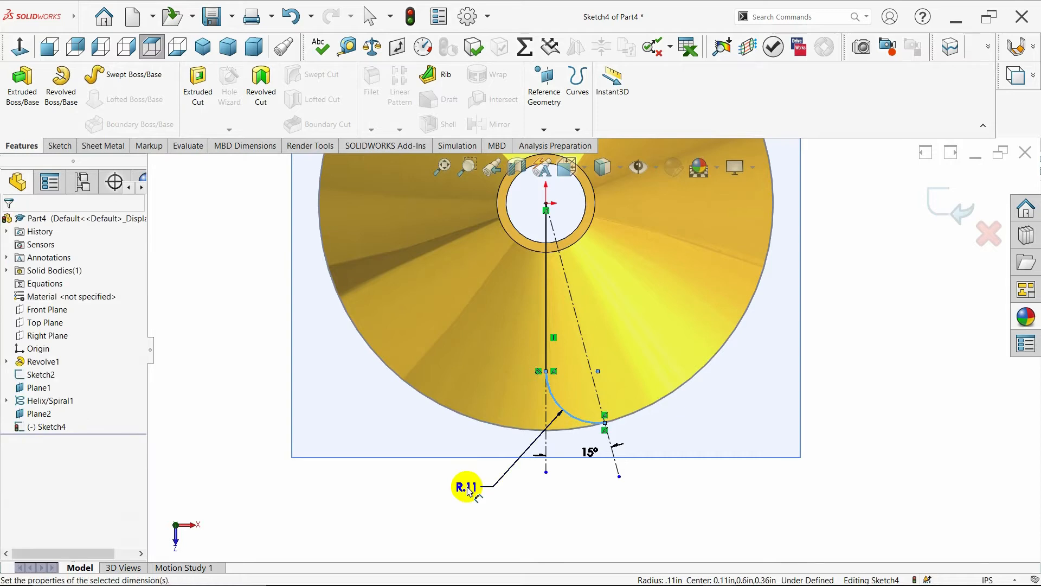
left_click(386, 465)
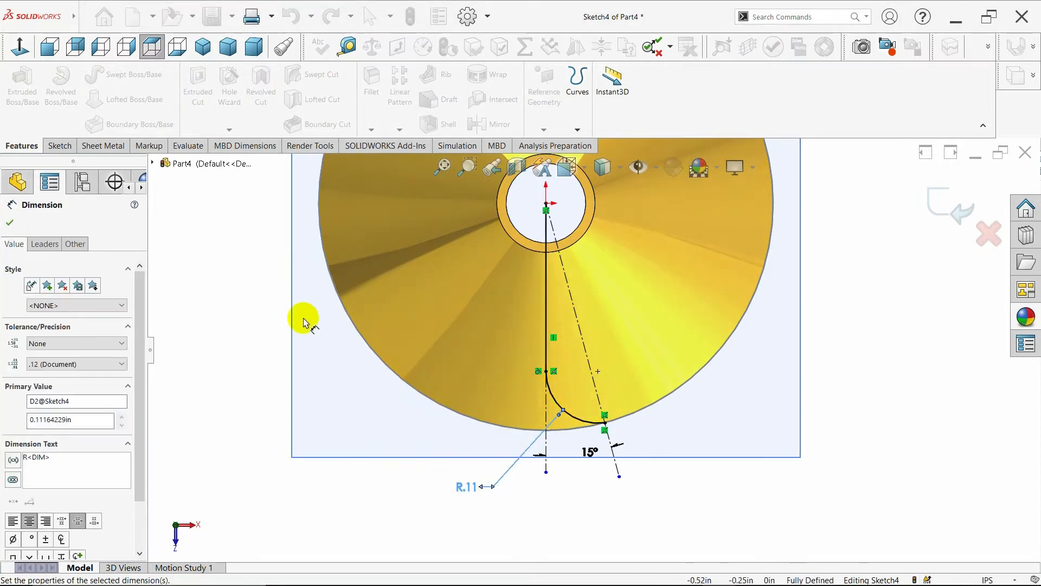
left_click(10, 222)
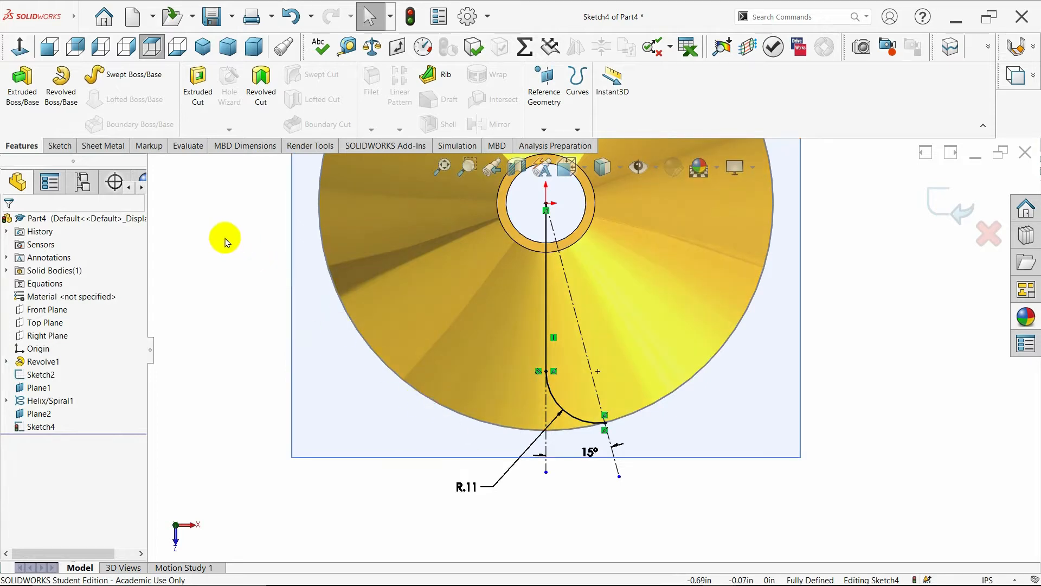
left_click(947, 206)
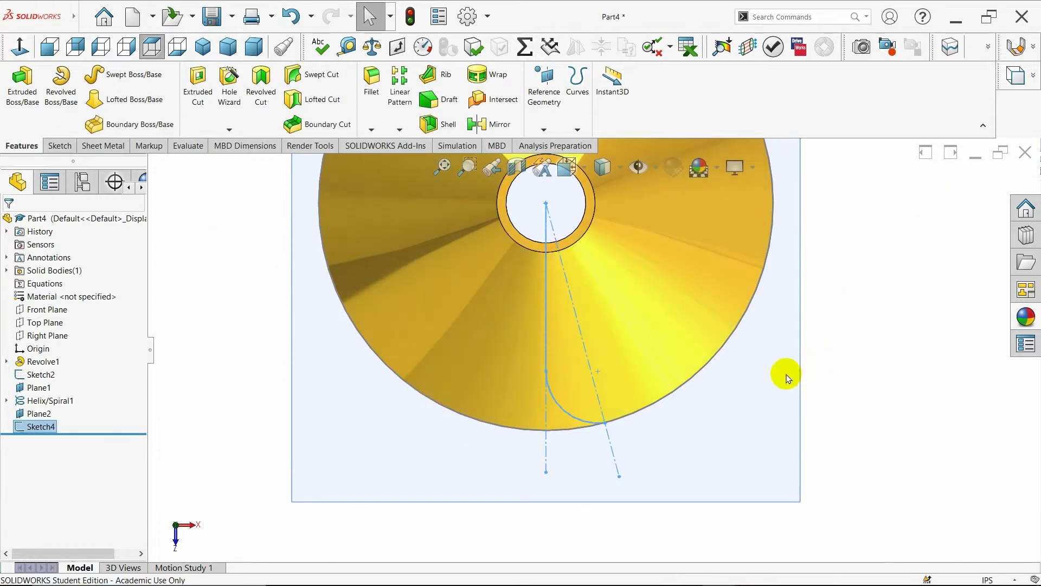
Step: Start a Projected Curve of the line-and-arc sketch using the Sketch on faces projection type
left_click(202, 46)
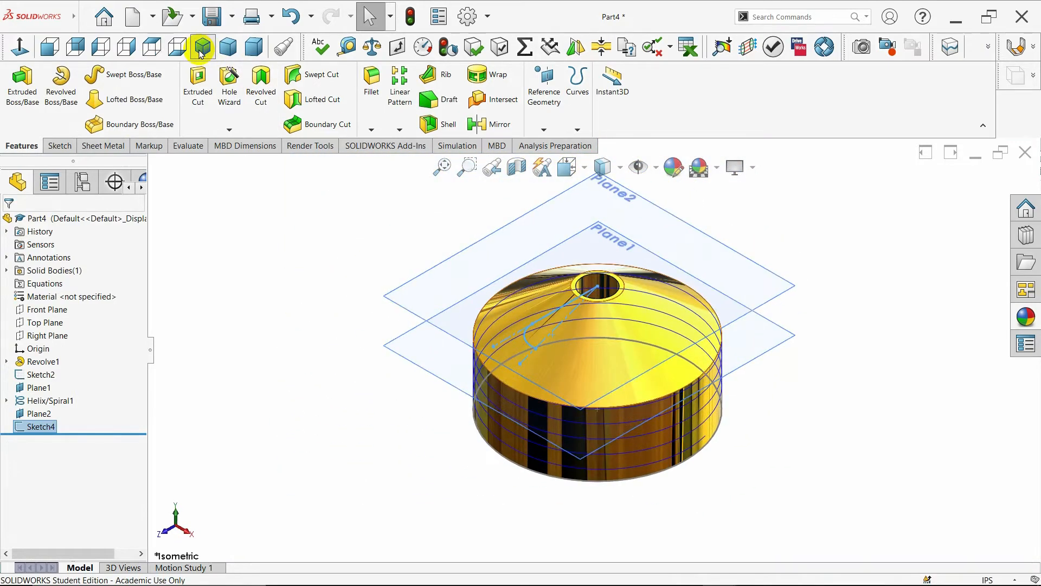
scroll(573, 440, "down", 1)
middle_click_drag(559, 424, 774, 376)
left_click(203, 47)
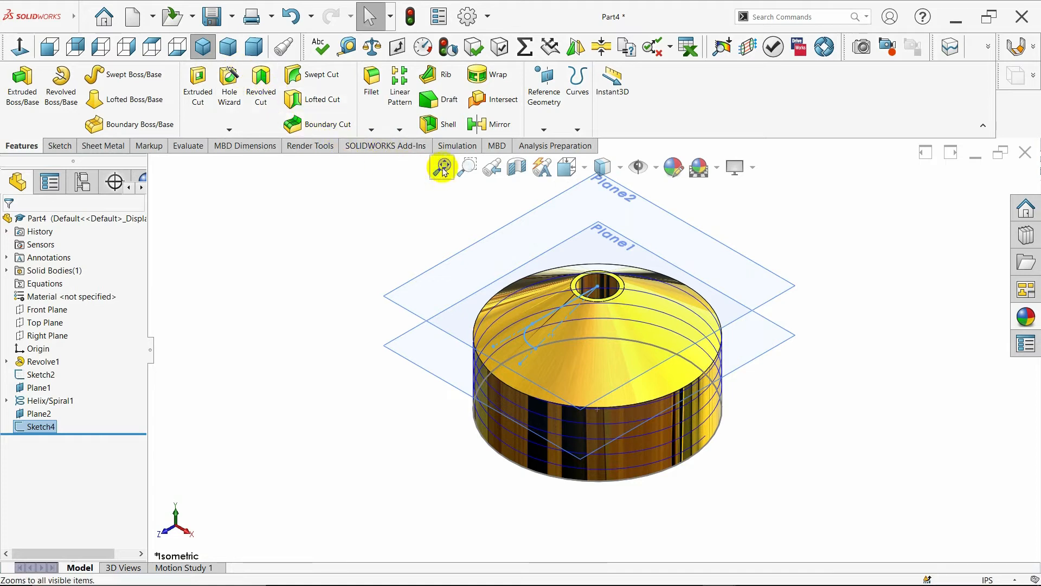
left_click(987, 46)
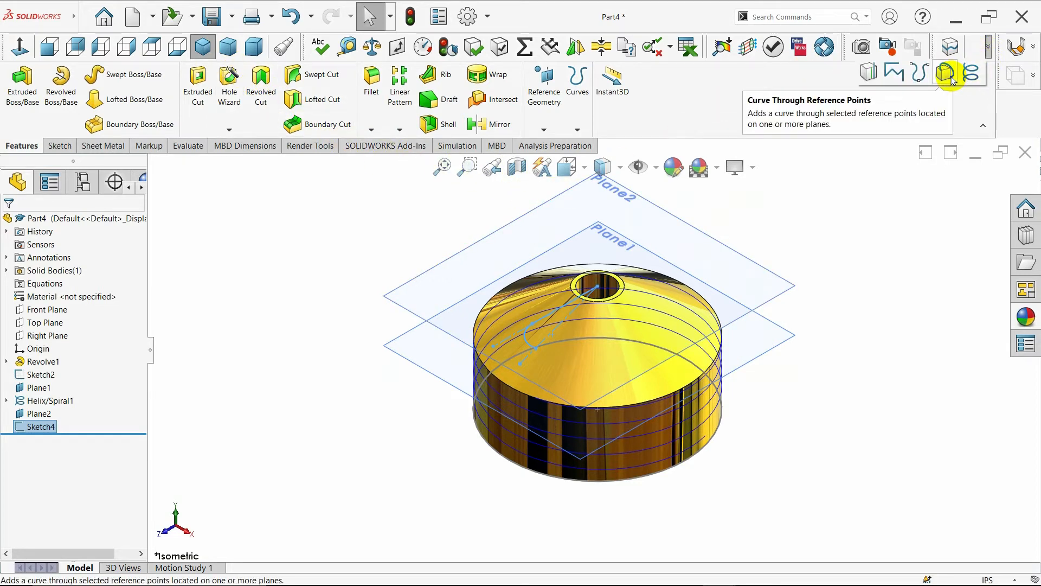
left_click(869, 76)
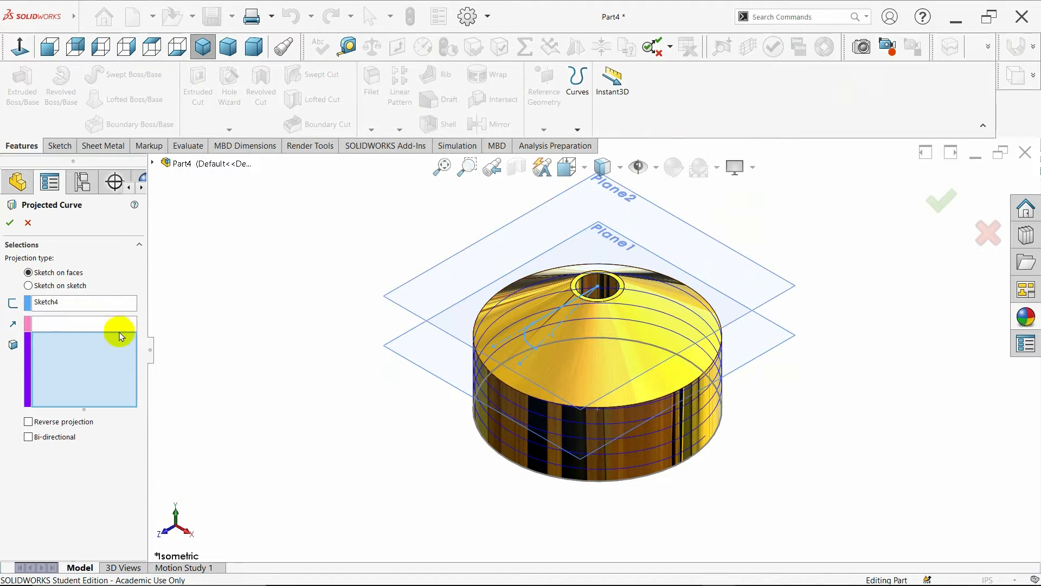
left_click(97, 324)
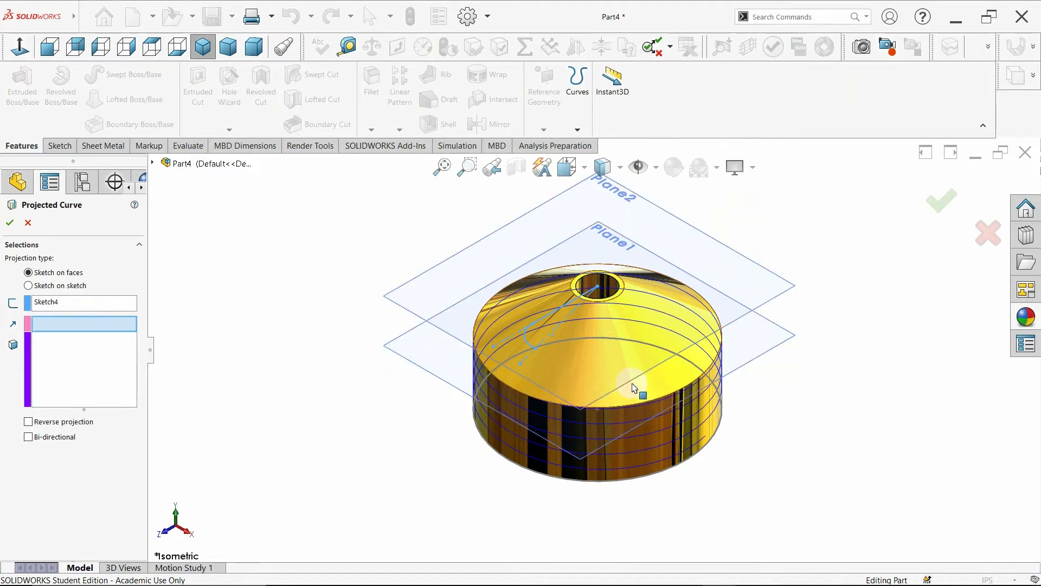
left_click(121, 343)
Step: Try to project the sketch onto both the conical face and the central hole's inner face, and clear the face selection
left_click(675, 380)
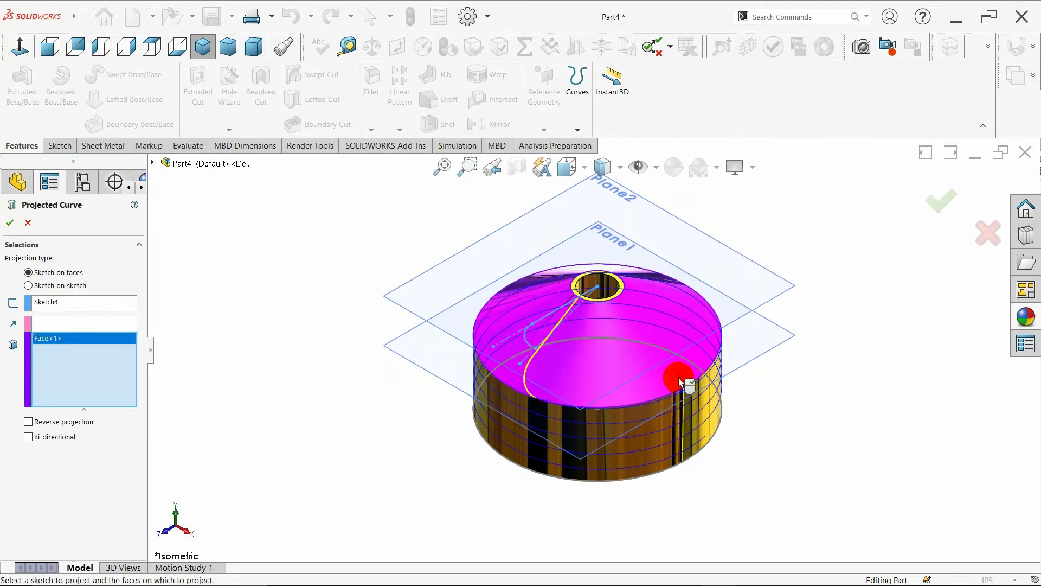
left_click(600, 287)
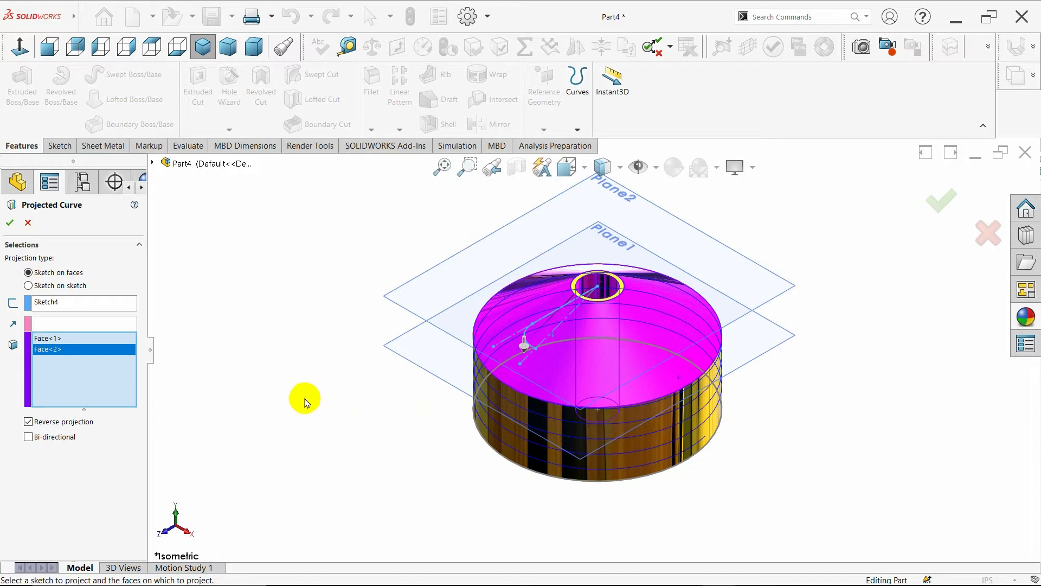
left_click(10, 223)
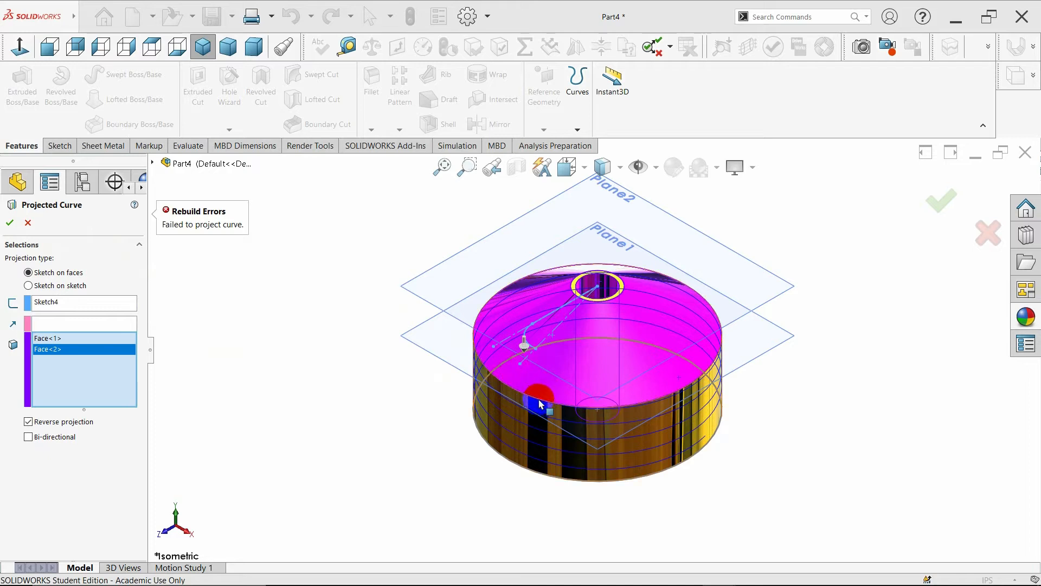
right_click(59, 338)
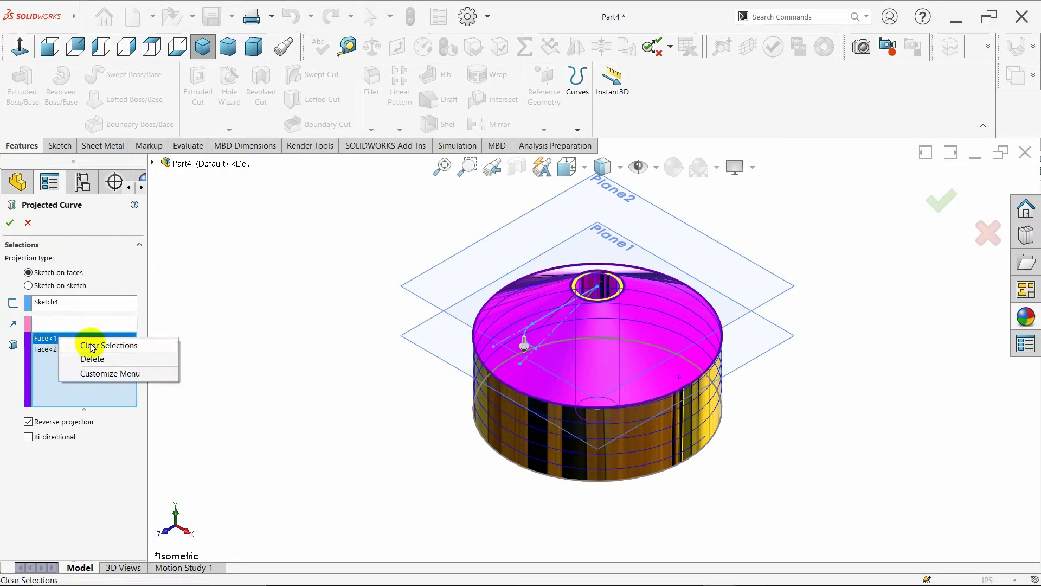
left_click(92, 345)
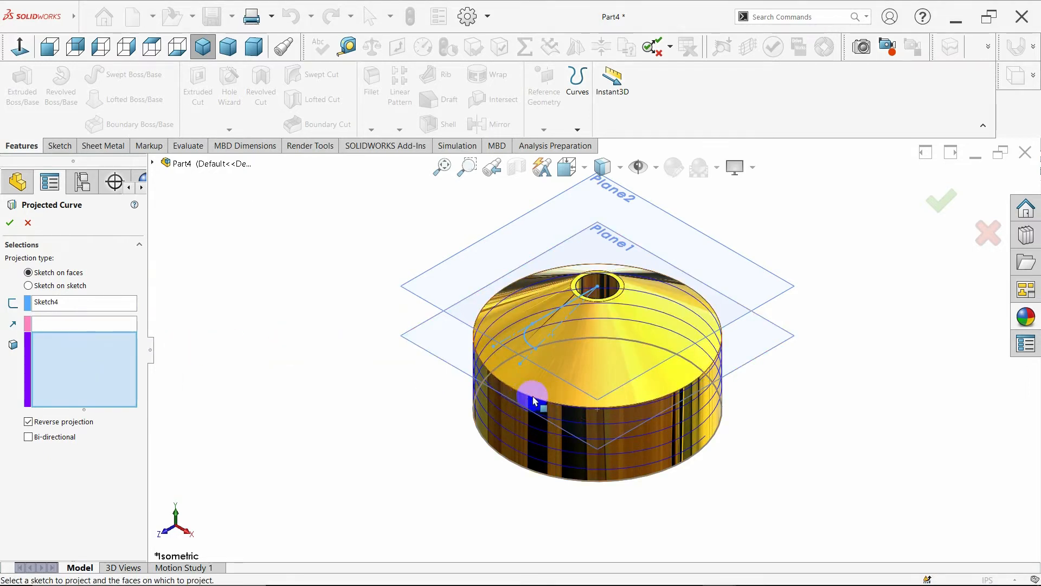
Step: Project the line-and-arc sketch onto the conical face only and accept the projected curve
left_click(648, 389)
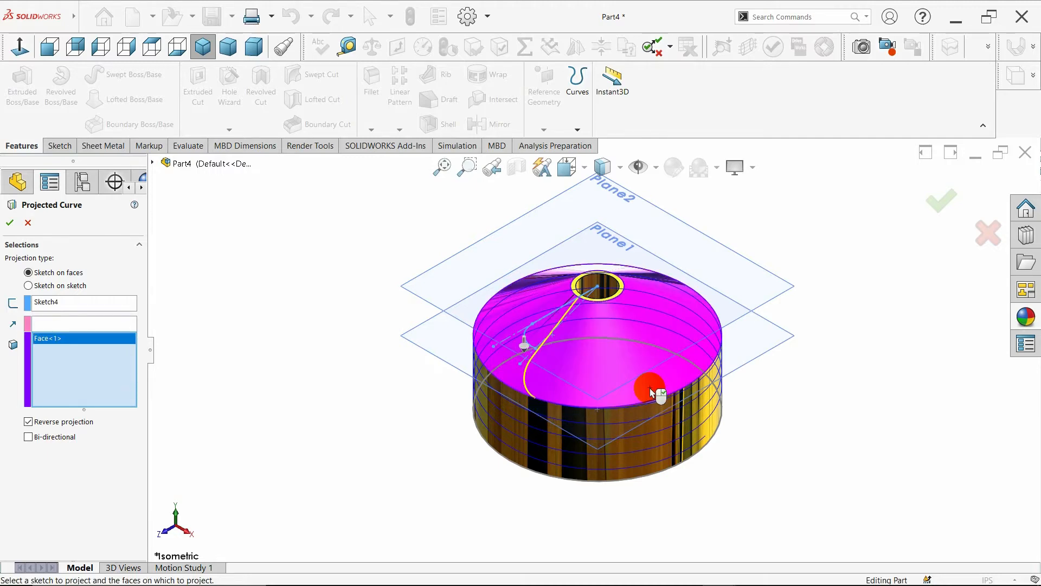
middle_click_drag(648, 389, 651, 453)
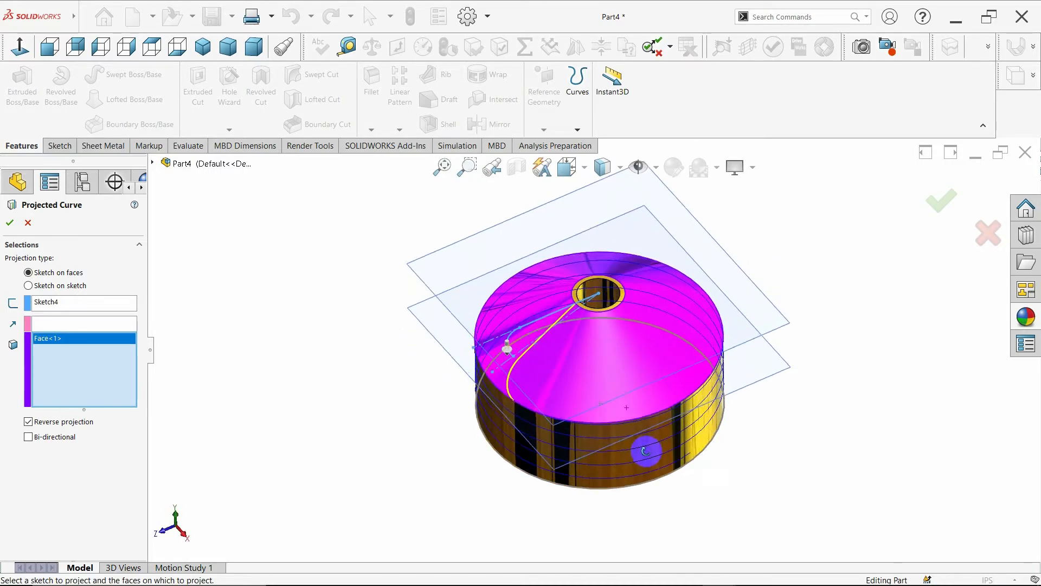
mouse_move(622, 360)
middle_mouse_down()
mouse_move(638, 387)
mouse_move(603, 344)
mouse_move(618, 320)
mouse_move(622, 374)
middle_mouse_up()
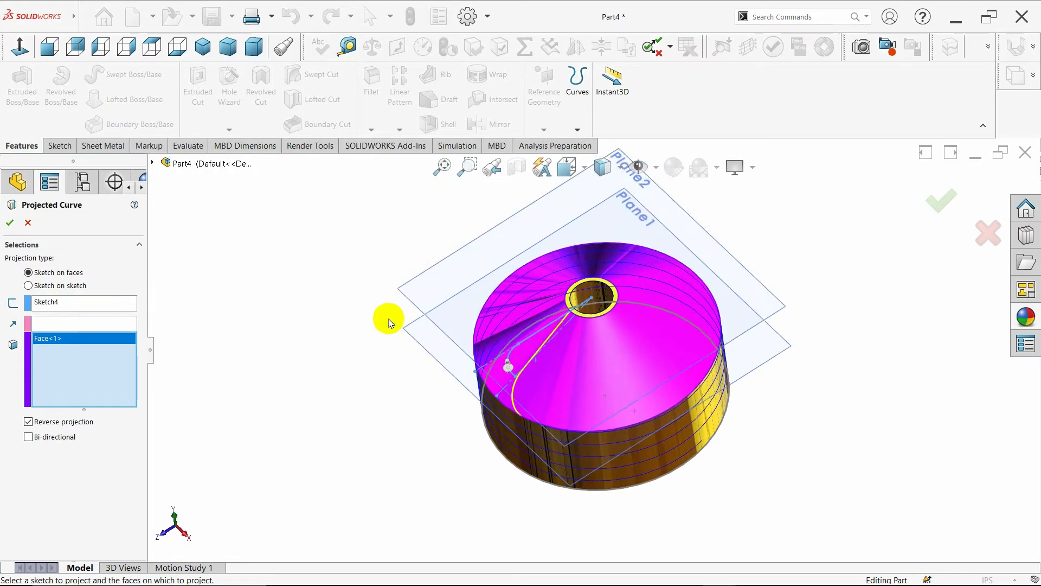
left_click(7, 224)
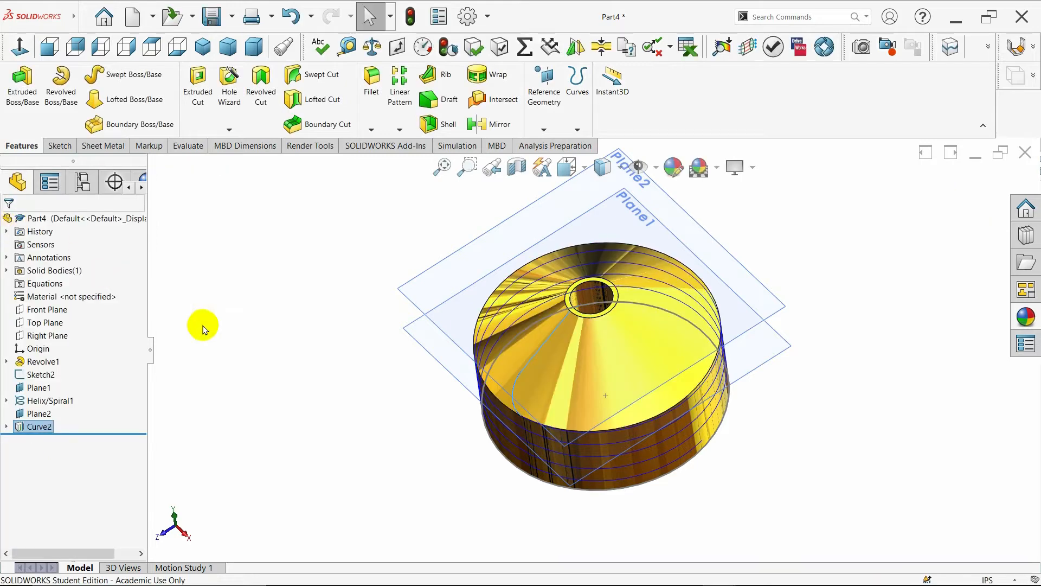
Step: Sketch a vertical line about 0.09 in long on Plane2 from the origin down to the central hole's edge, and finish the sketch
middle_click_drag(288, 379, 313, 346)
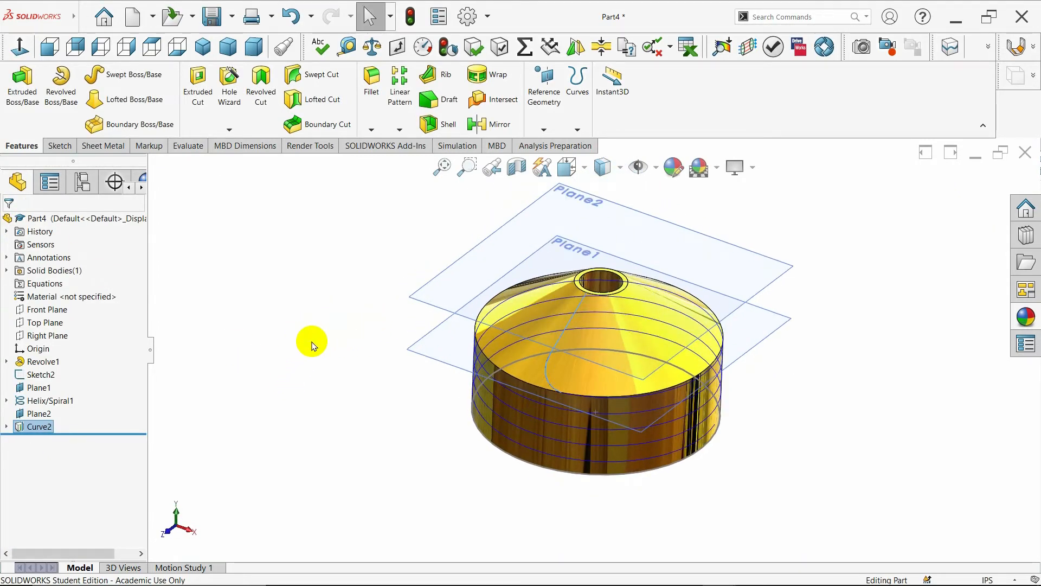
mouse_move(308, 347)
middle_mouse_down()
mouse_move(277, 363)
mouse_move(339, 372)
mouse_move(302, 372)
mouse_move(293, 343)
middle_mouse_up()
left_click(39, 413)
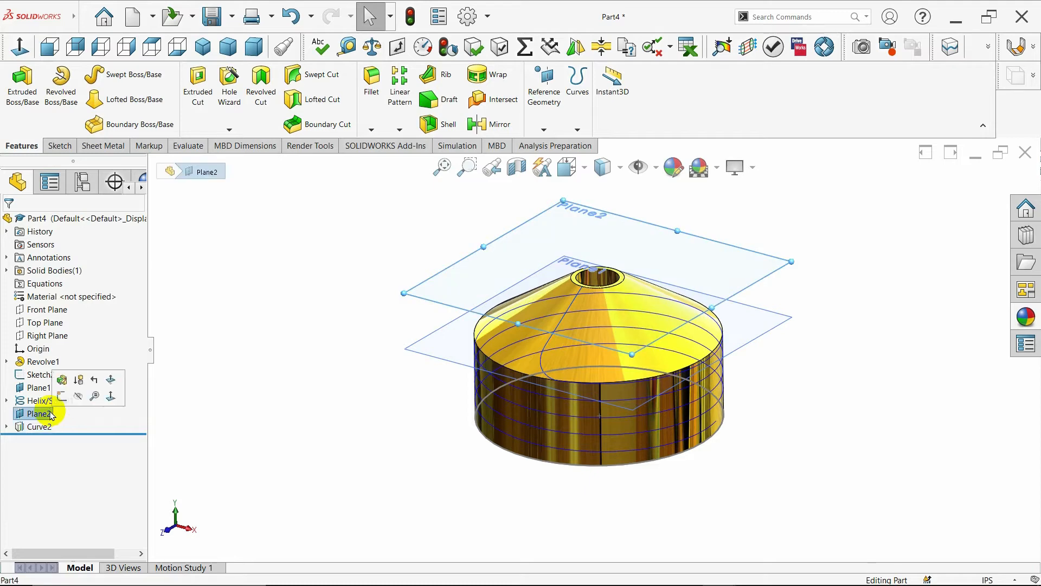
left_click(62, 395)
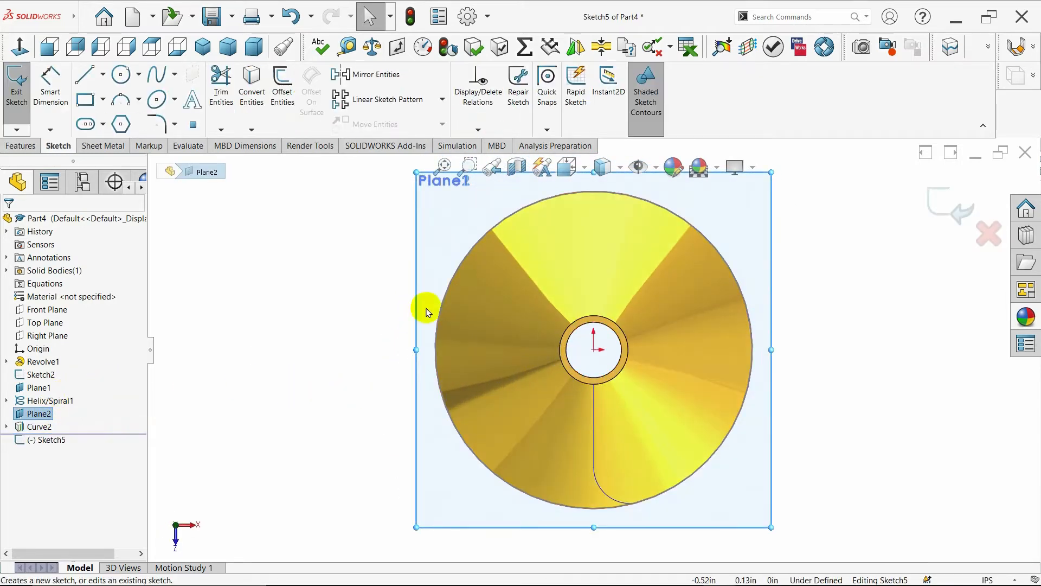
key("l")
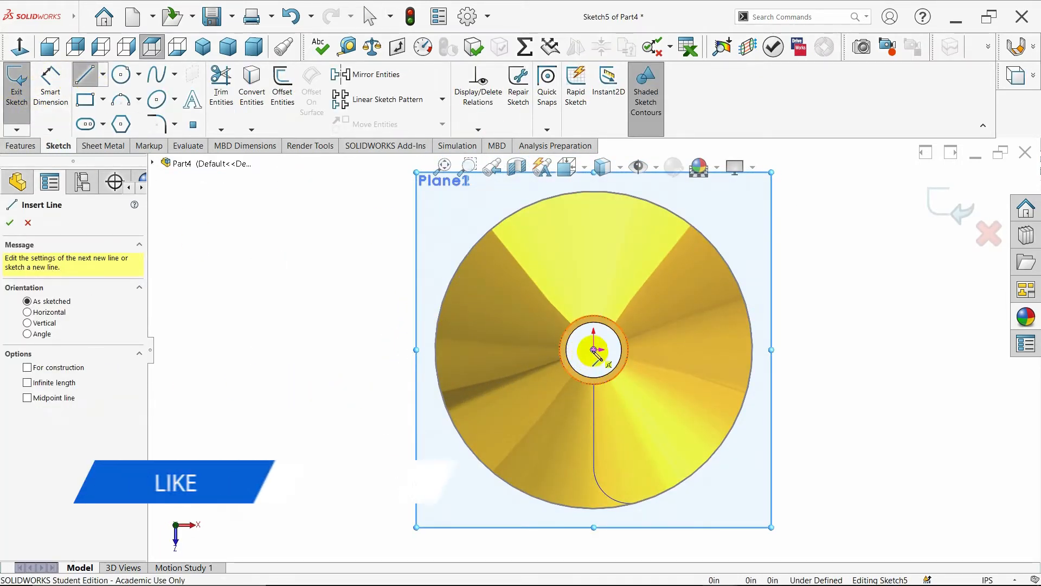
left_click(594, 350)
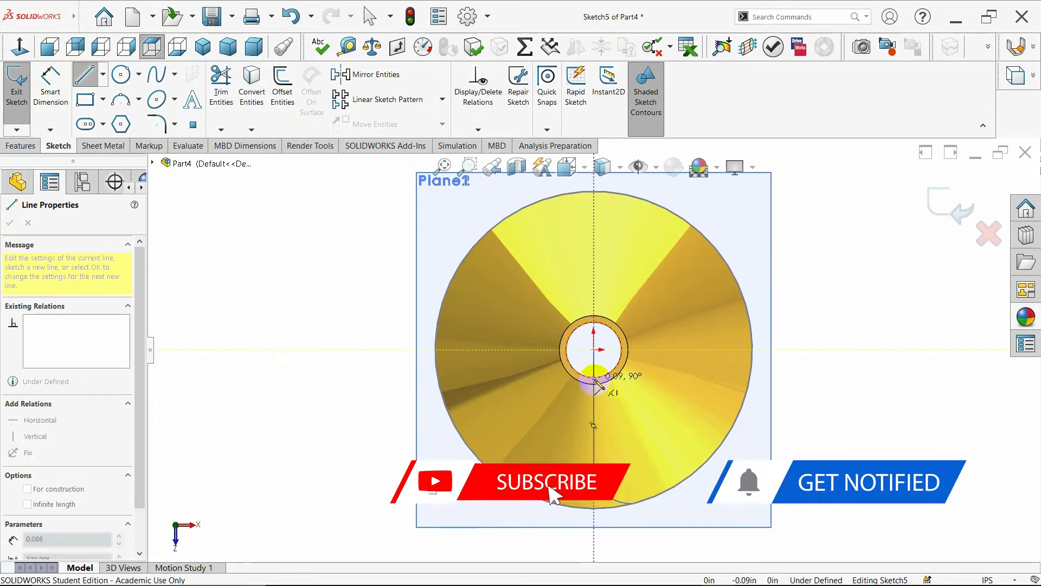
left_click(594, 378)
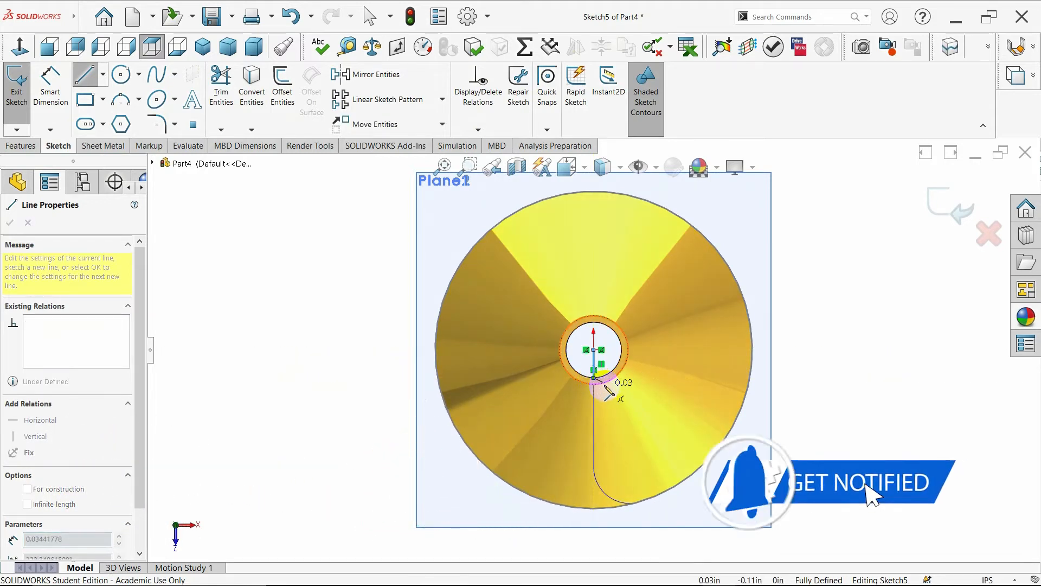
key("Escape")
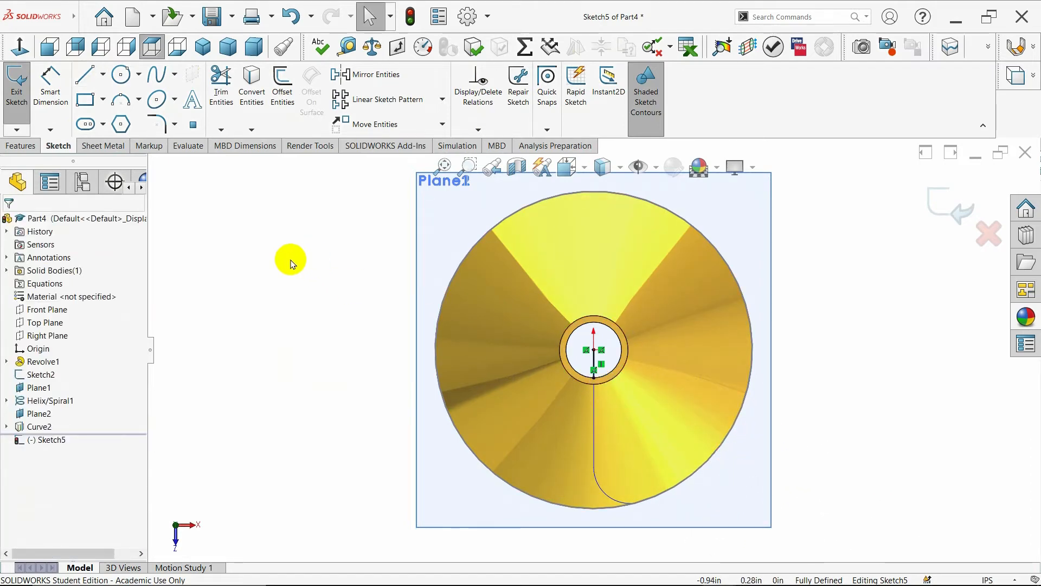
left_click(18, 100)
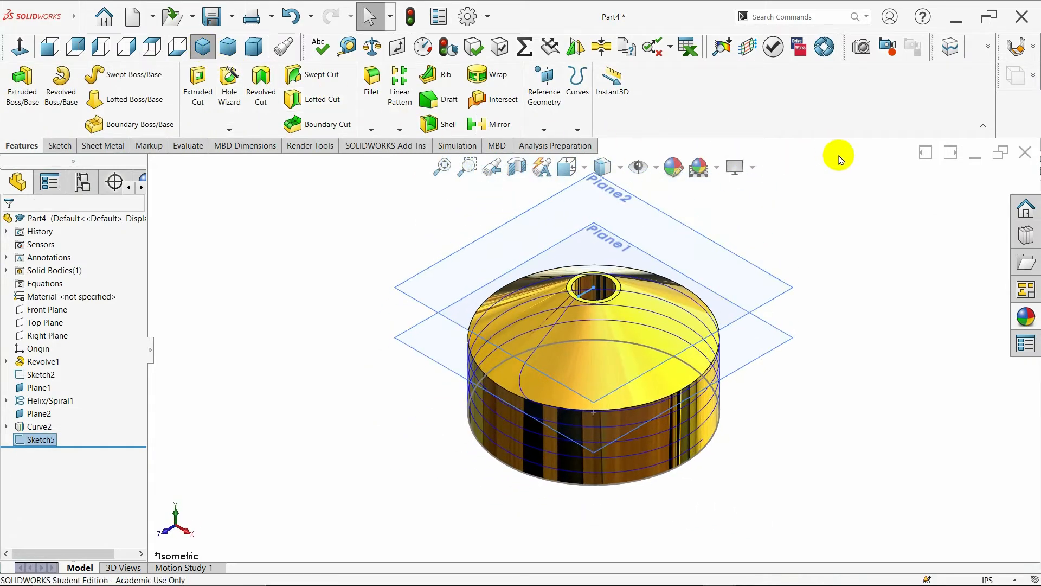
Step: Try to join the short line sketch, the helix and the projected curve into one composite curve
left_click(989, 53)
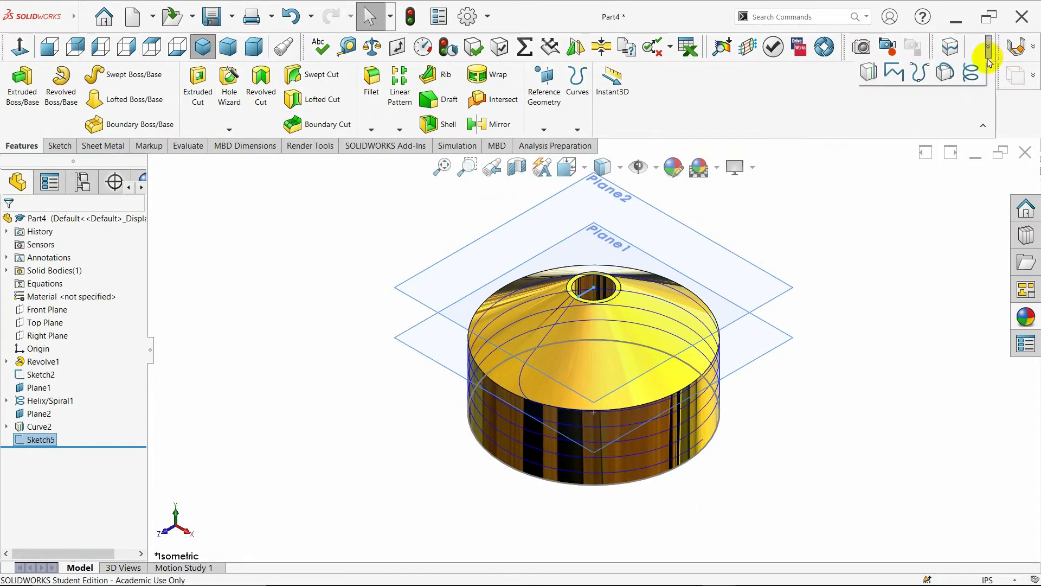
left_click(894, 74)
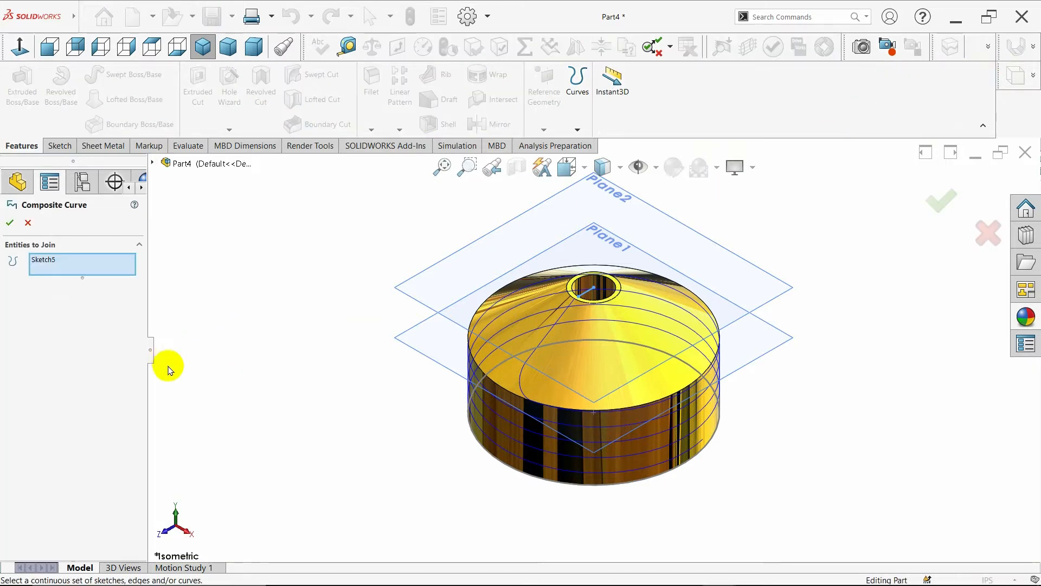
left_click(515, 415)
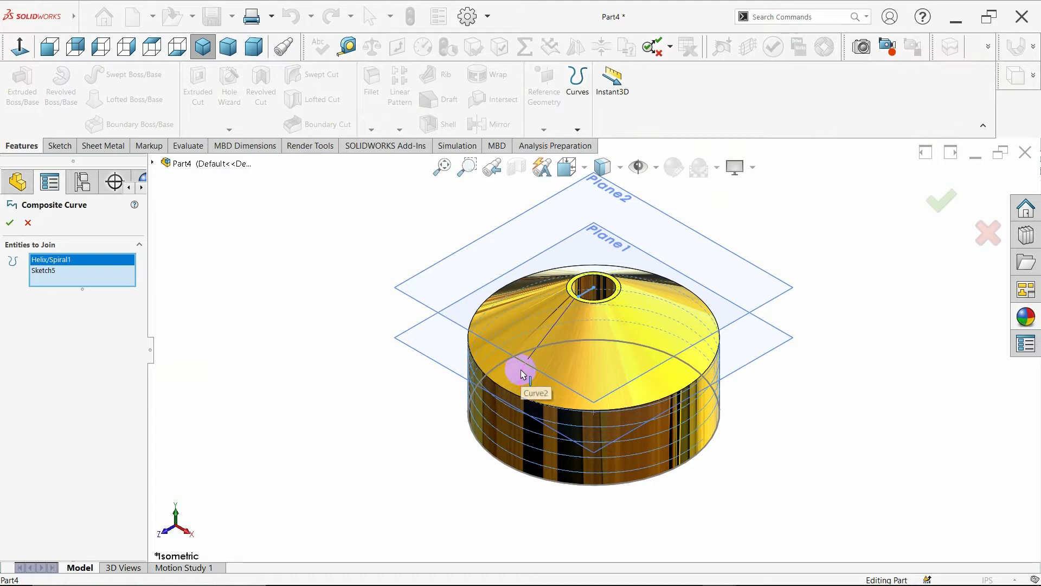
left_click(543, 345)
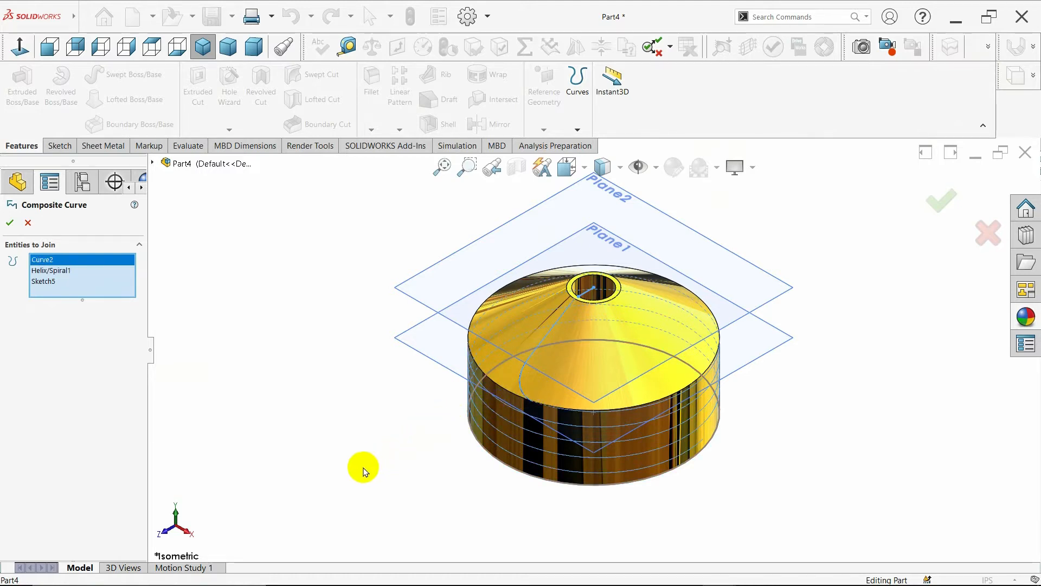
left_click(11, 225)
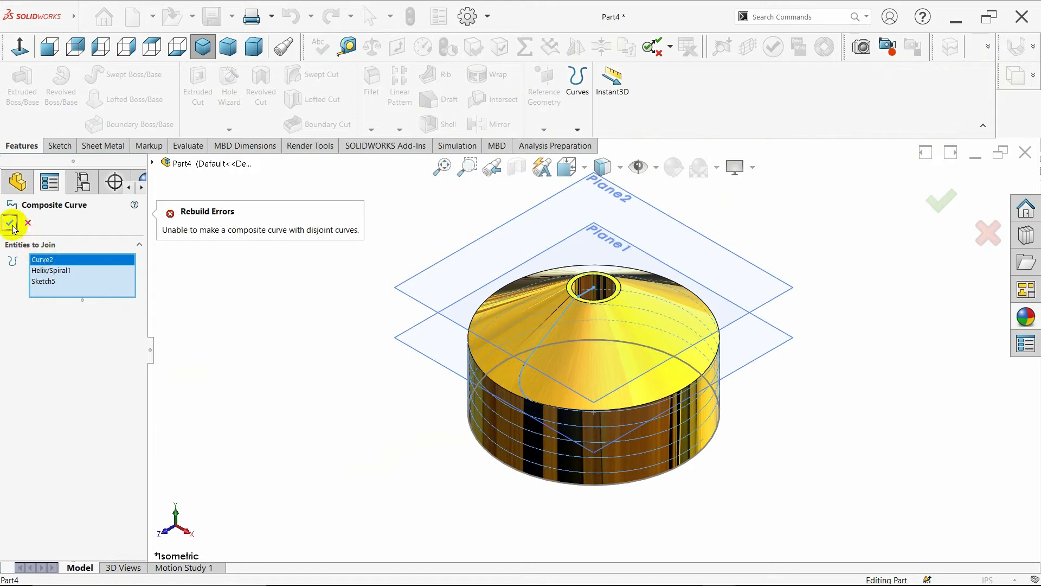
left_click(45, 282)
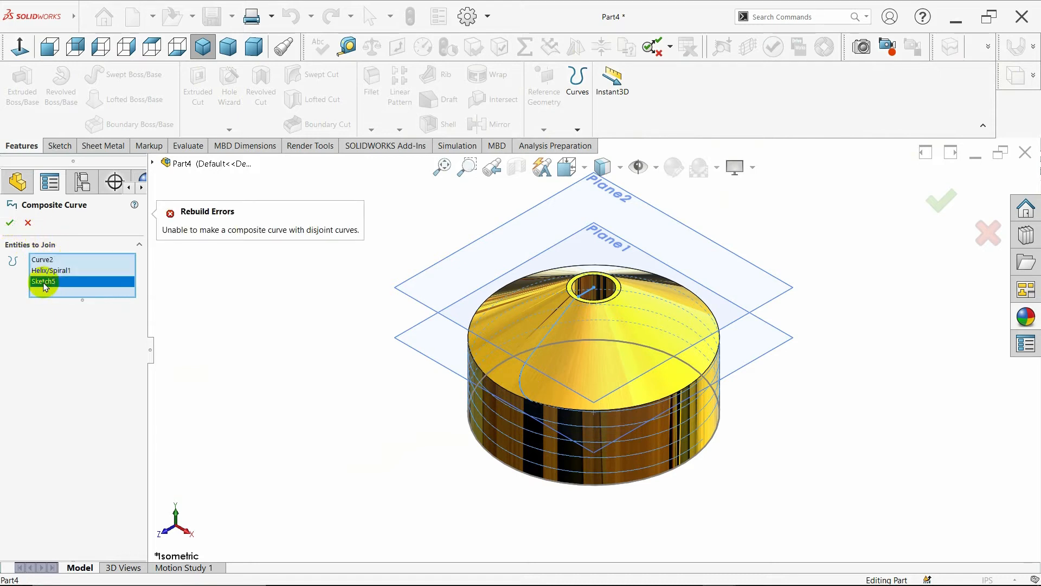
left_click(544, 342)
left_click(544, 341)
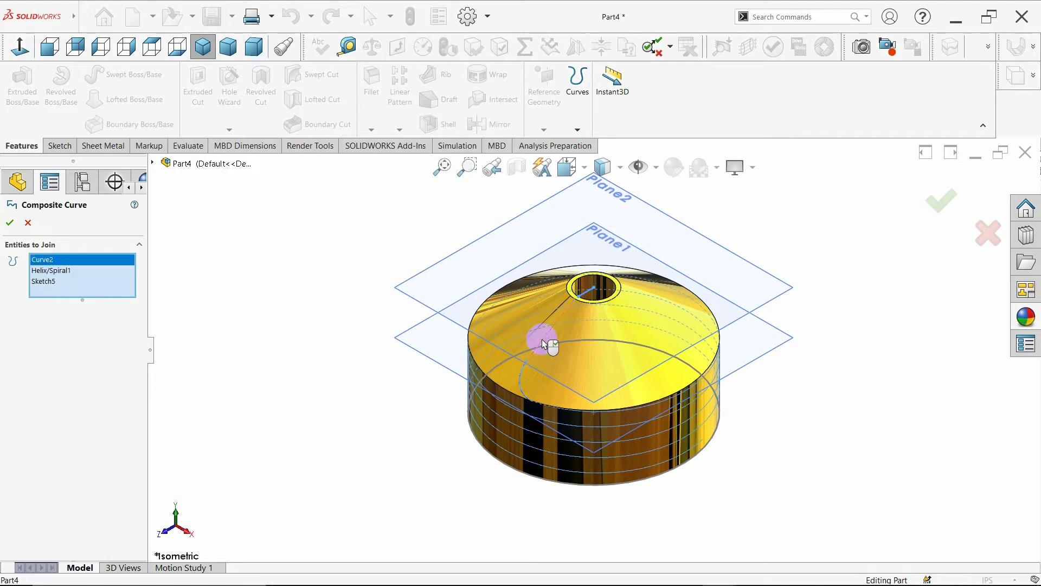
left_click(523, 377)
left_click(523, 377)
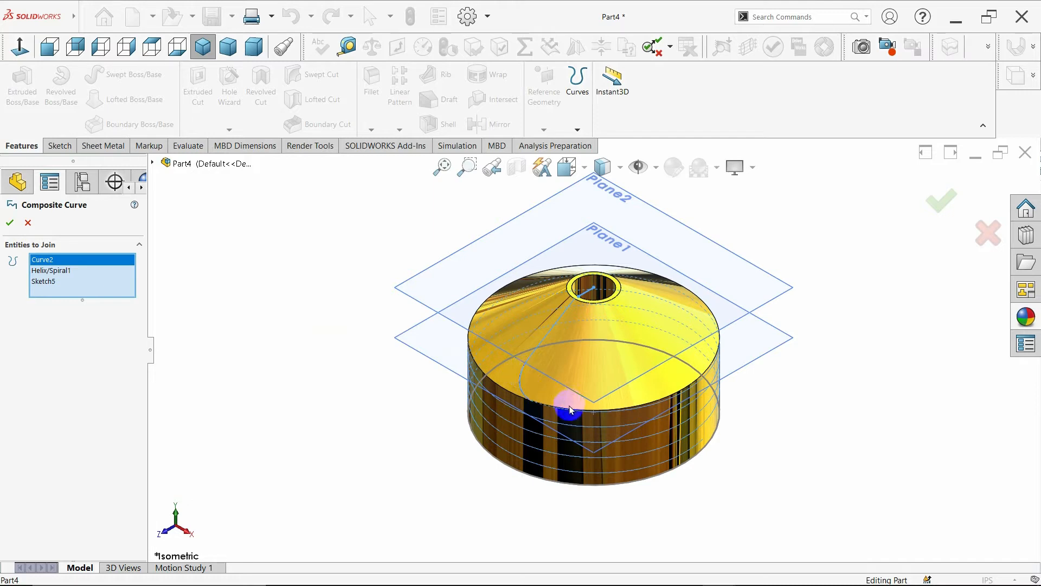
left_click(9, 223)
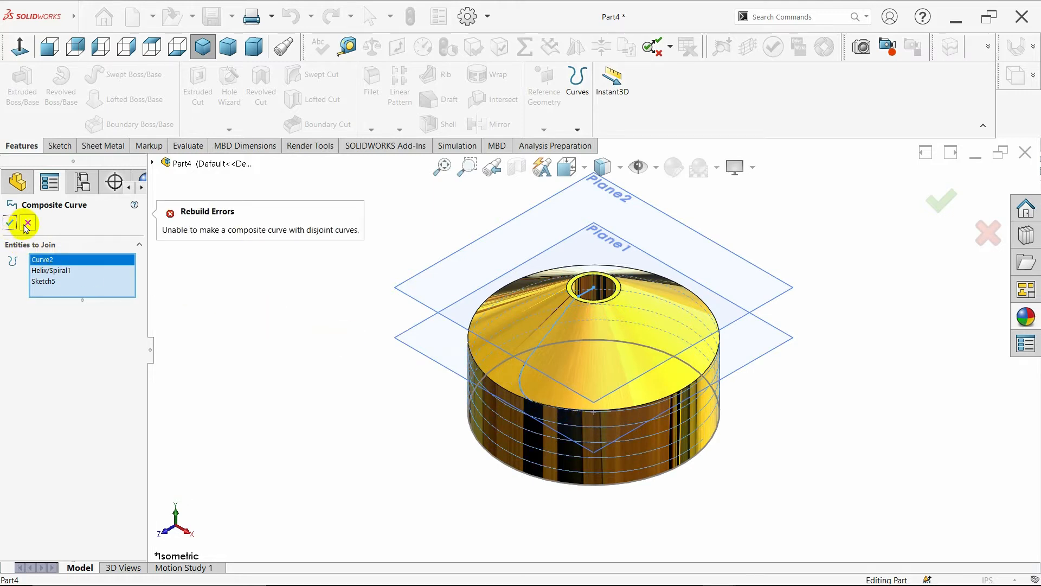
left_click(34, 228)
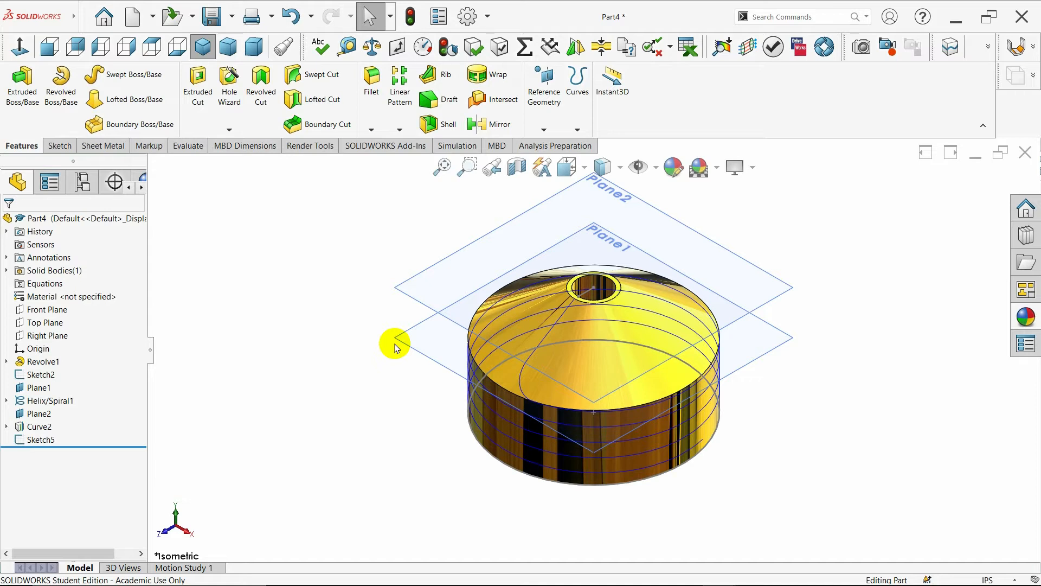
Step: Reopen the short line sketch on Plane2 and delete the line between the origin and the central hole's edge
left_click(41, 439)
left_click(31, 408)
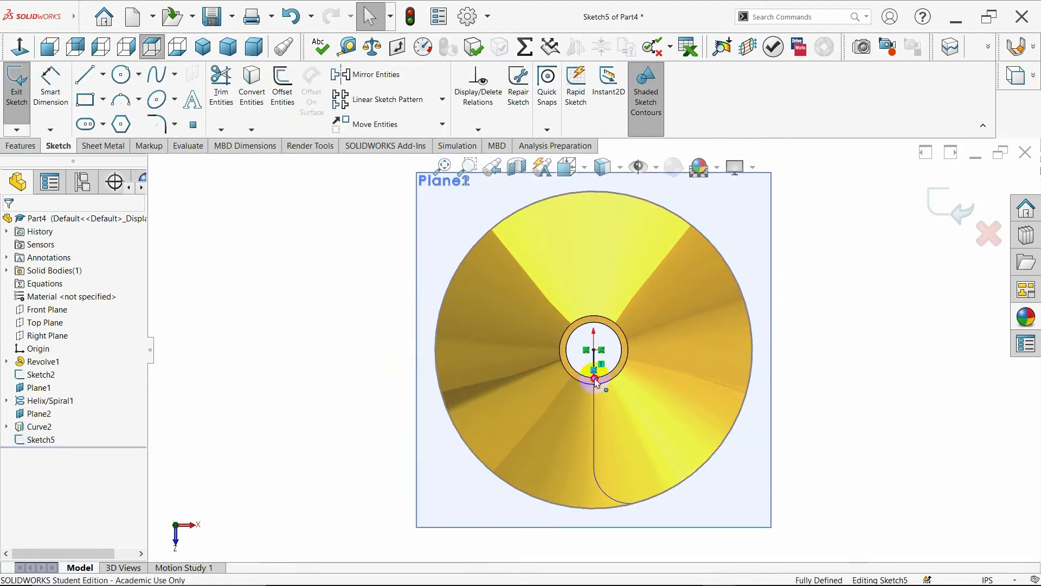
left_click(594, 380)
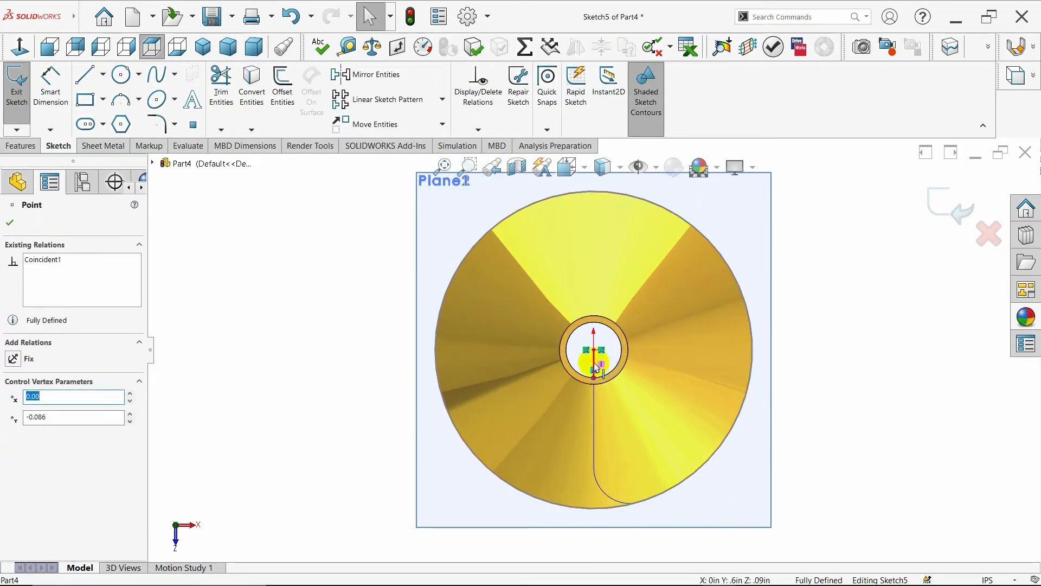
left_click(594, 362)
key("Delete")
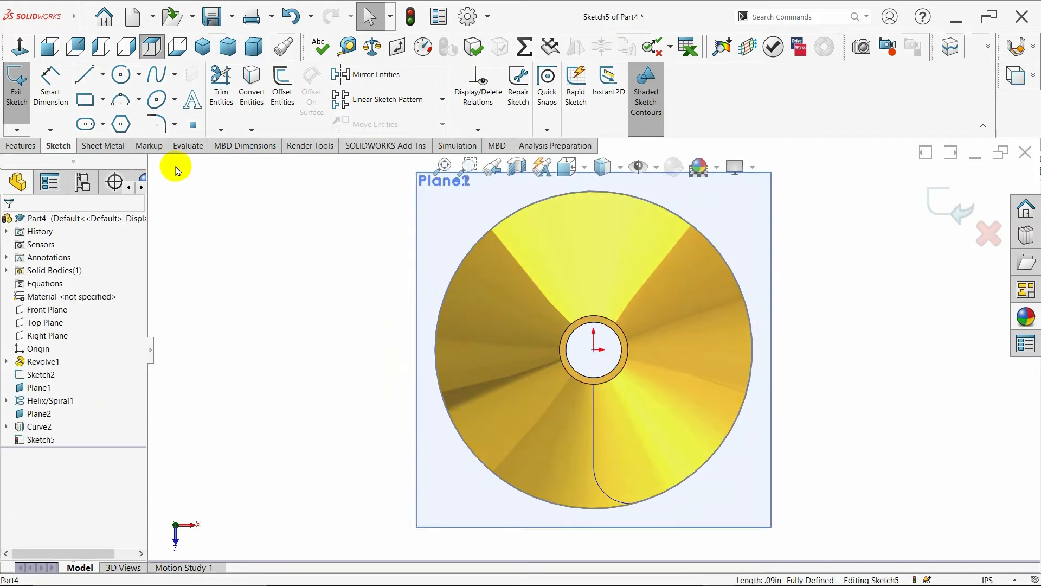
Step: Draw a vertical line from the origin to the upper end of the projected cone curve, and finish the sketch
left_click(86, 84)
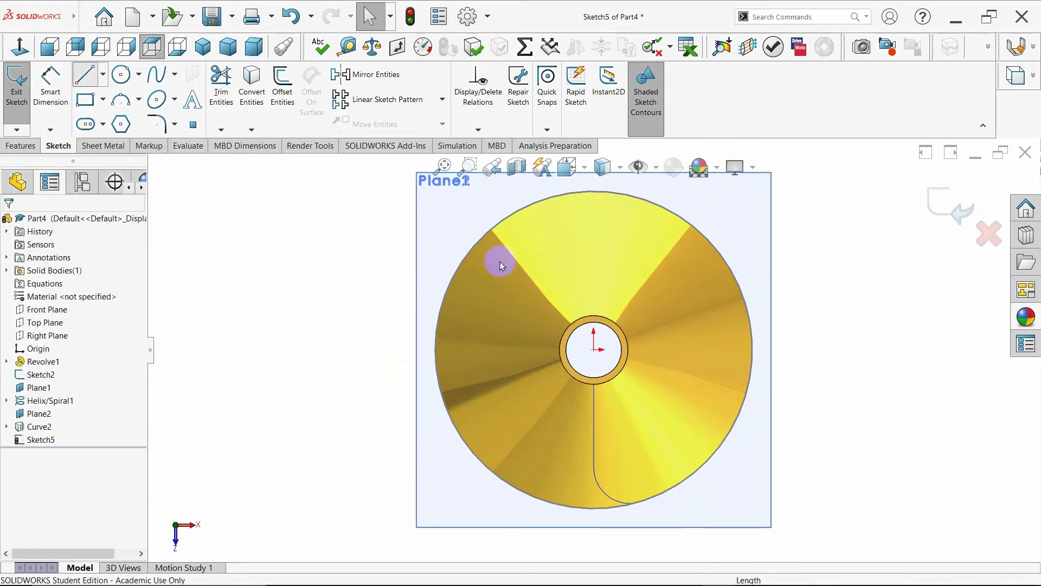
left_click(594, 350)
left_click(594, 385)
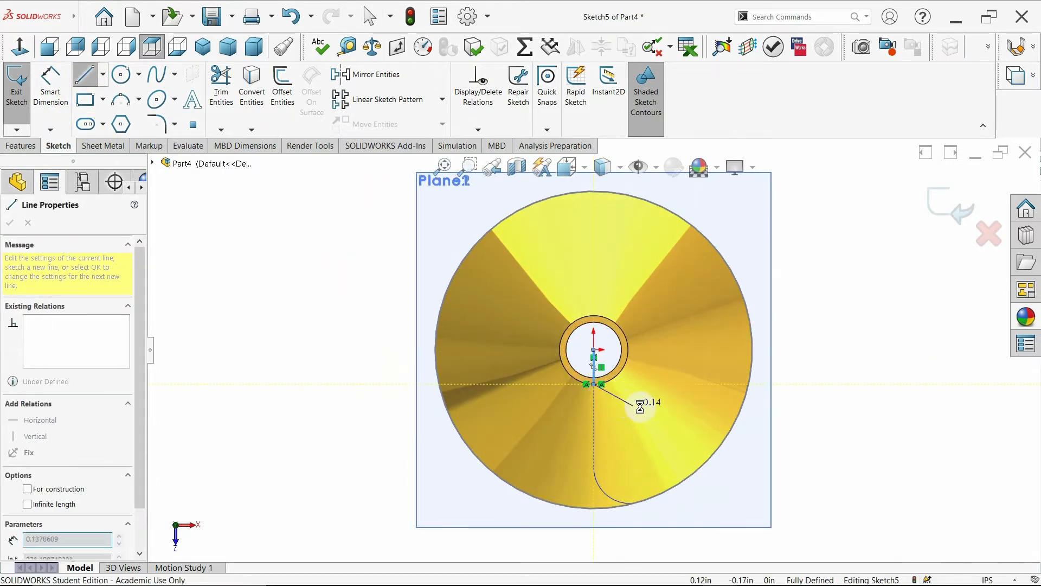
key("Escape")
middle_click_drag(646, 425, 624, 361)
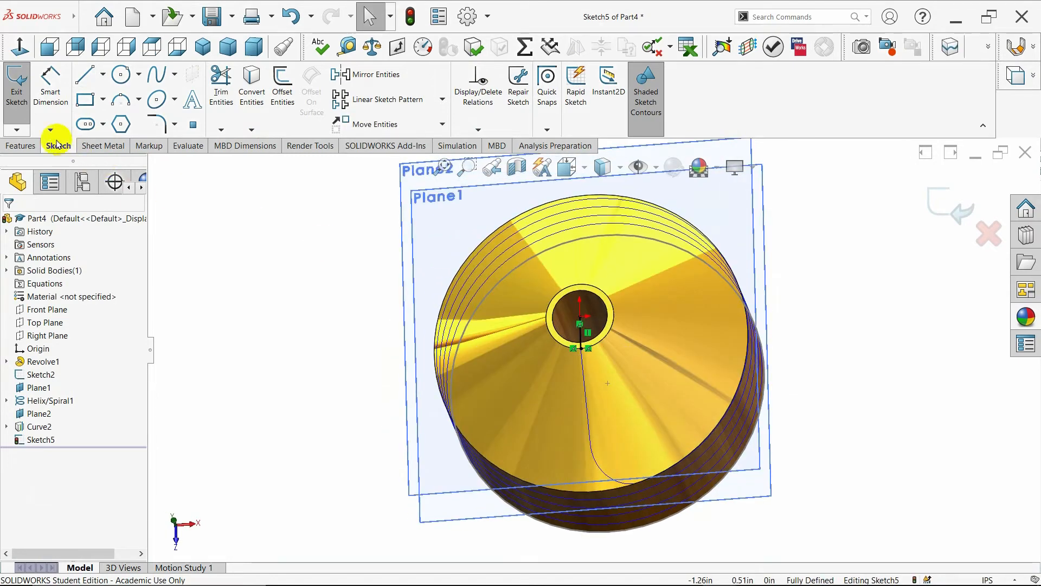
left_click(16, 86)
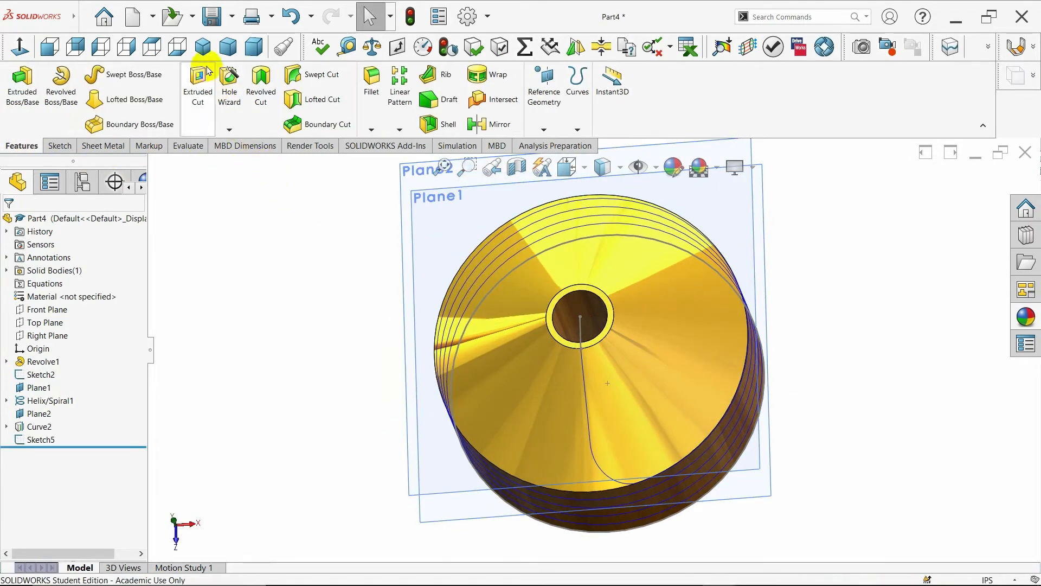
Step: Join the redrawn short line, the projected cone curve and the body helix into one composite curve
left_click(203, 47)
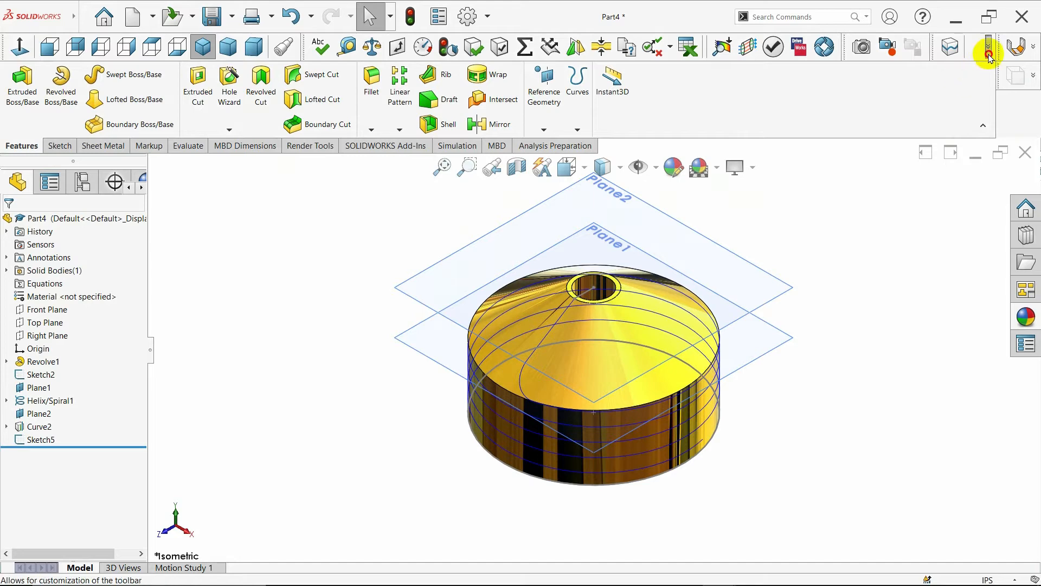
left_click(989, 46)
left_click(893, 76)
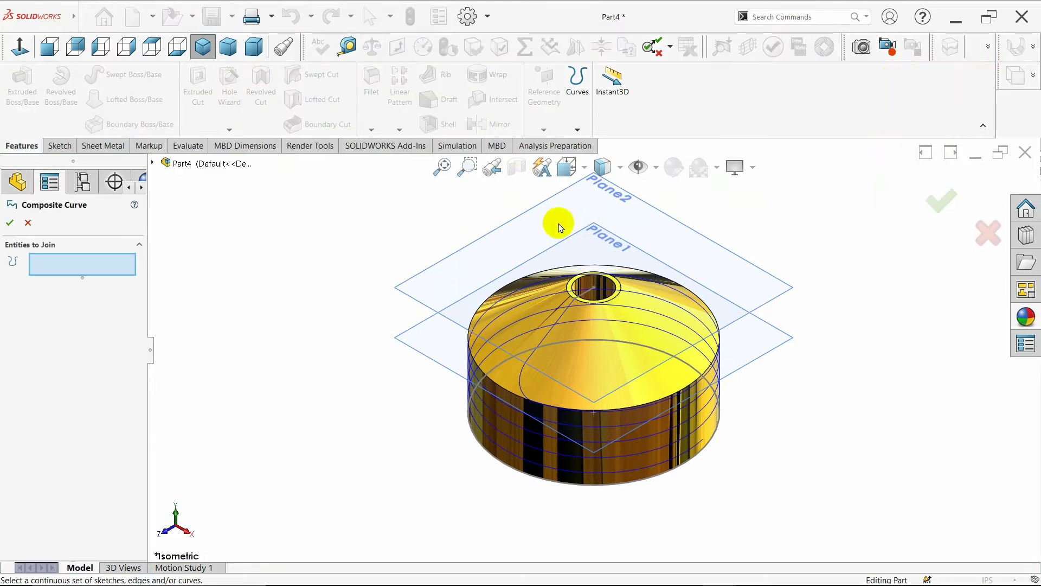
left_click(589, 298)
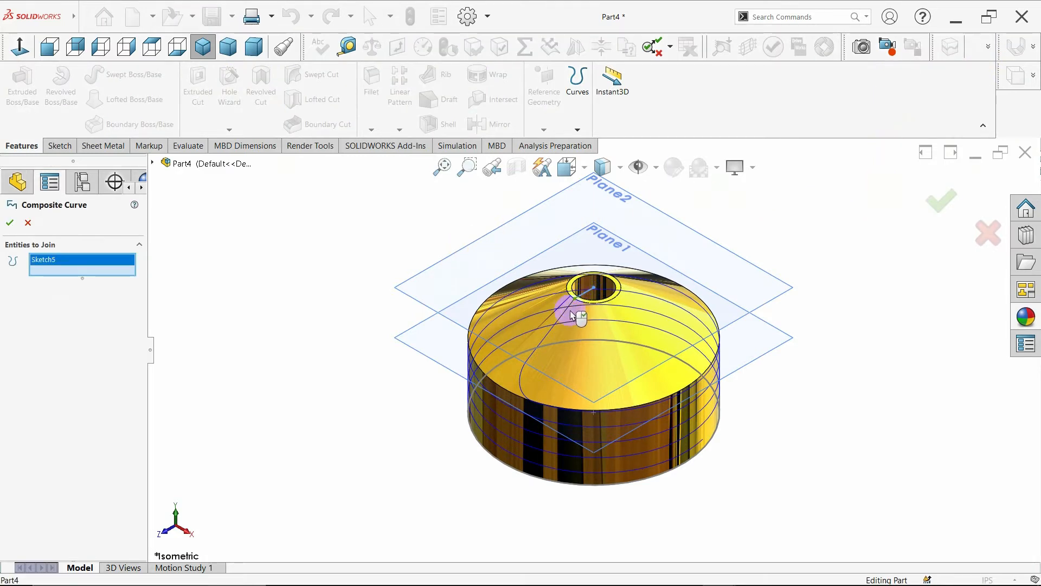
left_click(543, 358)
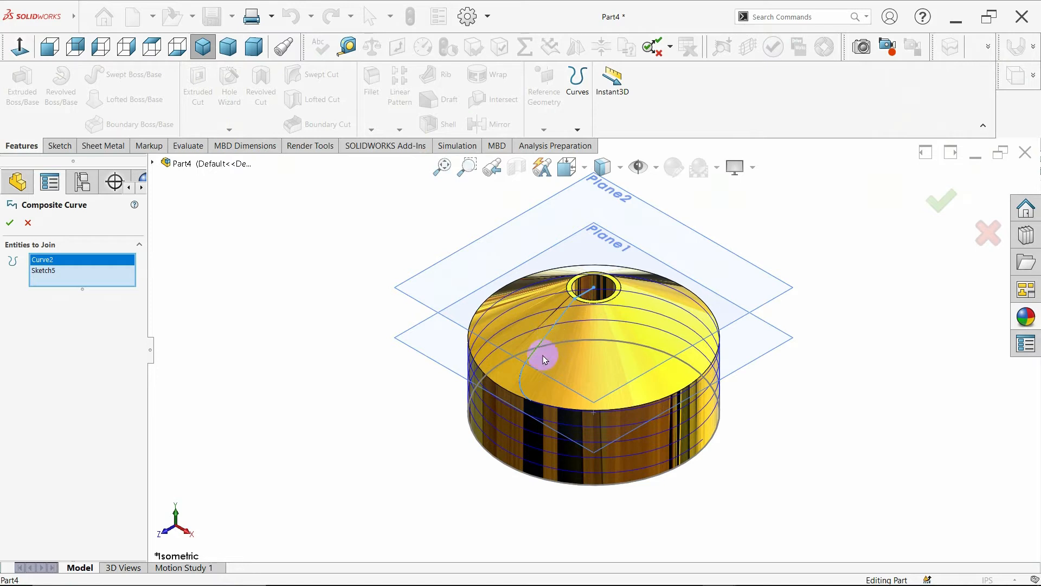
left_click(582, 428)
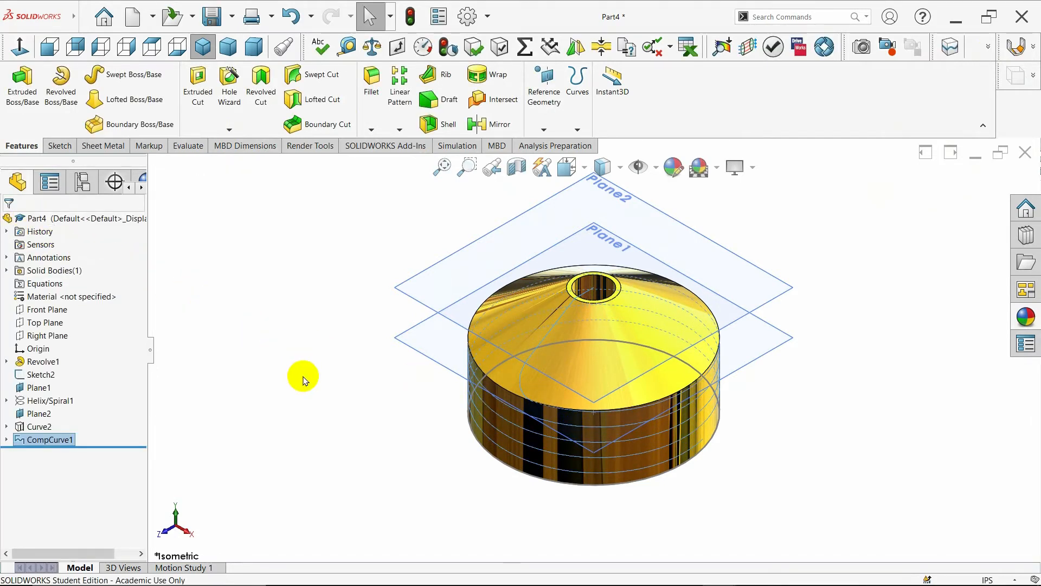
Step: Create a swept cut along the composite curve using a circular profile of 0.058 in diameter
mouse_move(304, 380)
middle_mouse_down()
mouse_move(386, 379)
mouse_move(268, 374)
mouse_move(388, 397)
mouse_move(301, 375)
middle_mouse_up()
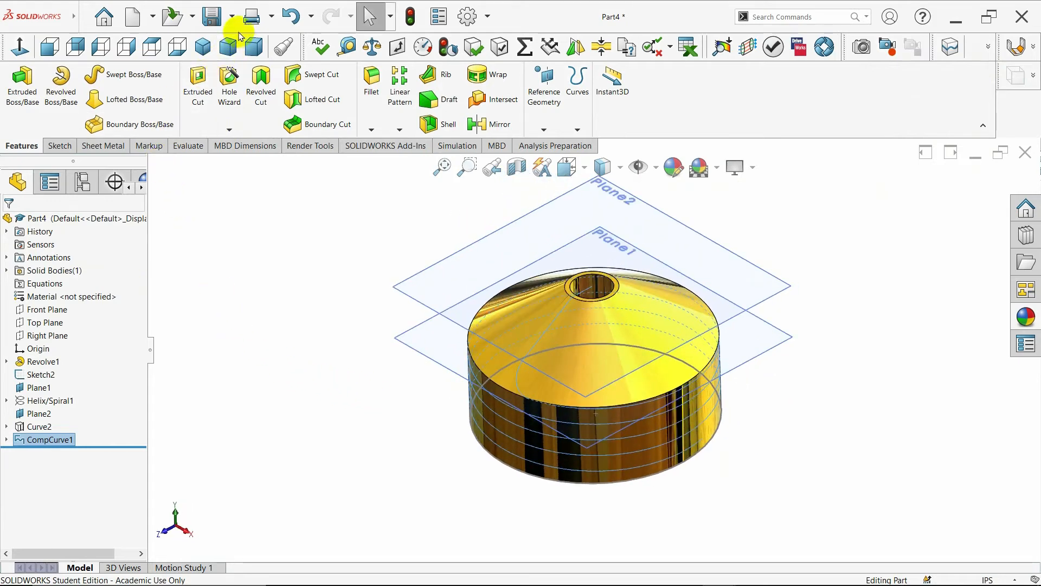
left_click(204, 47)
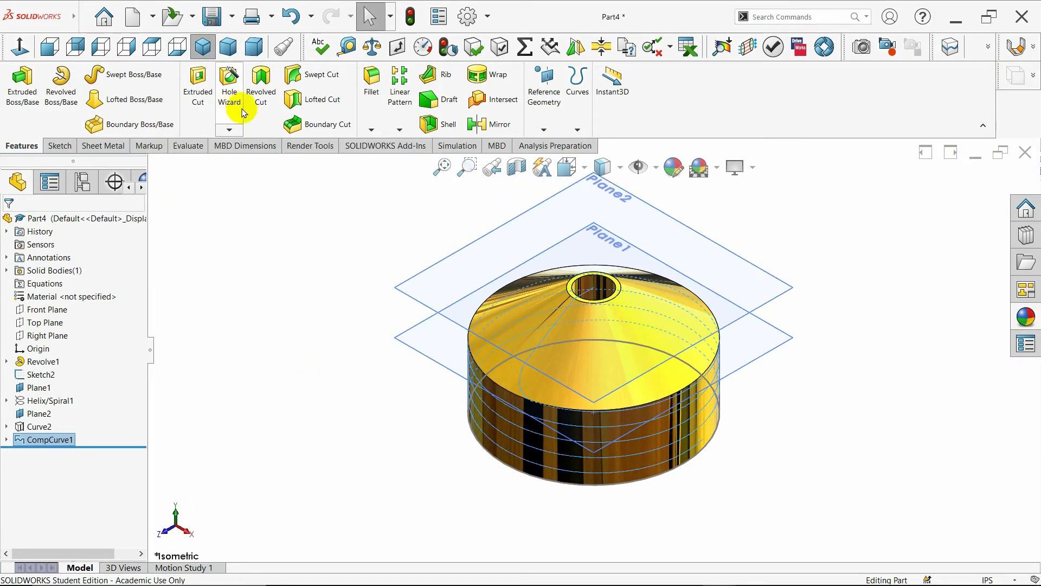
left_click(321, 74)
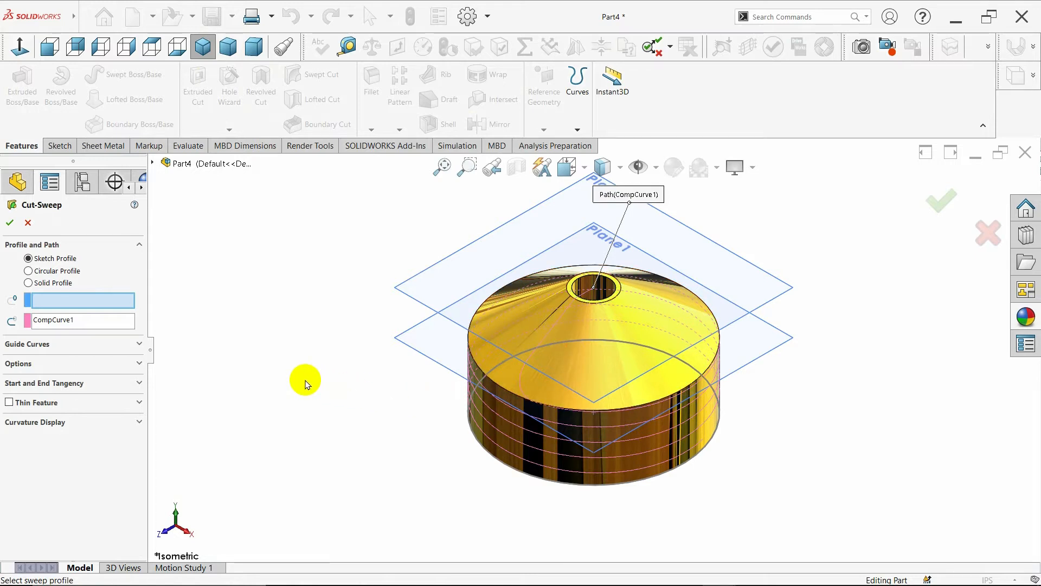
left_click(24, 271)
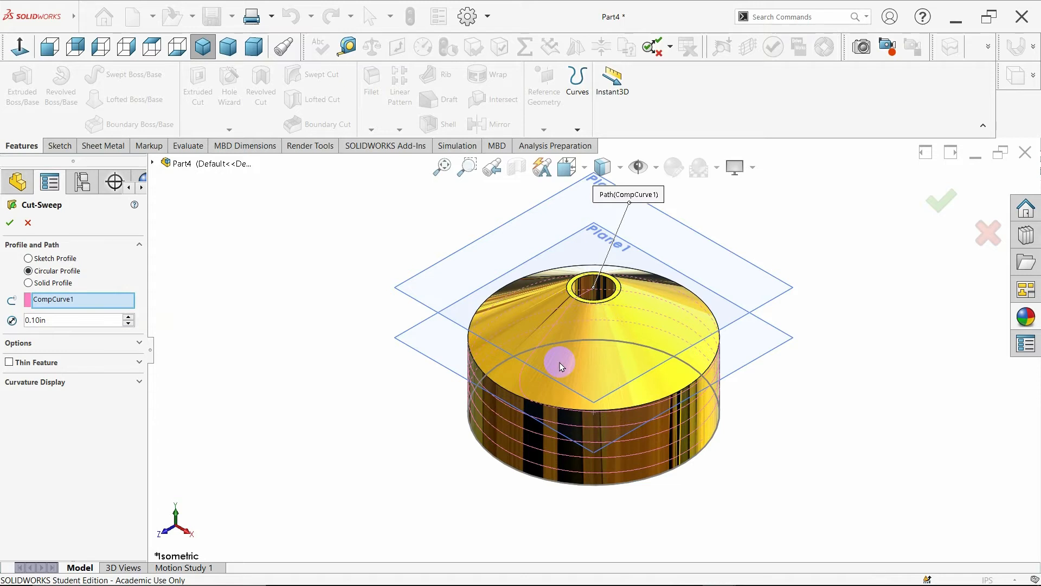
left_click_drag(77, 320, 10, 324)
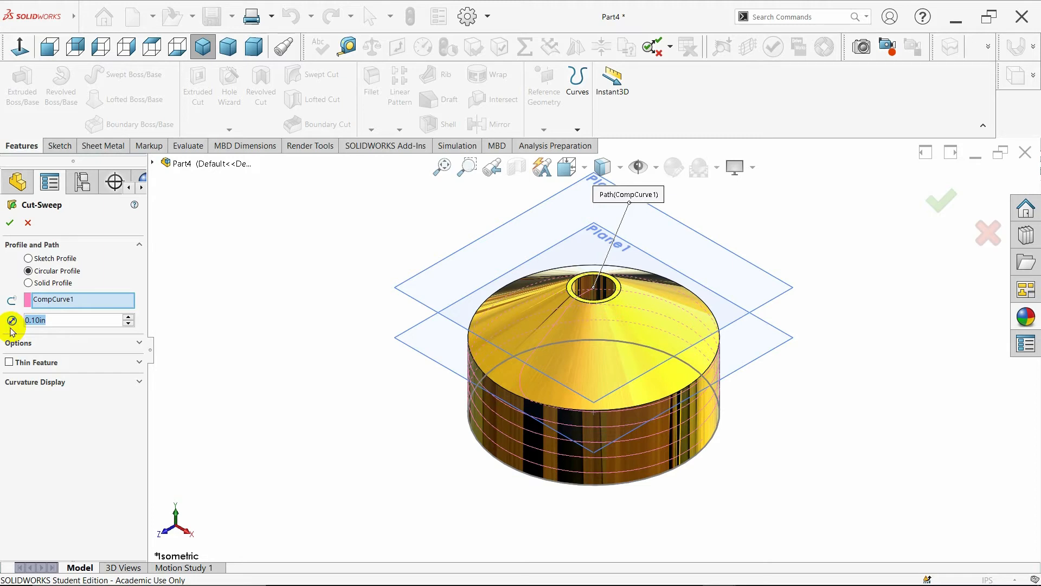
key("BackSpace")
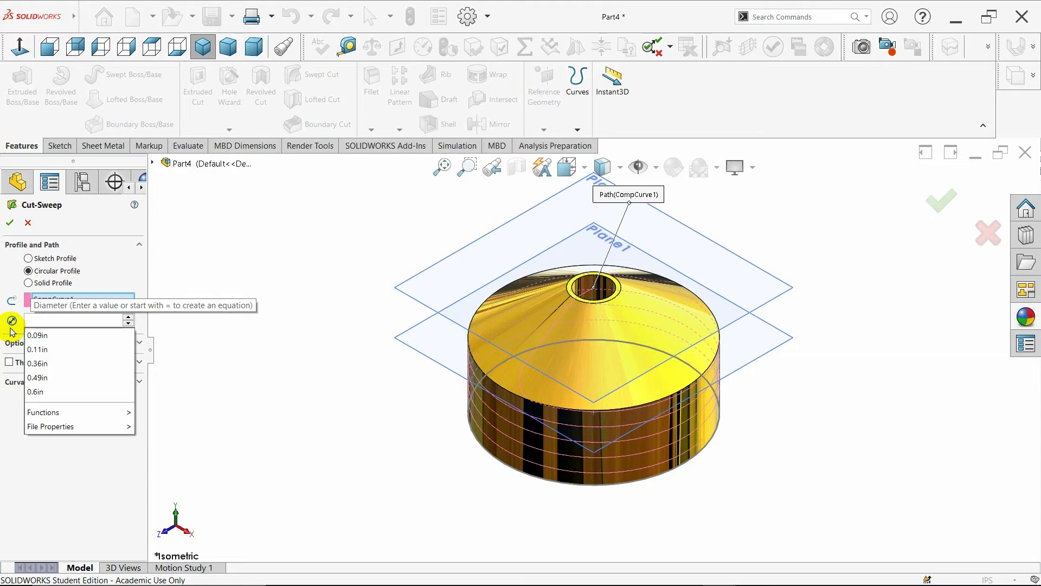
type(".0")
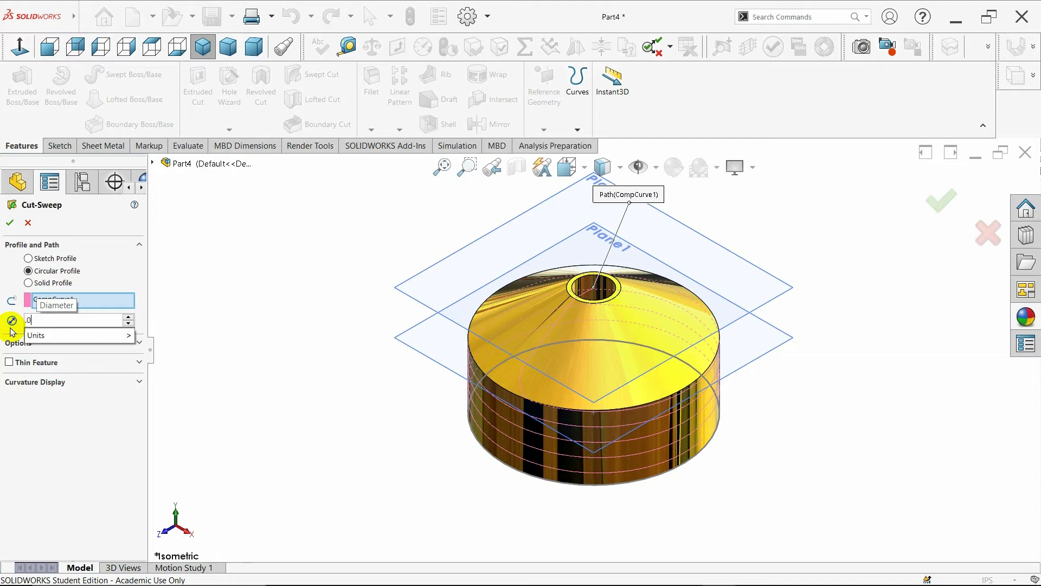
key("BackSpace")
key("BackSpace")
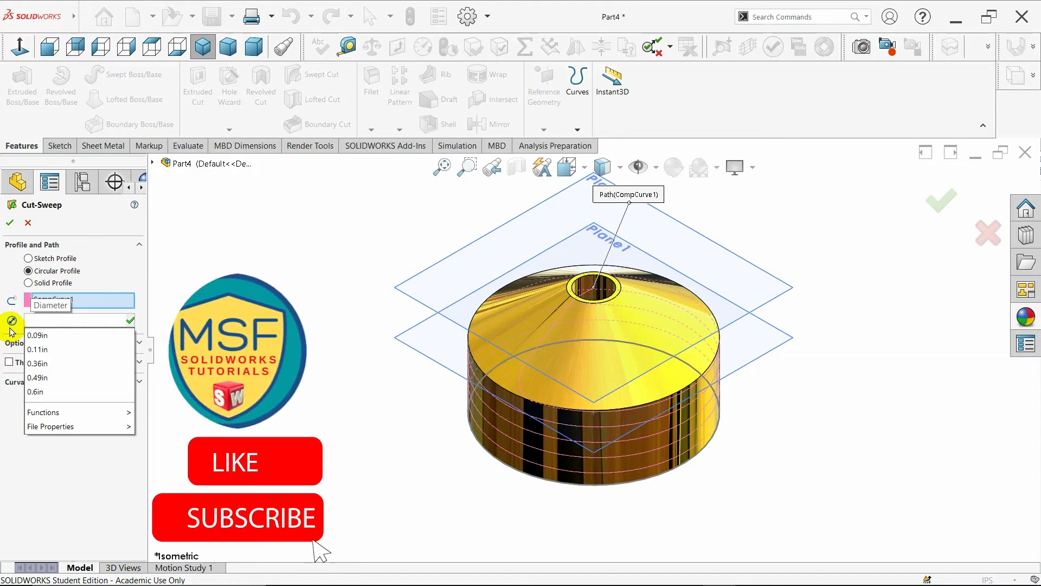
type(".05")
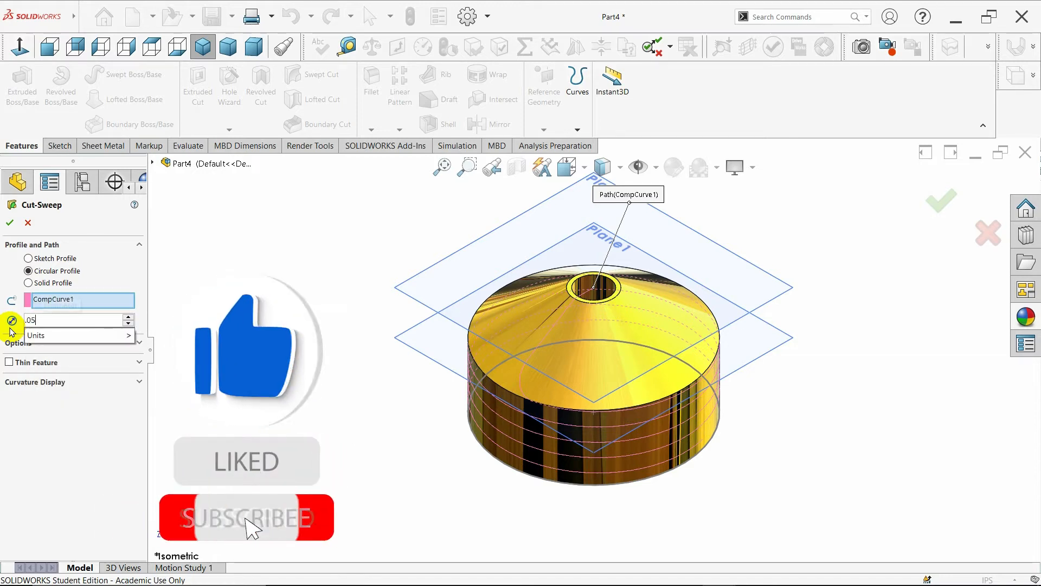
type("8")
key("Return")
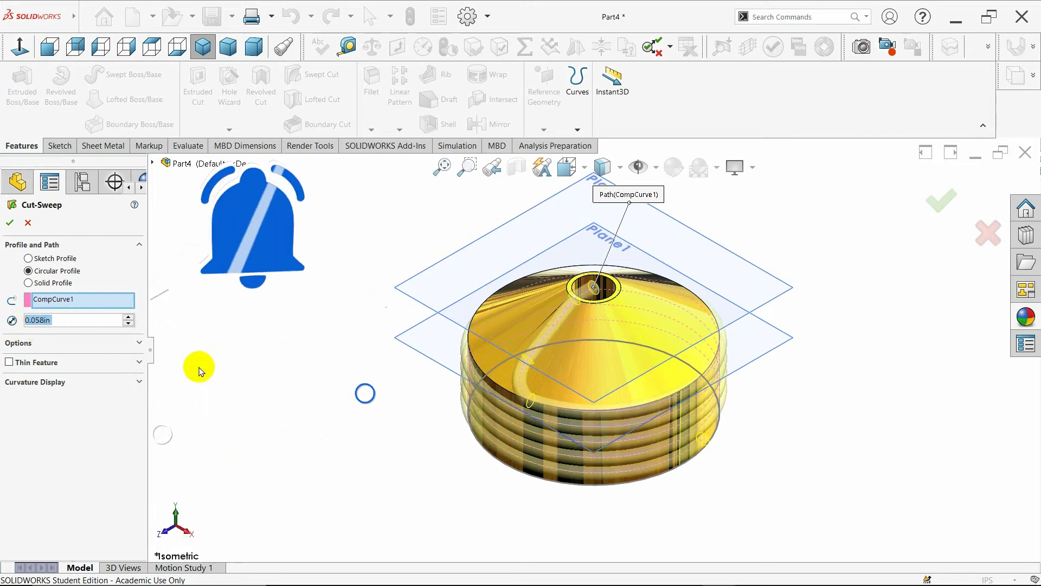
left_click(9, 225)
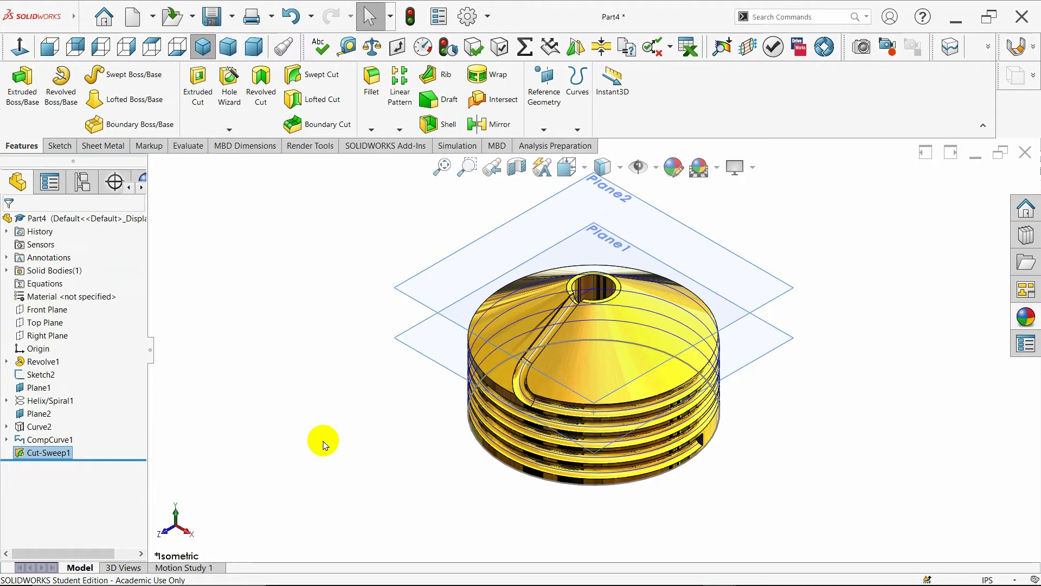
left_click(43, 323)
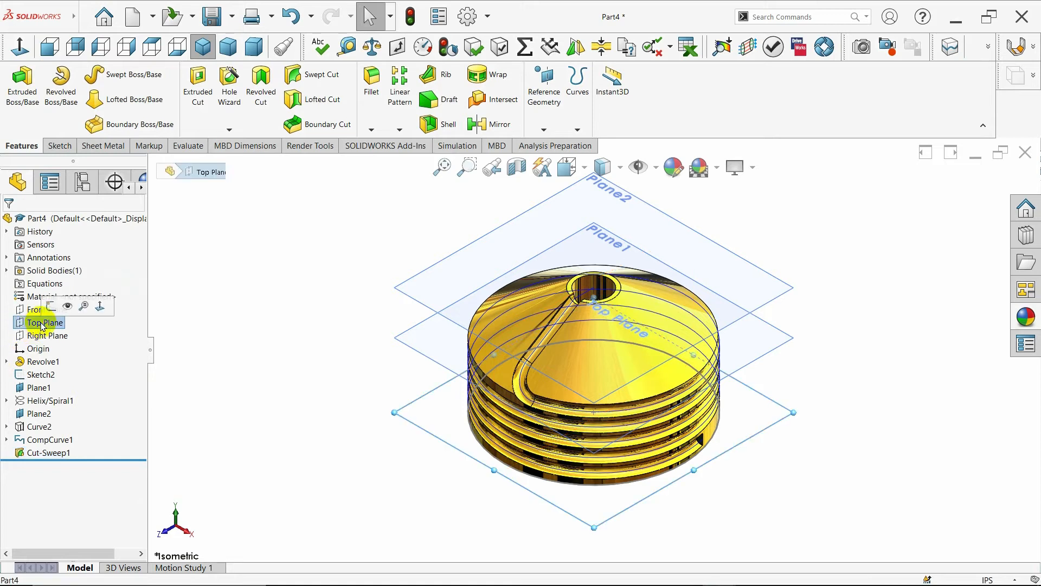
left_click(43, 336)
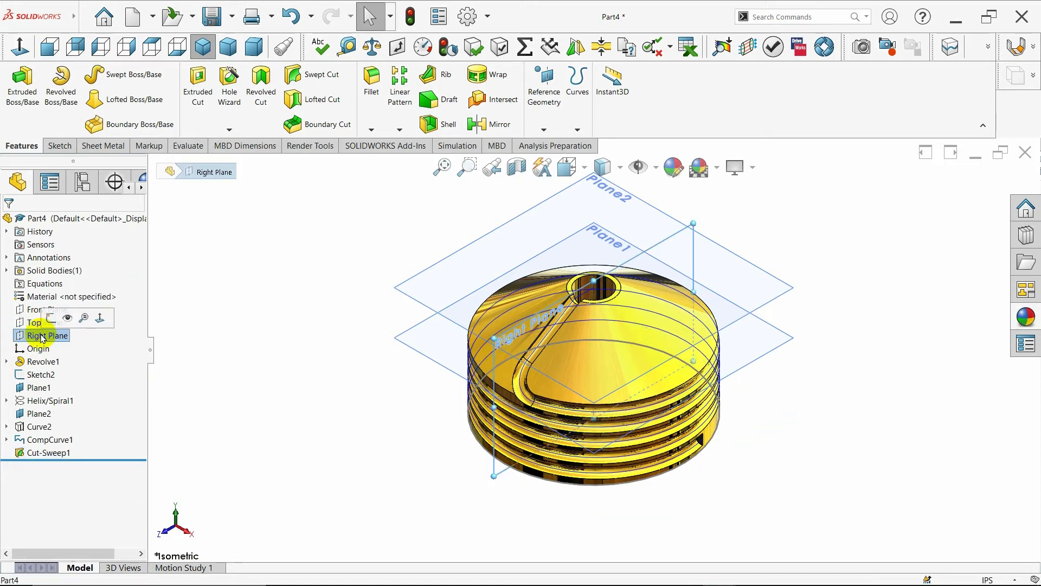
left_click(34, 323)
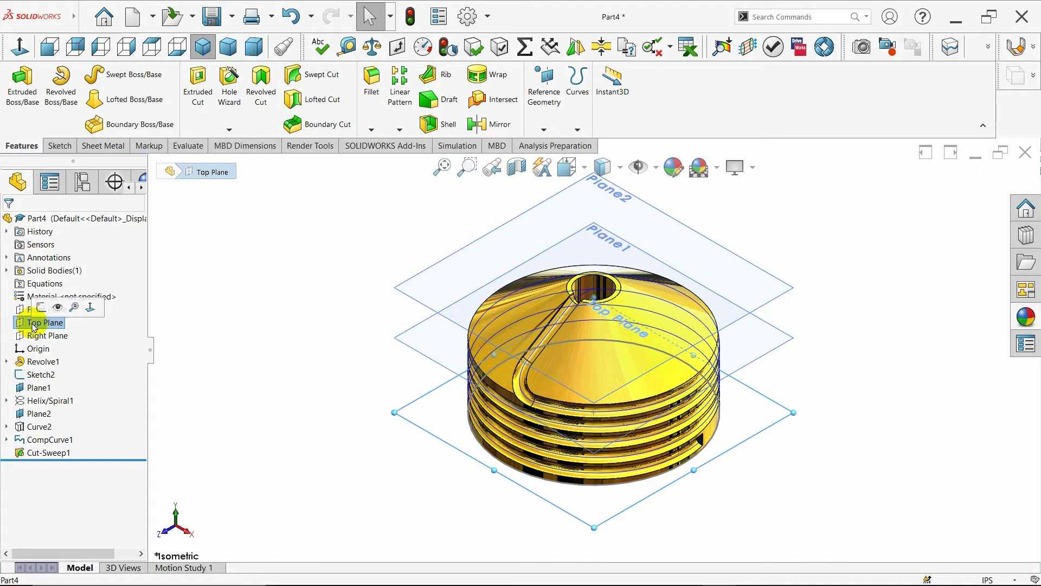
left_click(324, 398)
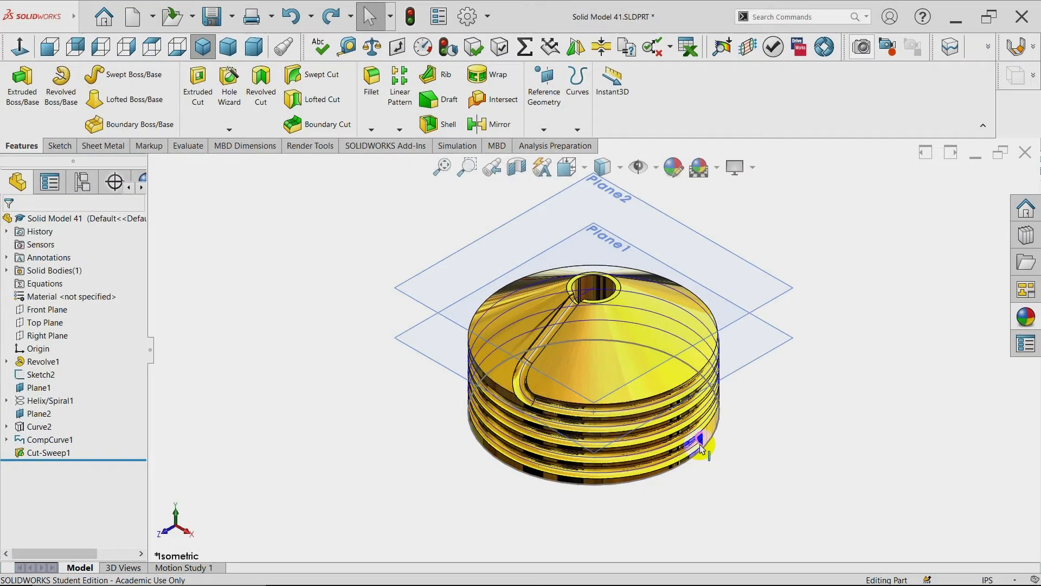
Step: Start a sketch on the semicircular end face at the groove's lower end and convert the face's outline into sketch entities
scroll(699, 439, "down", 5)
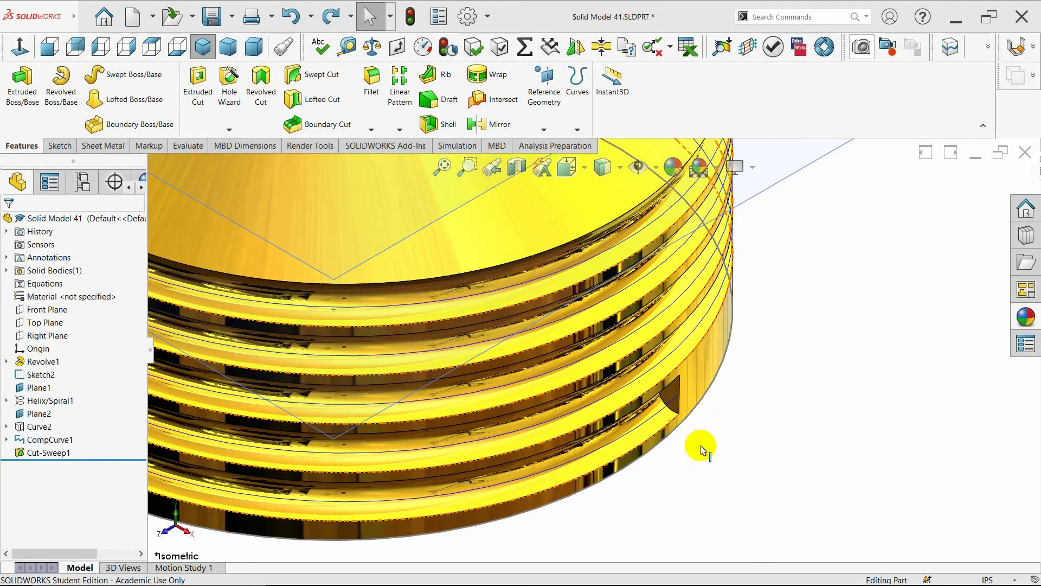
left_click(671, 396)
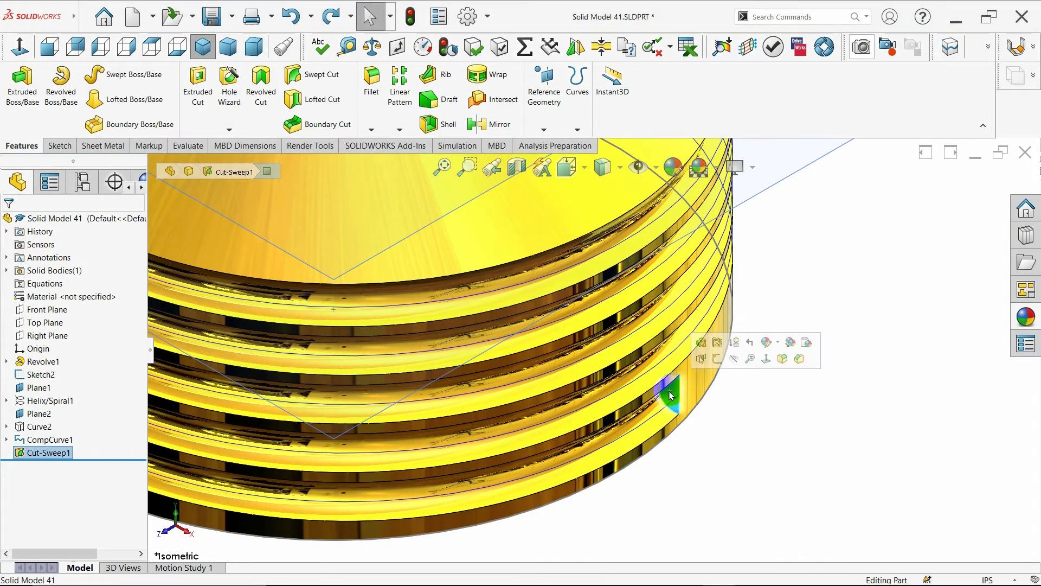
left_click(717, 358)
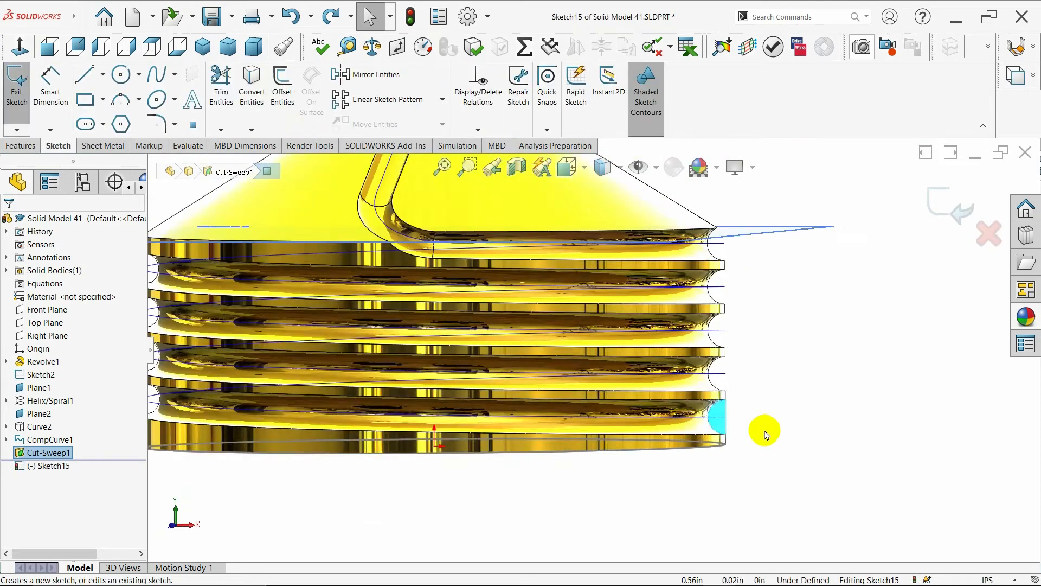
scroll(765, 434, "down", 5)
left_click(592, 371)
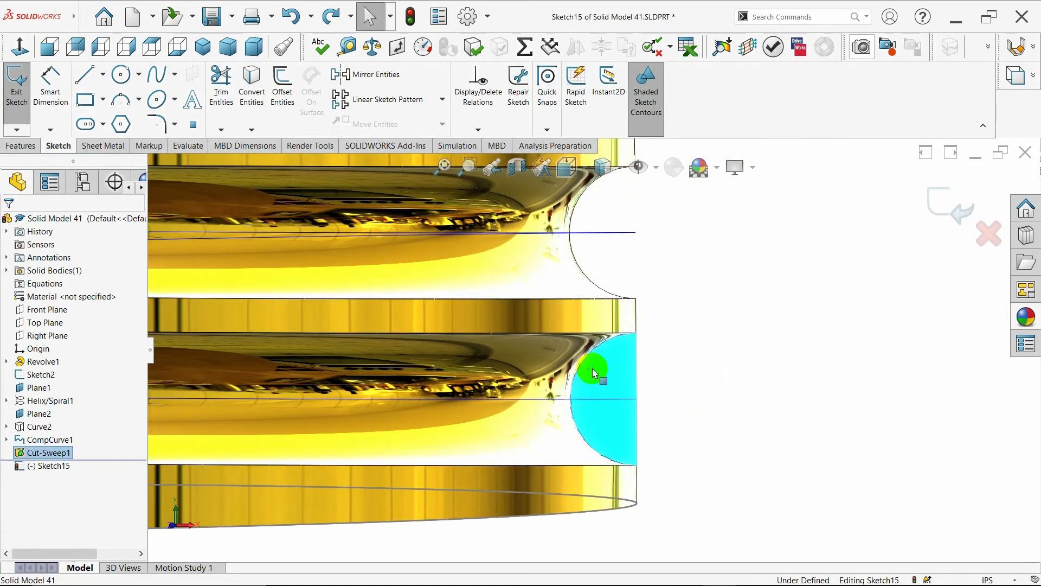
left_click(250, 91)
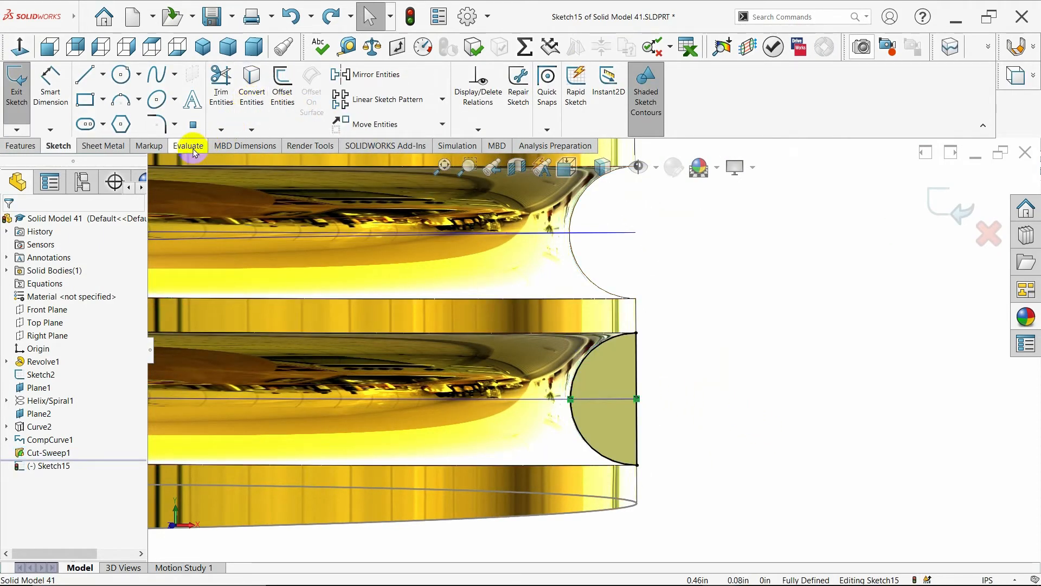
left_click(251, 91)
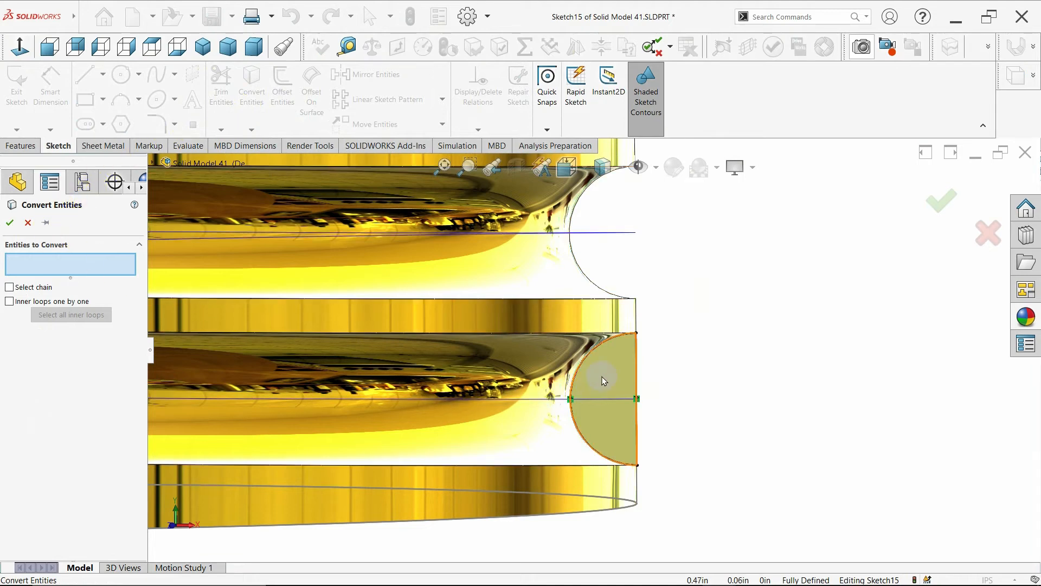
left_click(28, 223)
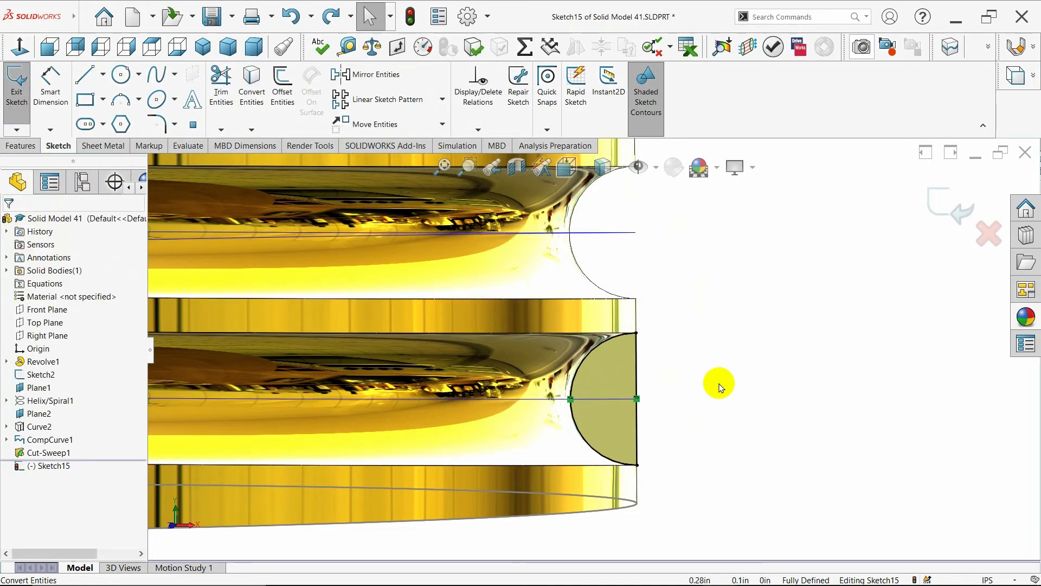
Step: Draw a vertical construction line upward from the upper endpoint of the converted semicircle
mouse_move(712, 383)
middle_mouse_down()
mouse_move(704, 386)
mouse_move(717, 387)
middle_mouse_up()
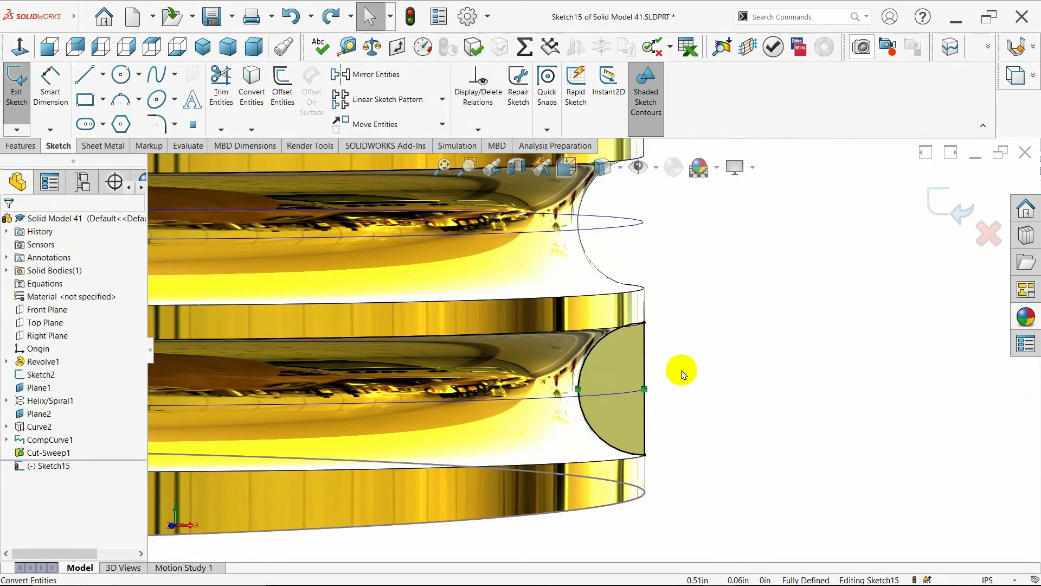
left_click(611, 353)
left_click(705, 349)
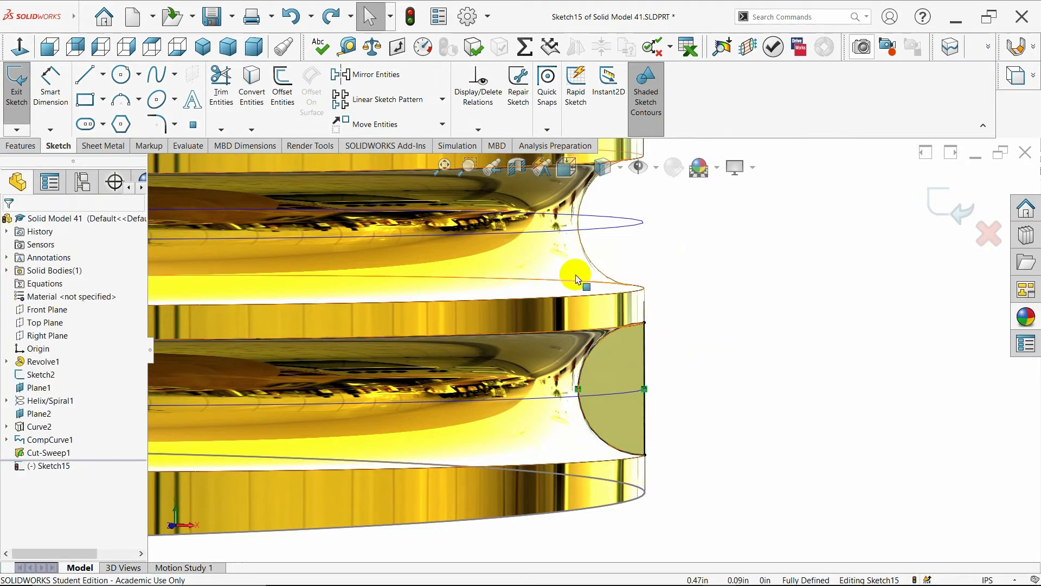
left_click(104, 76)
left_click(113, 107)
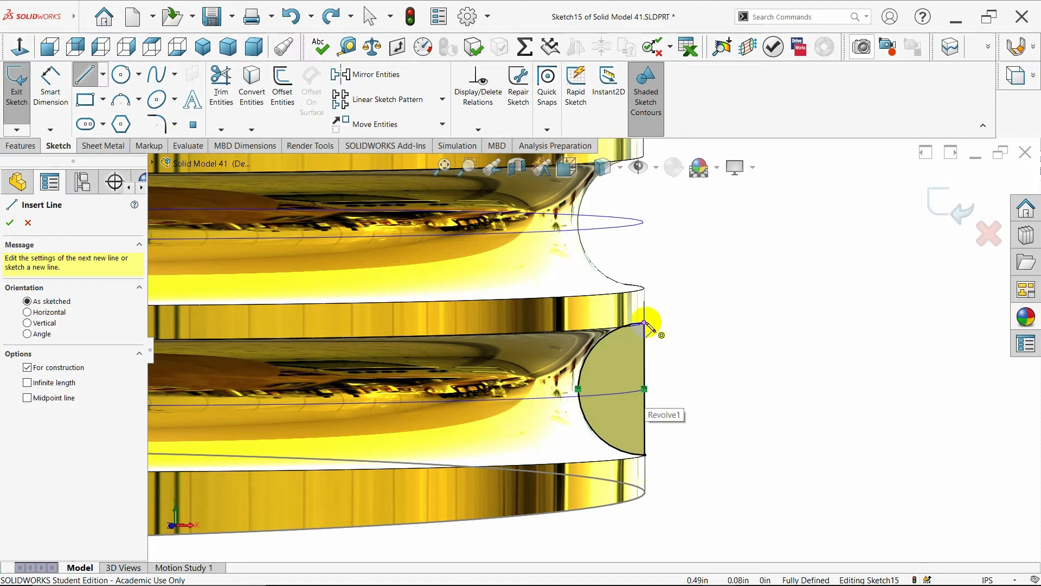
left_click(645, 323)
left_click(644, 237)
key("Escape")
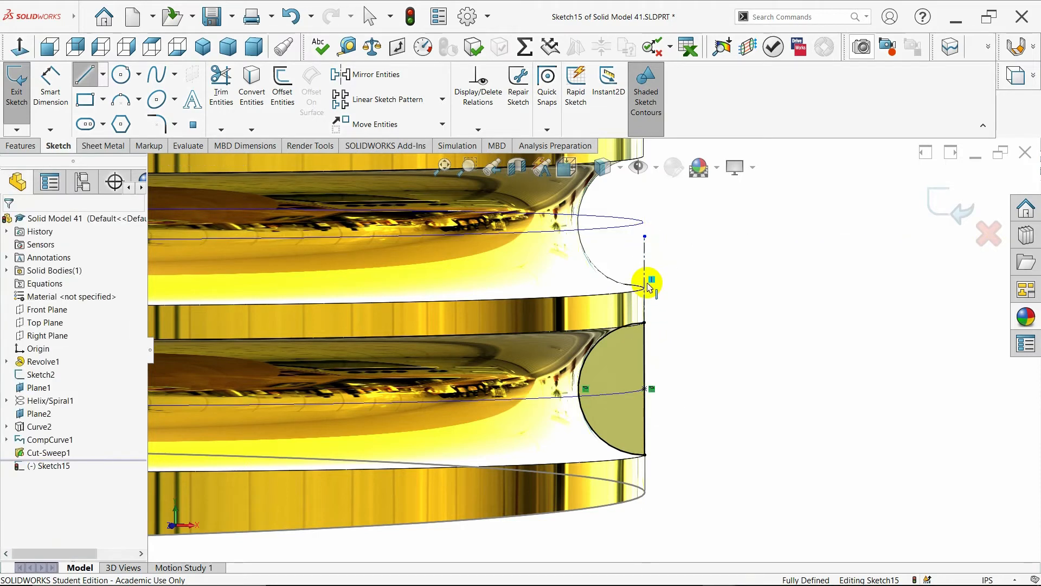
Step: Mirror the converted arc and straight edge about the vertical construction line to complete the circle
left_click(376, 74)
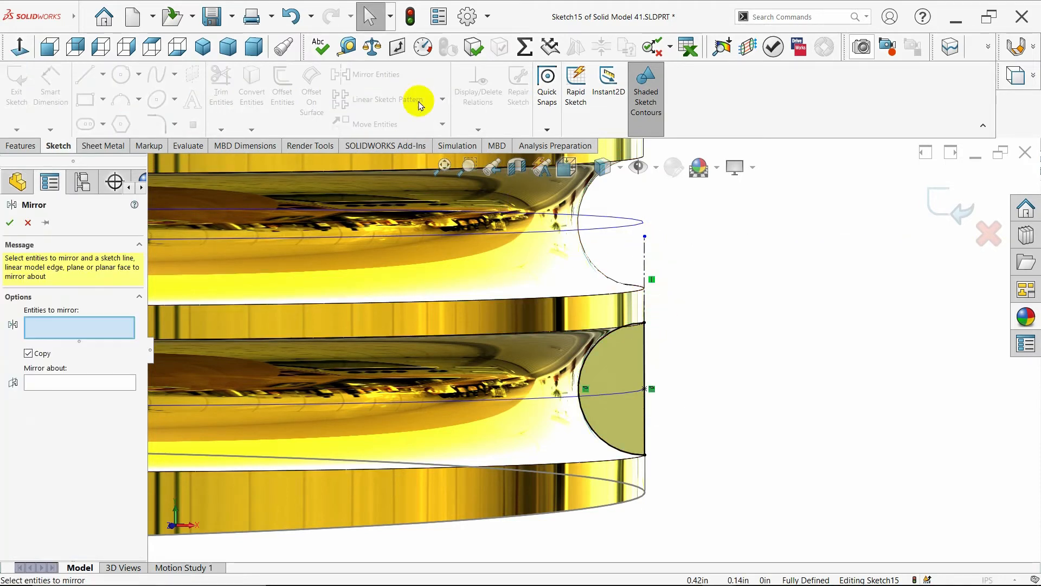
left_click(587, 365)
left_click(649, 368)
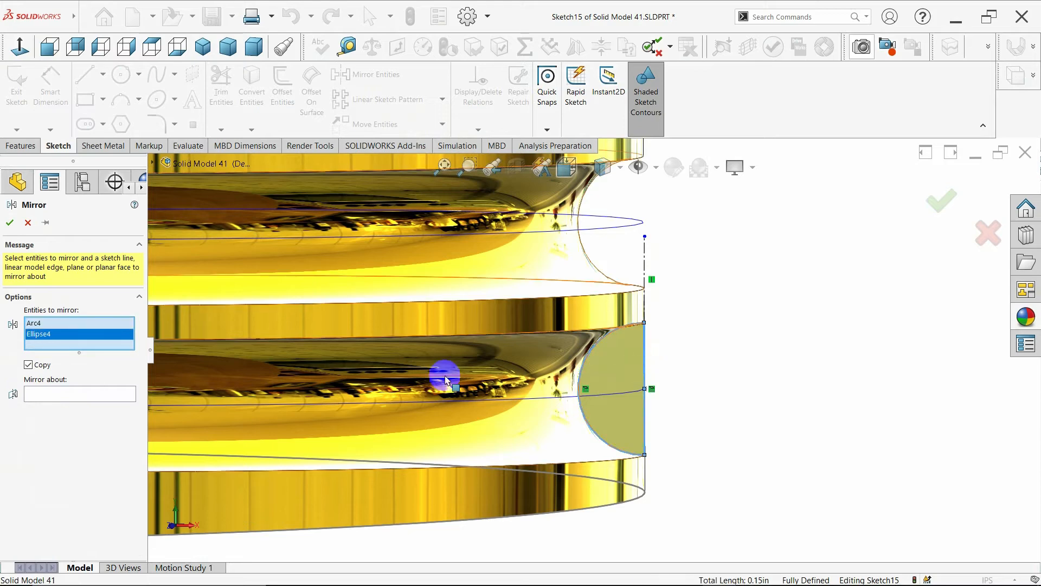
left_click(116, 393)
left_click(646, 259)
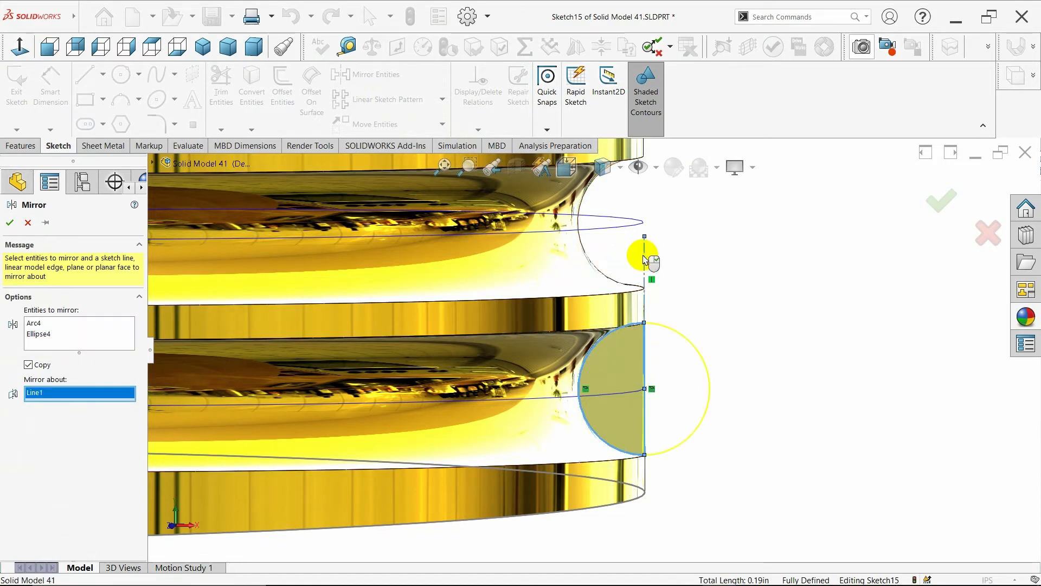
left_click(10, 223)
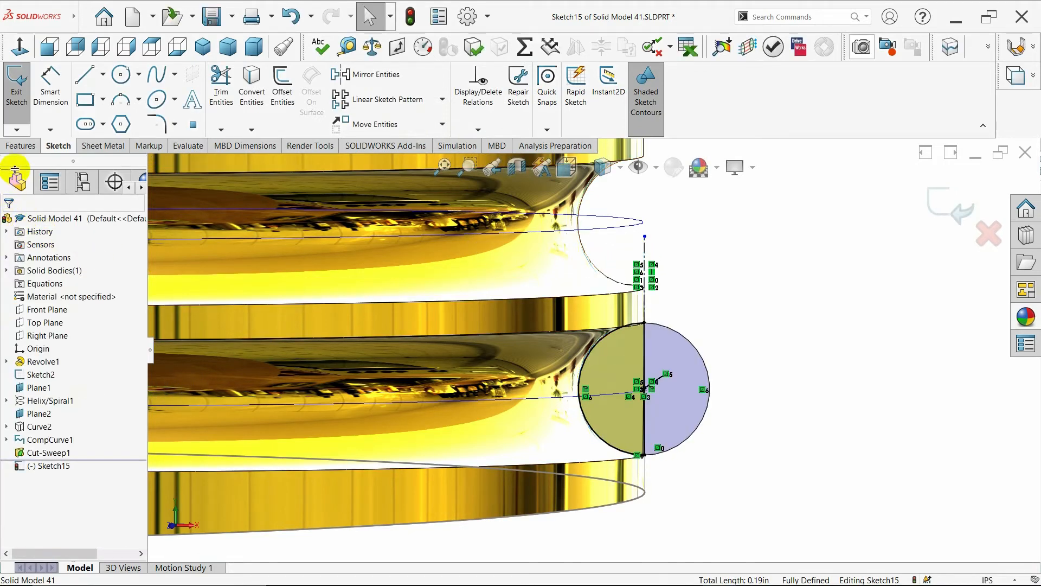
Step: Try to extrude-cut both semicircular regions of the circle sketch with the Through All end condition
left_click(24, 141)
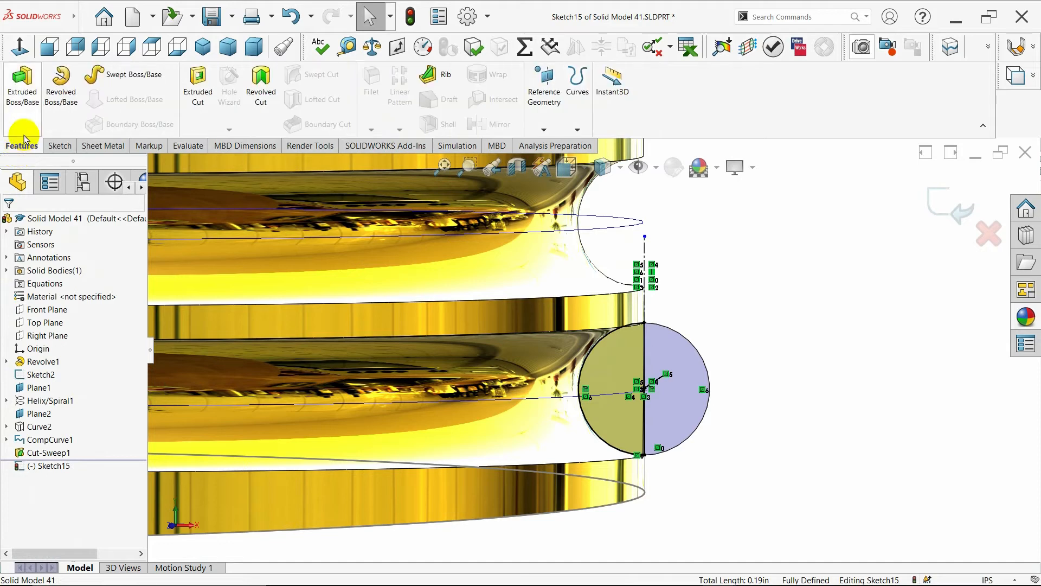
left_click(198, 90)
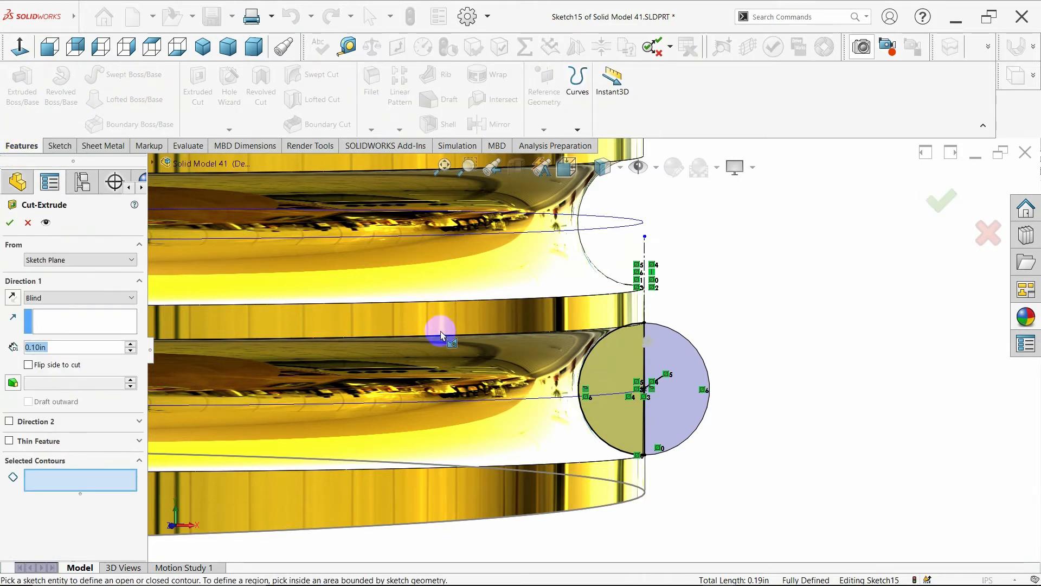
scroll(449, 338, "up", 2)
middle_click_drag(608, 388, 553, 395)
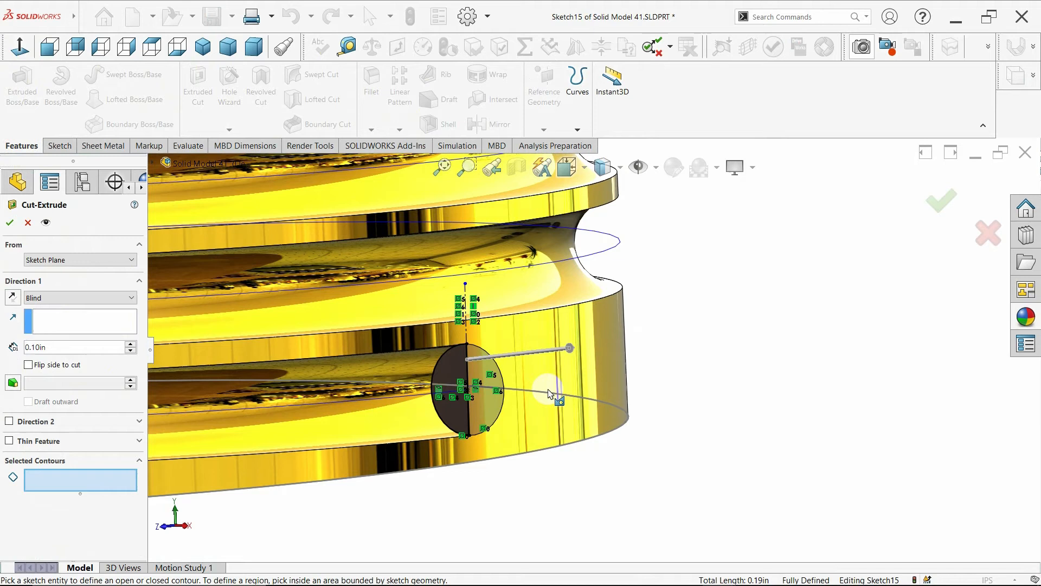
left_click(483, 381)
left_click(454, 370)
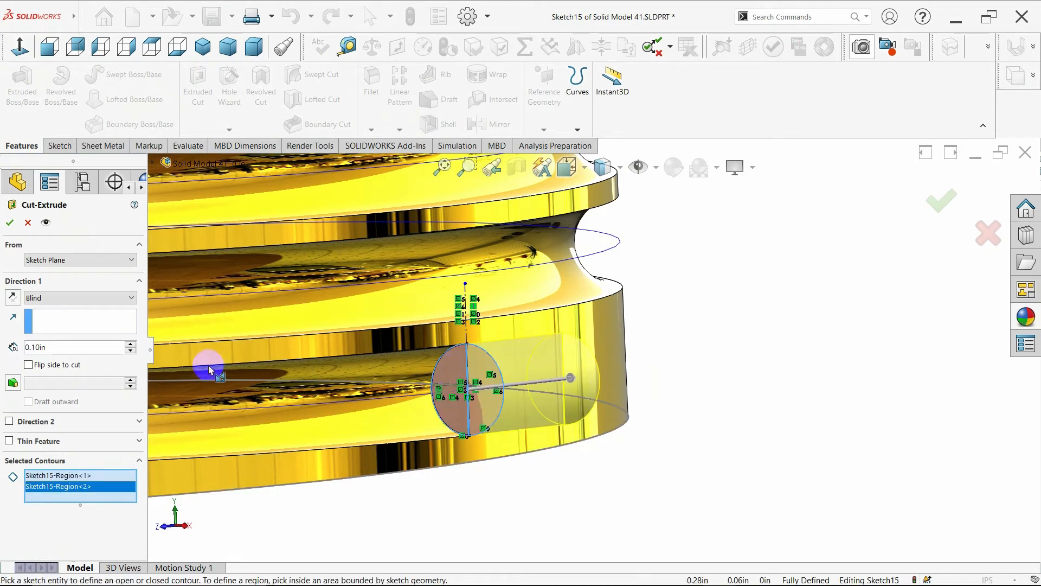
left_click(69, 298)
left_click(70, 312)
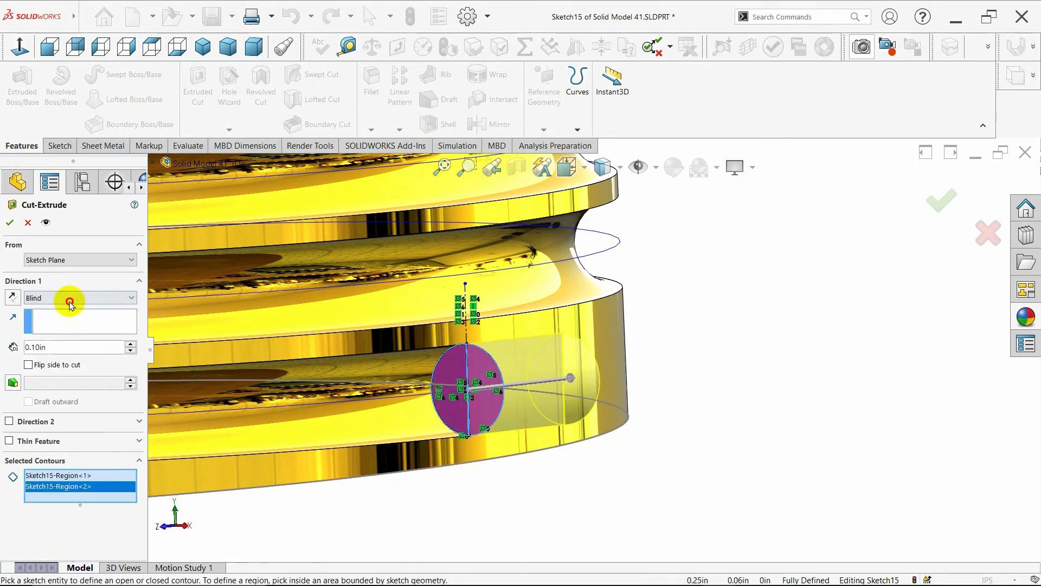
left_click(70, 298)
left_click(70, 318)
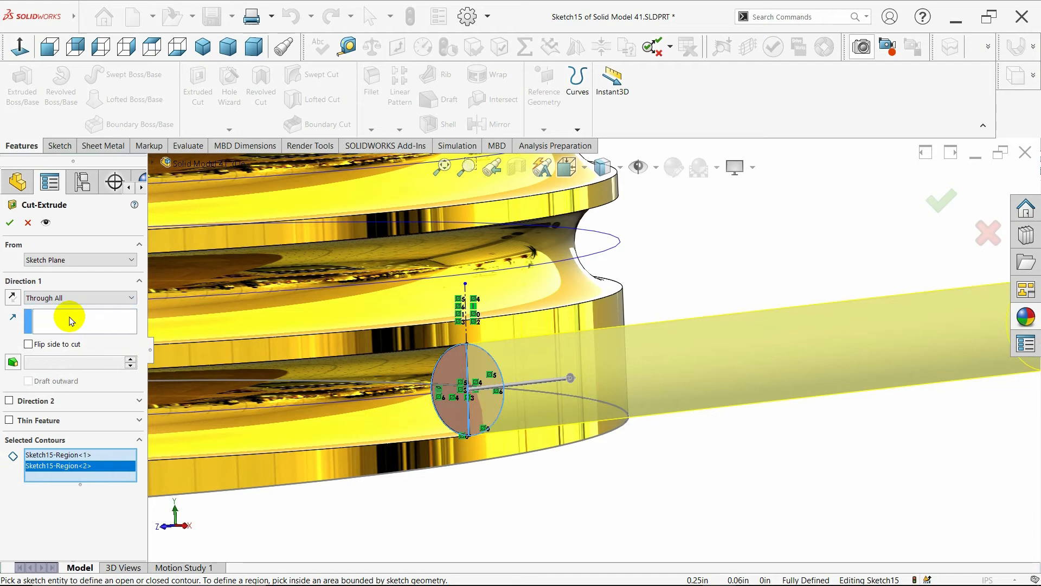
left_click(10, 223)
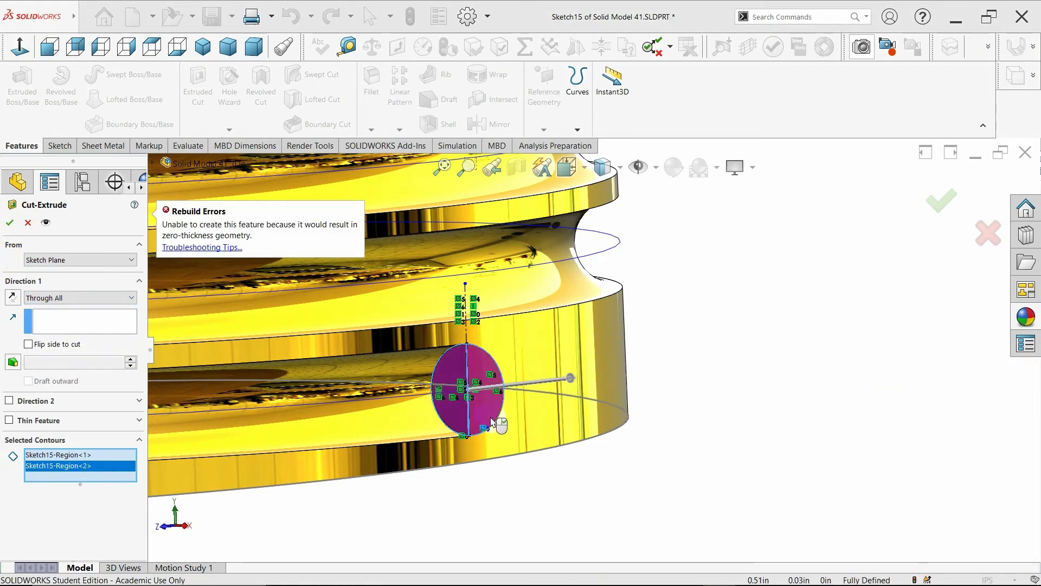
Step: Add a third sketch region to the selected contours, try the Through All cut again, and cancel the command
middle_click_drag(490, 422, 527, 401)
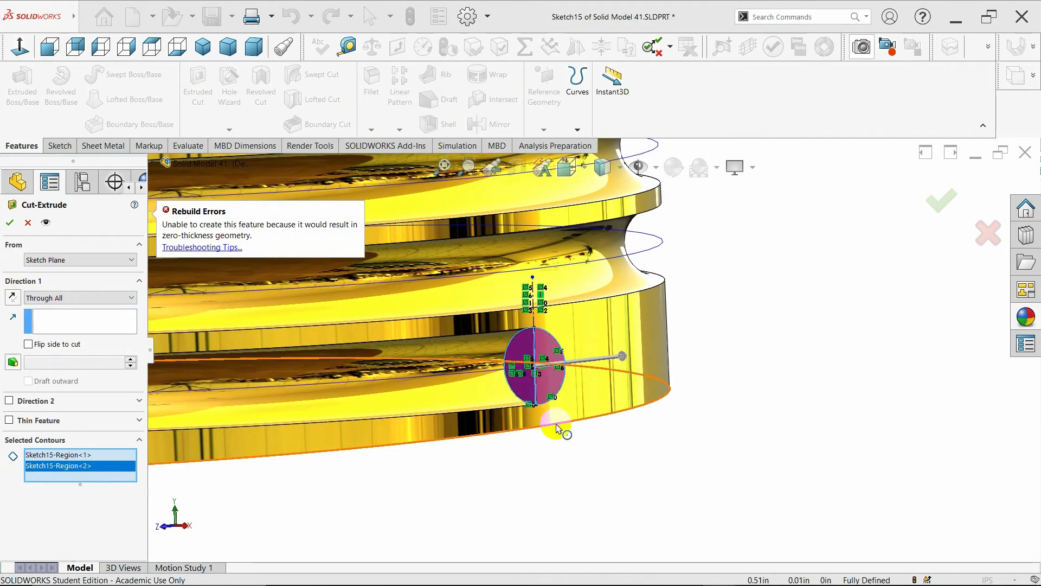
scroll(559, 427, "down", 3)
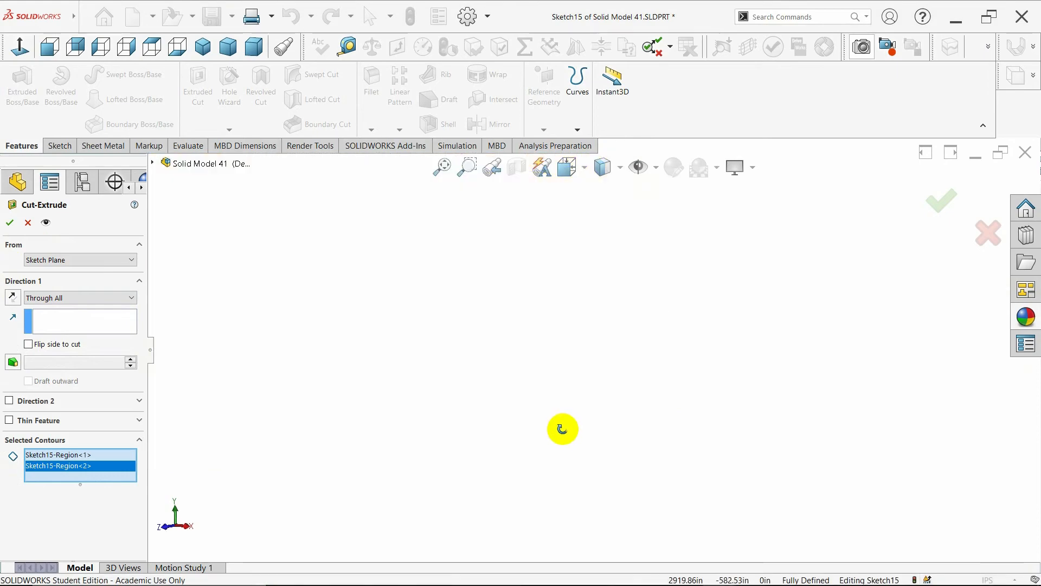
left_click(203, 46)
scroll(690, 406, "down", 6)
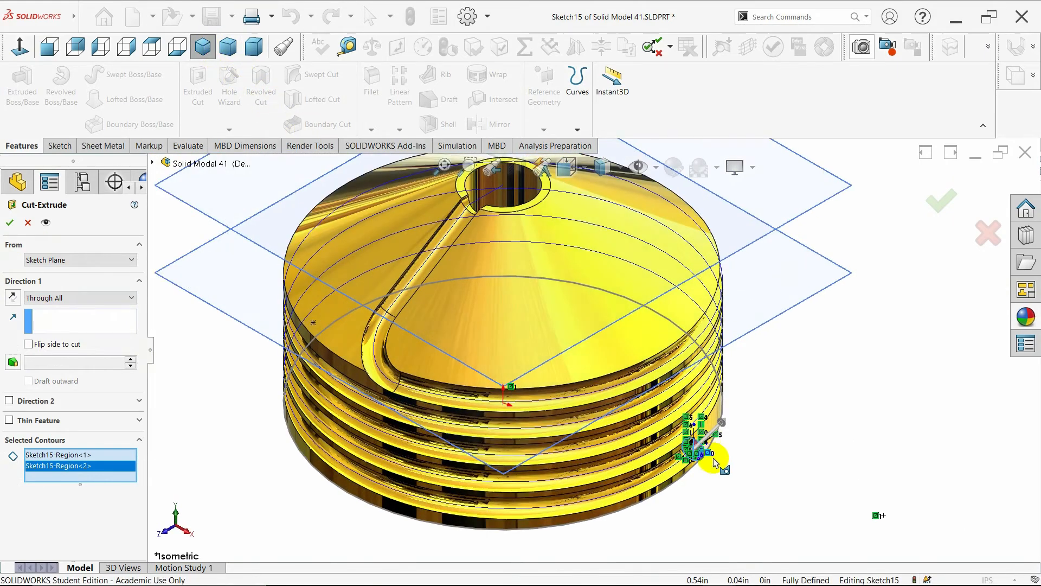
mouse_move(618, 384)
middle_mouse_down()
mouse_move(644, 330)
mouse_move(616, 403)
middle_mouse_up()
left_click(643, 330)
scroll(638, 357, "up", 3)
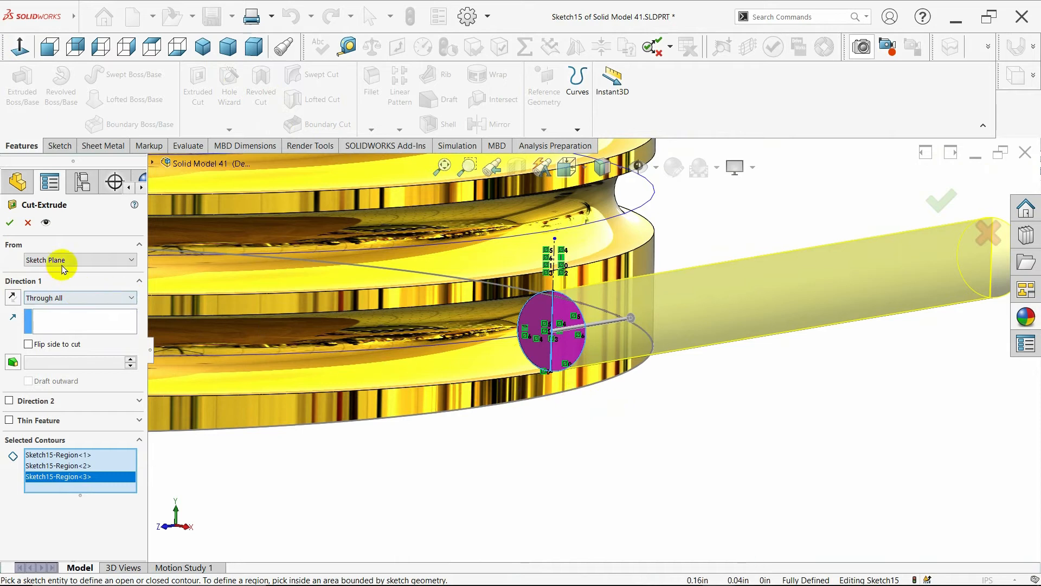
left_click(10, 223)
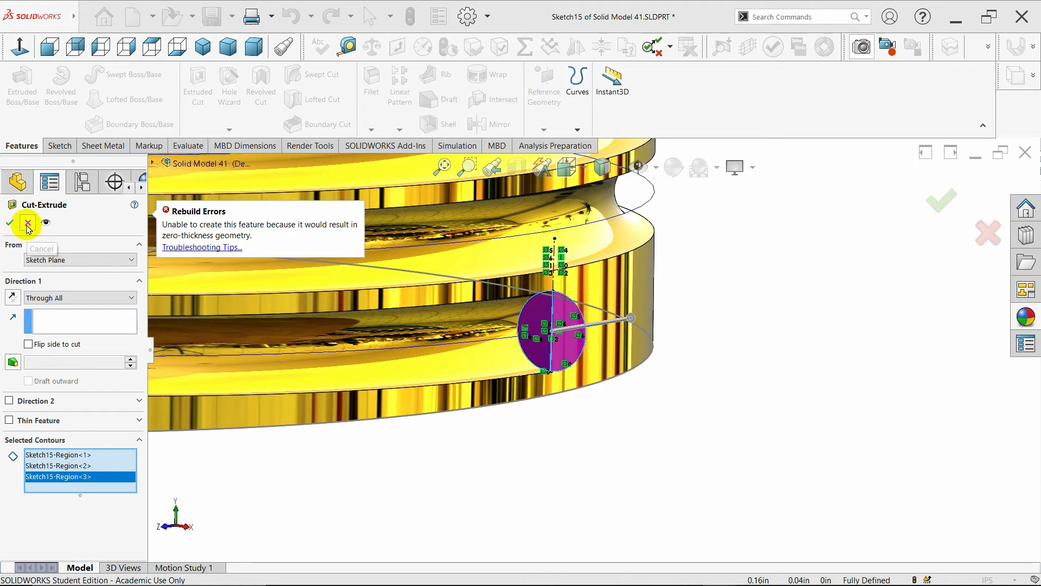
left_click(27, 223)
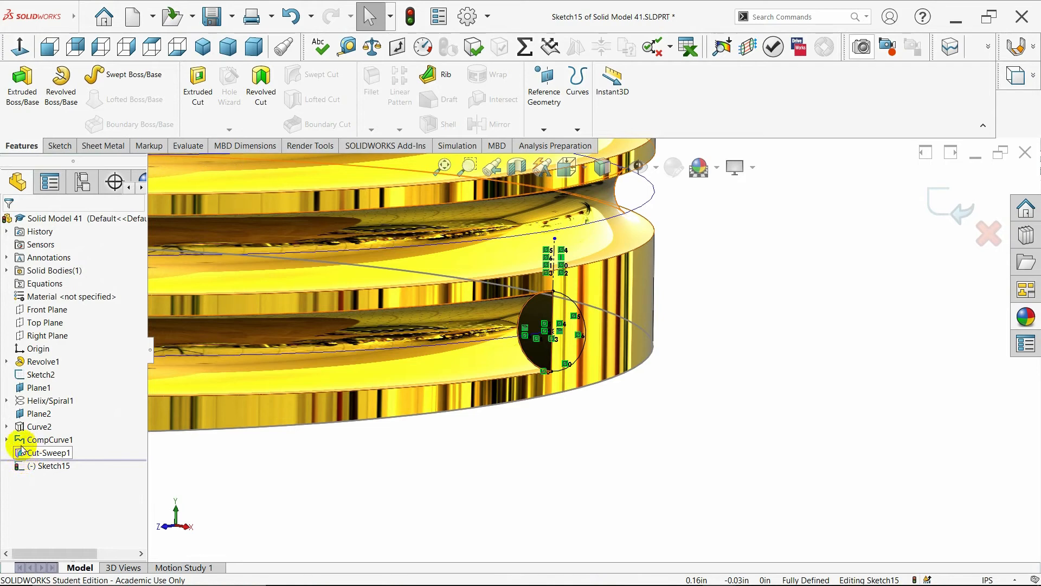
Step: Close and reopen the circle sketch on the groove's end face, and trim away the vertical line dividing the circle
left_click(928, 208)
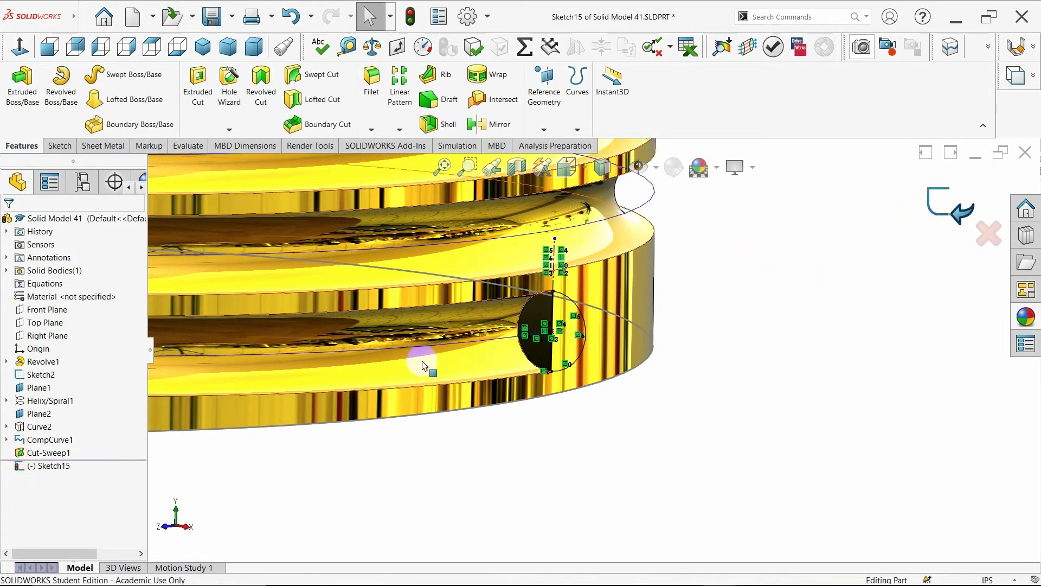
left_click(35, 467)
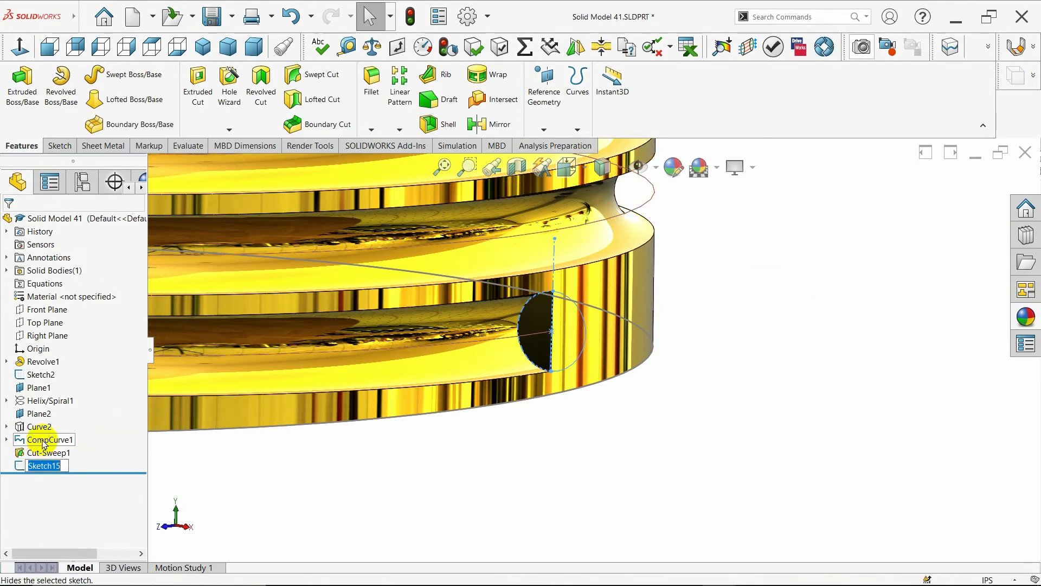
left_click(20, 464)
left_click(21, 431)
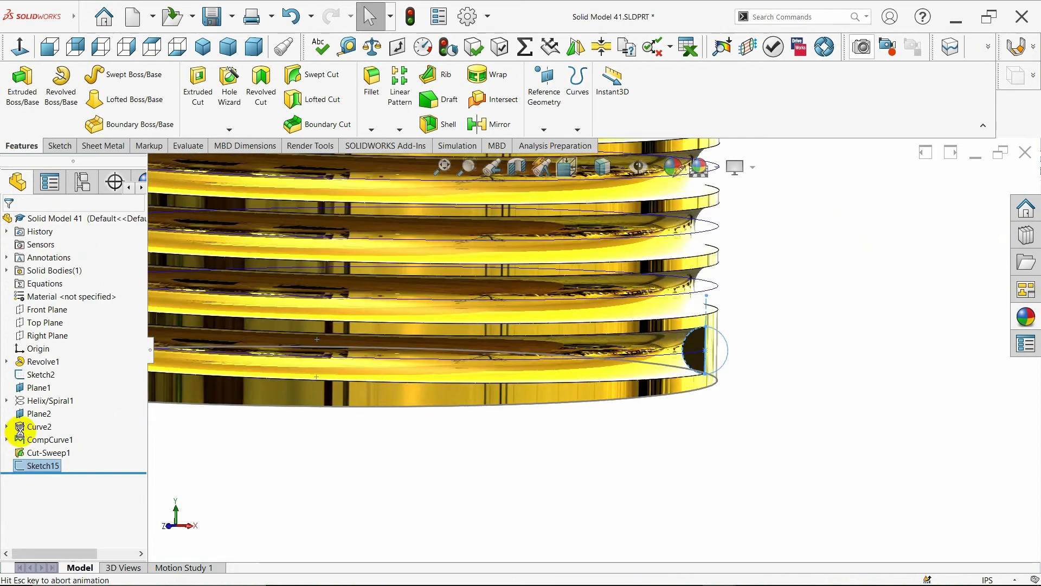
scroll(774, 428, "down", 10)
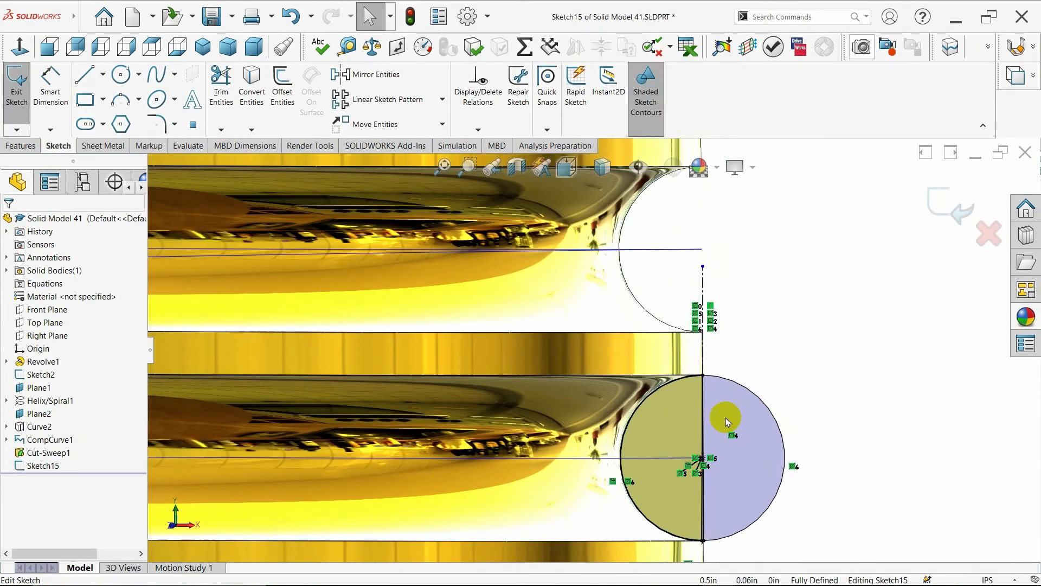
left_click(219, 89)
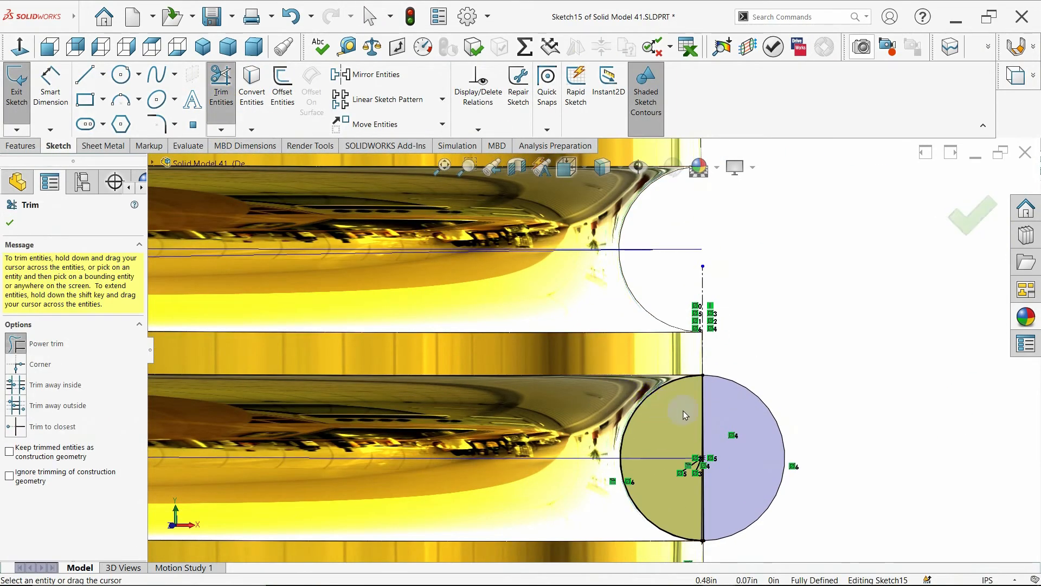
mouse_move(683, 411)
left_mouse_down()
mouse_move(709, 411)
mouse_move(717, 425)
left_mouse_up()
scroll(715, 477, "up", 2)
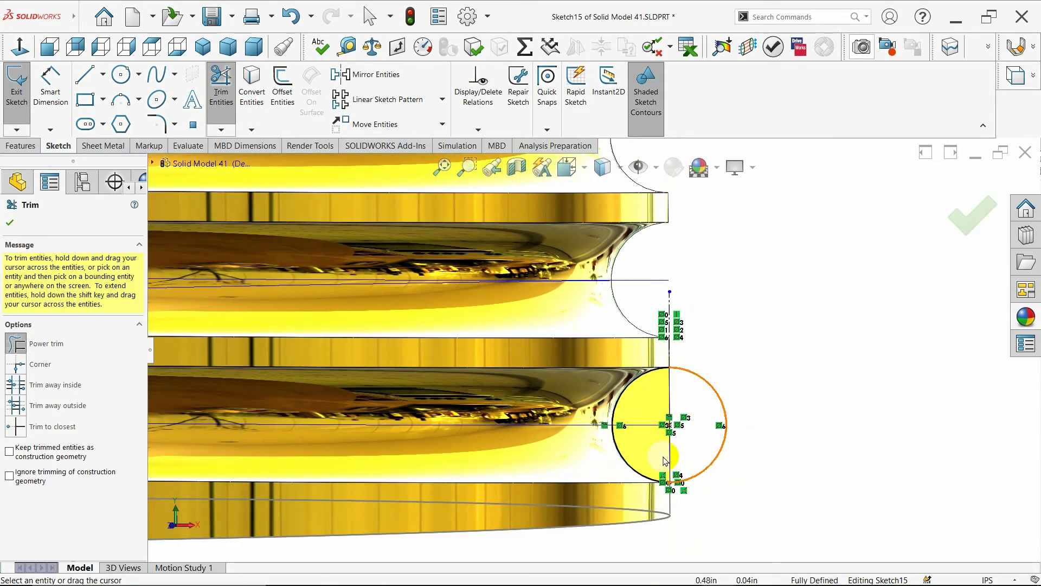
left_click(10, 223)
left_click(22, 145)
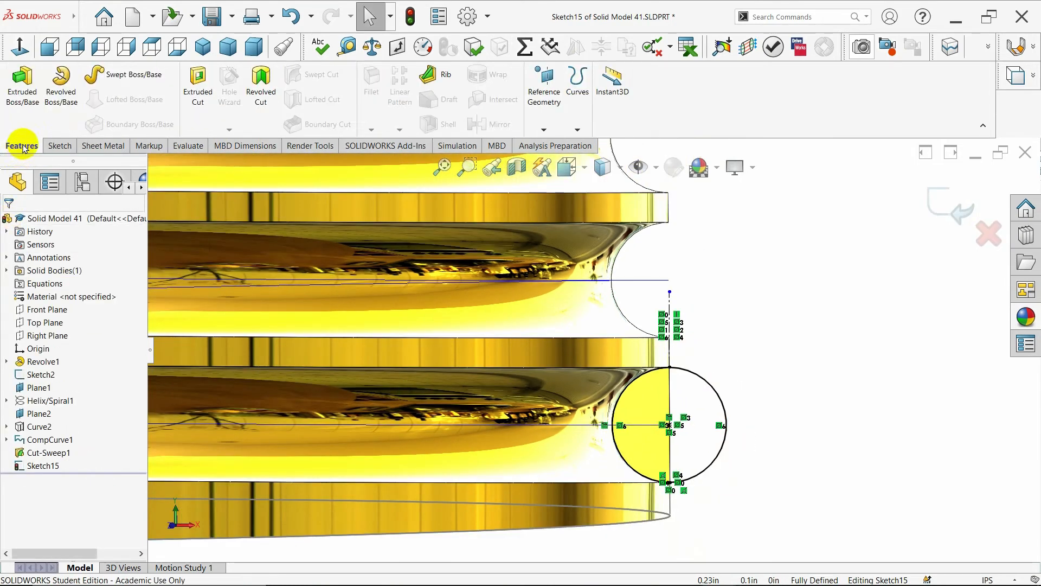
Step: Extrude-cut both semicircular regions of the circle sketch on the groove's end face with the Through All end condition
left_click(198, 86)
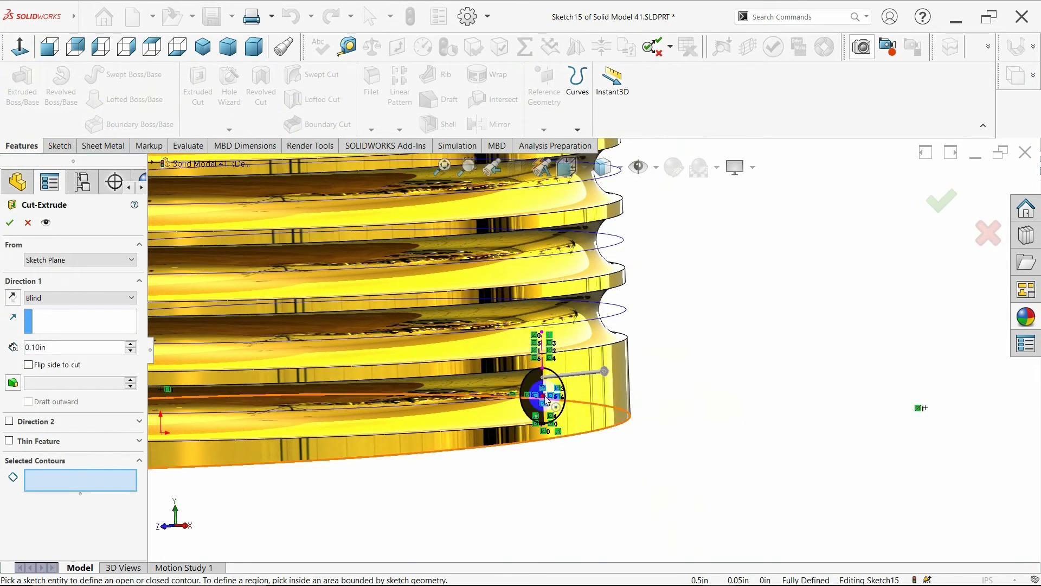
left_click(550, 399)
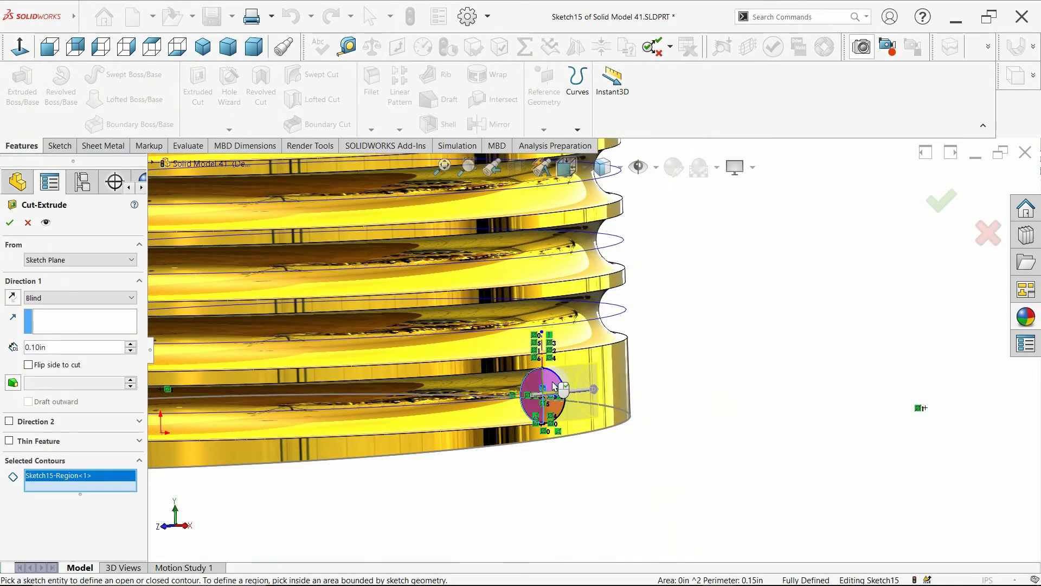
left_click(553, 395)
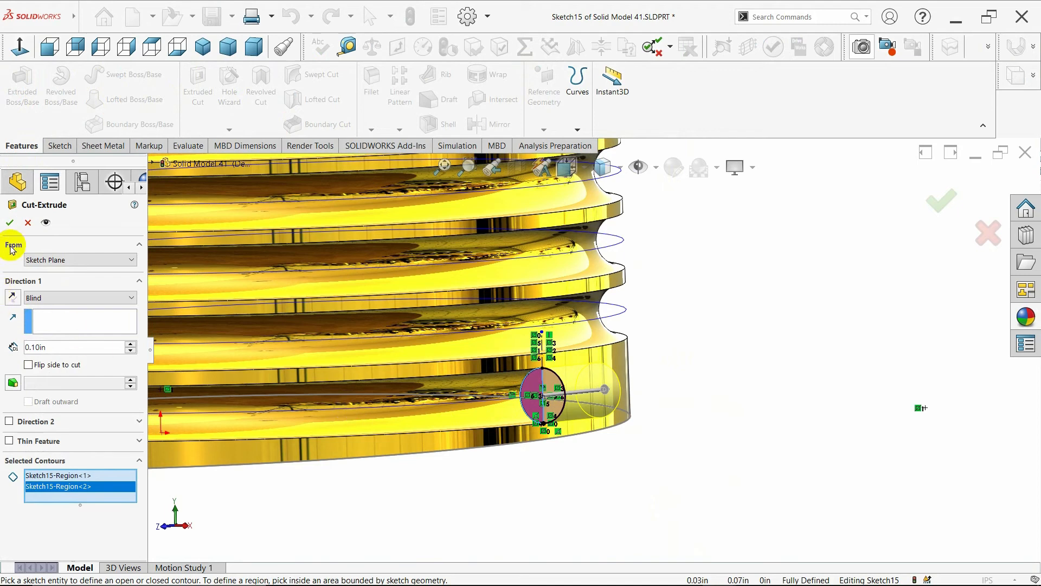
left_click(69, 297)
left_click(72, 306)
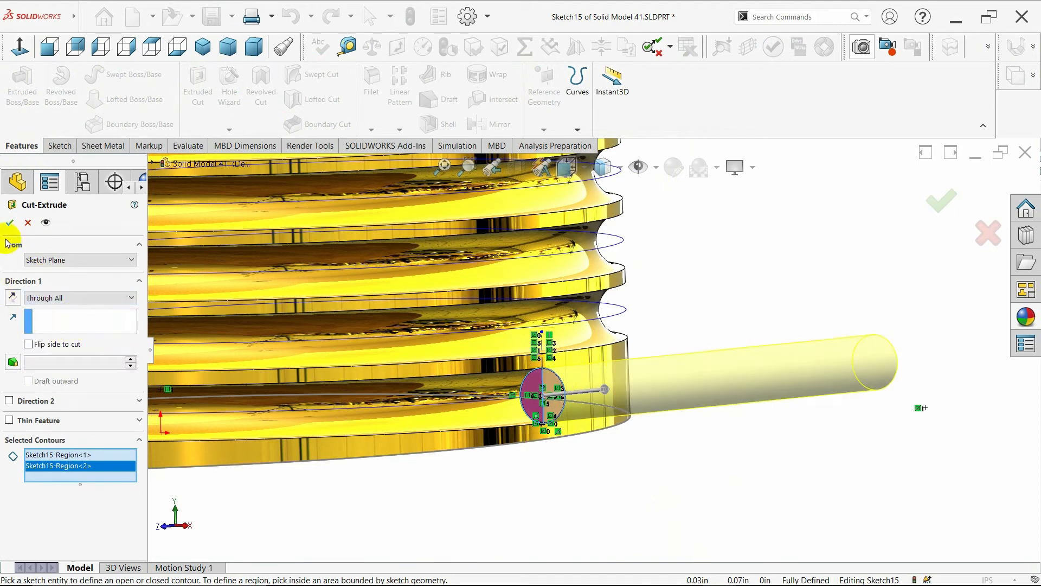
left_click(10, 222)
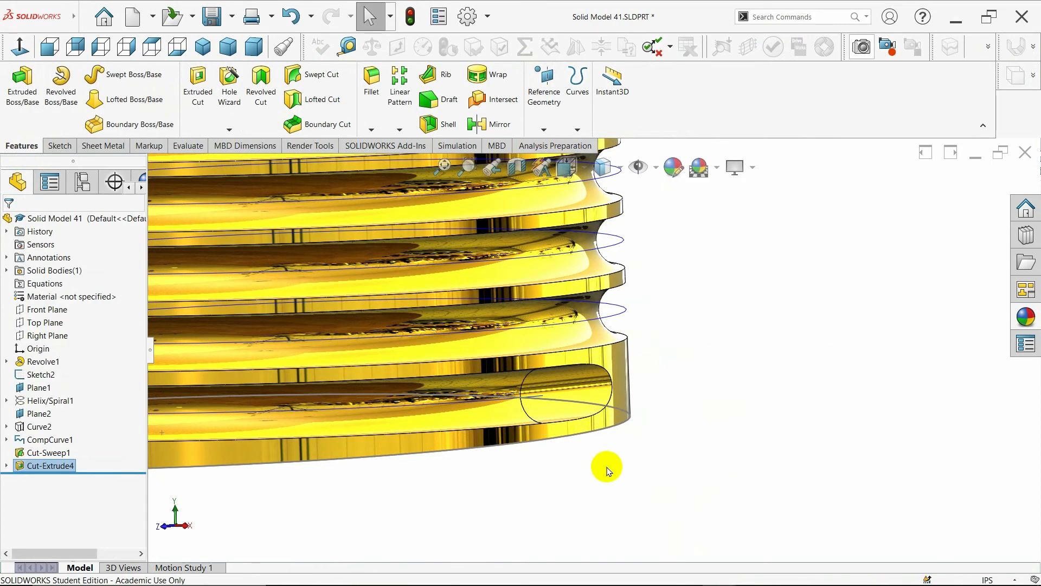
Step: Hide the two reference planes, Plane1 and Plane2, with the part in isometric orientation
middle_click_drag(607, 470, 582, 422)
middle_click_drag(631, 447, 412, 206)
left_click(202, 48)
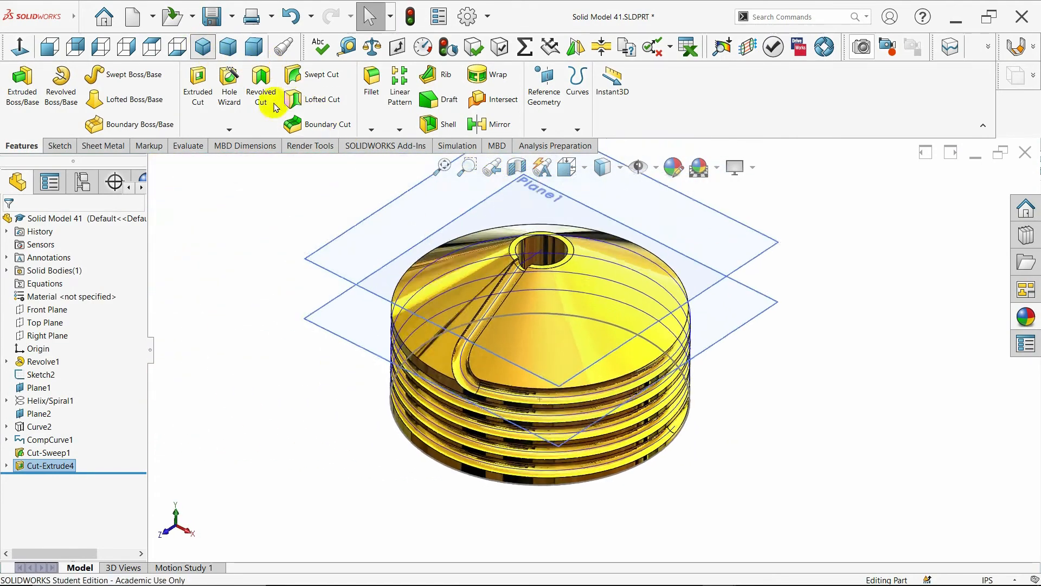
scroll(574, 312, "down", 3)
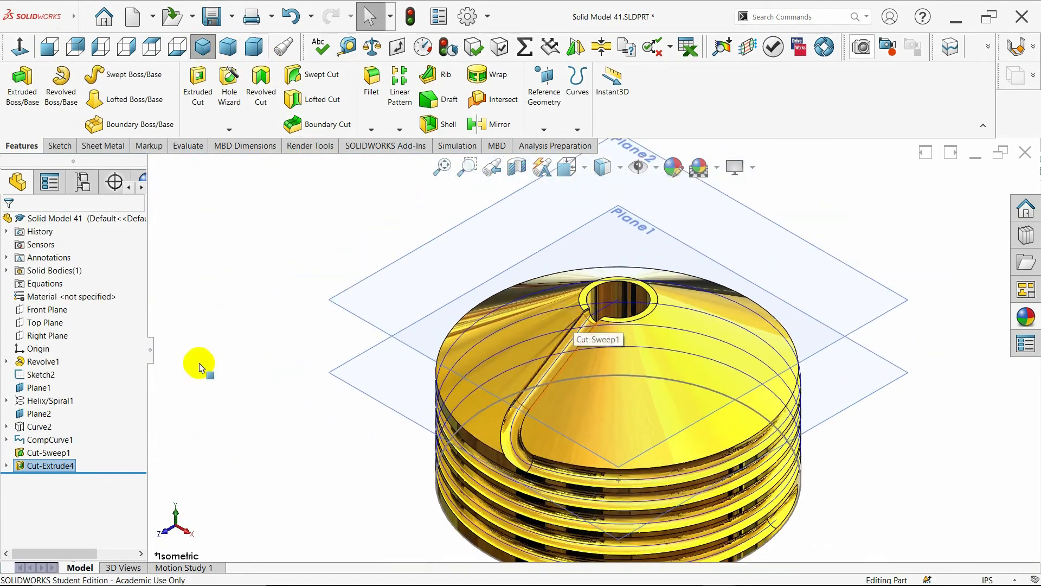
left_click(35, 415)
left_click(38, 389)
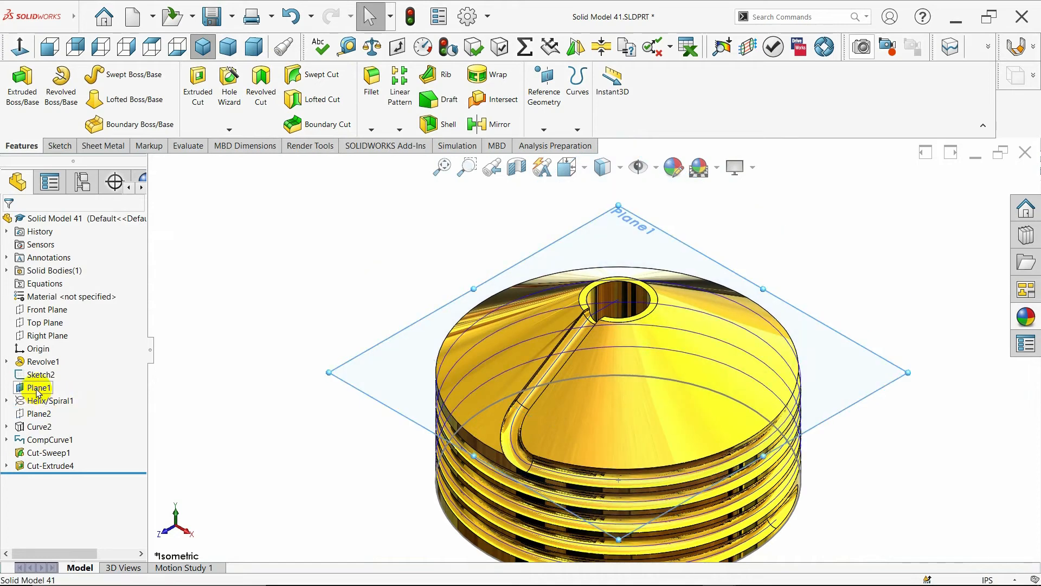
key("Escape")
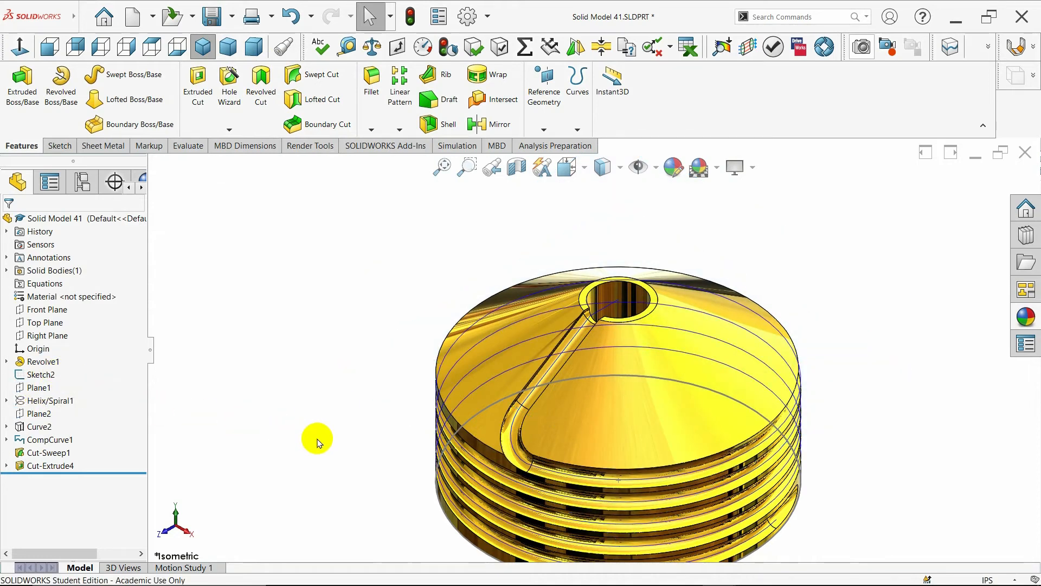
Step: Hide the Helix/Spiral1 curve and the Sketch2 circle, and expand the Revolve1 feature to list its sketch
left_click(44, 402)
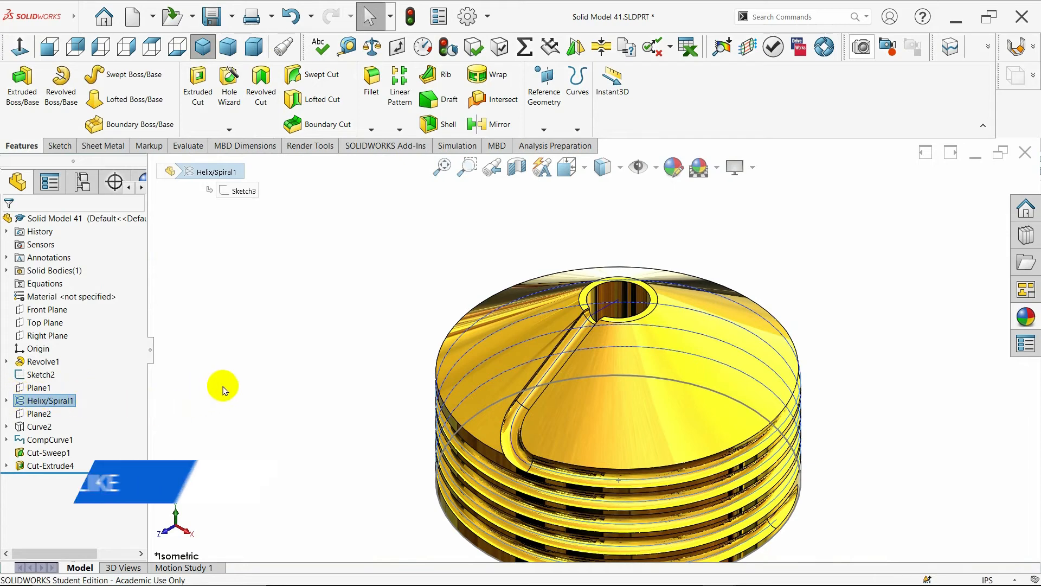
left_click(33, 400)
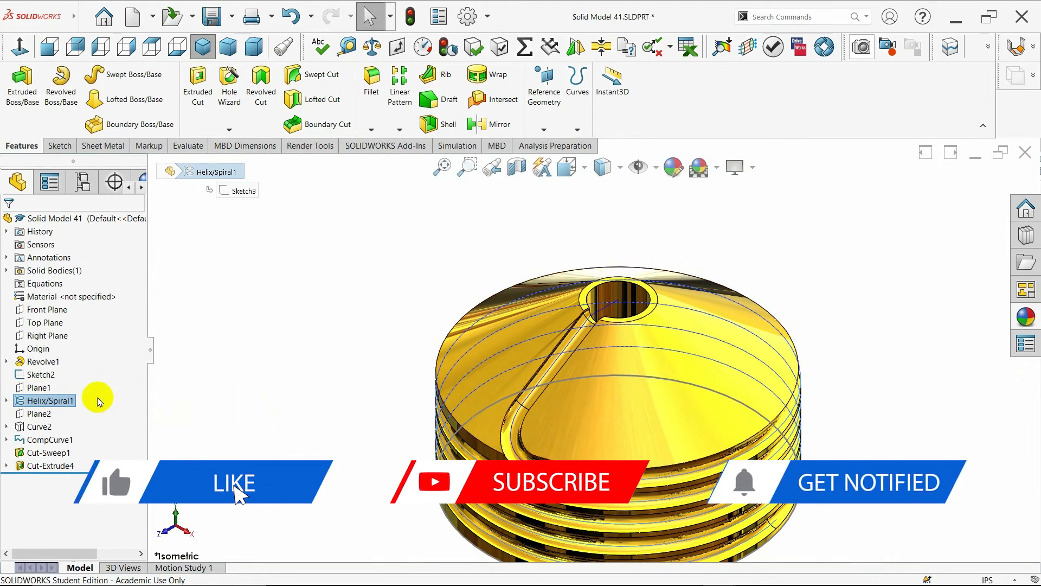
left_click(51, 400)
left_click(230, 399)
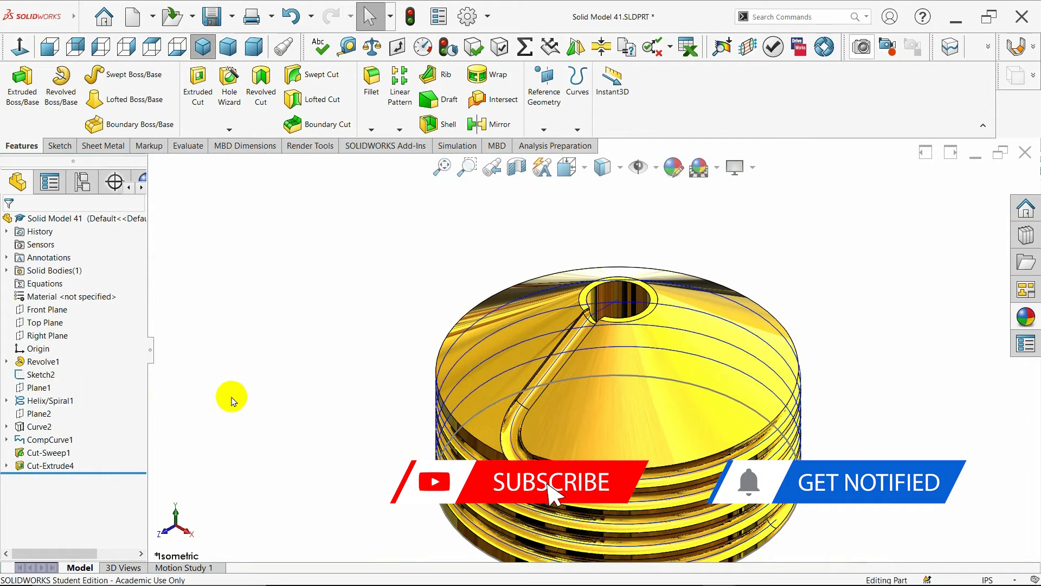
left_click(51, 400)
left_click(61, 395)
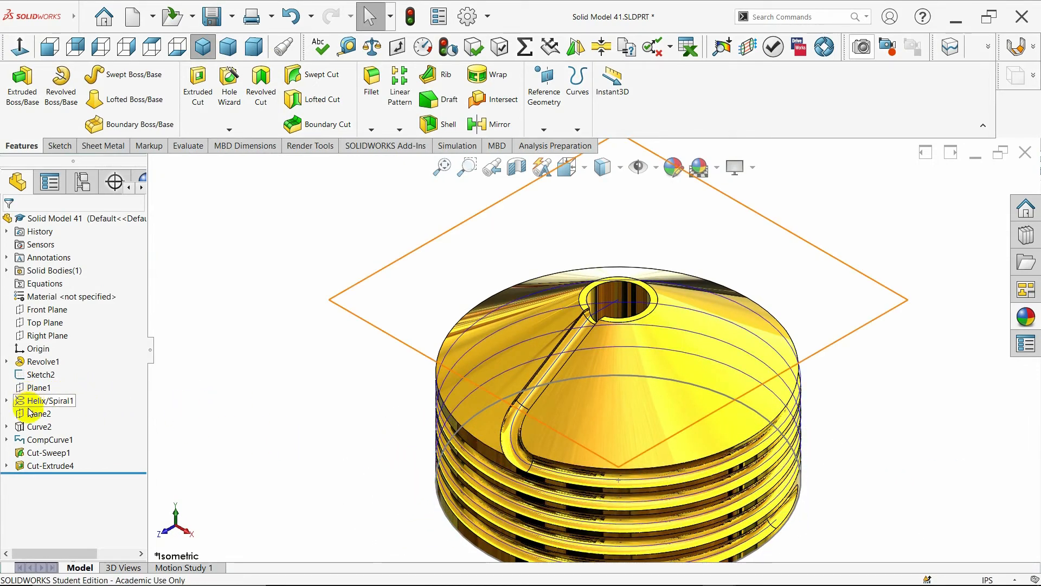
left_click(206, 426)
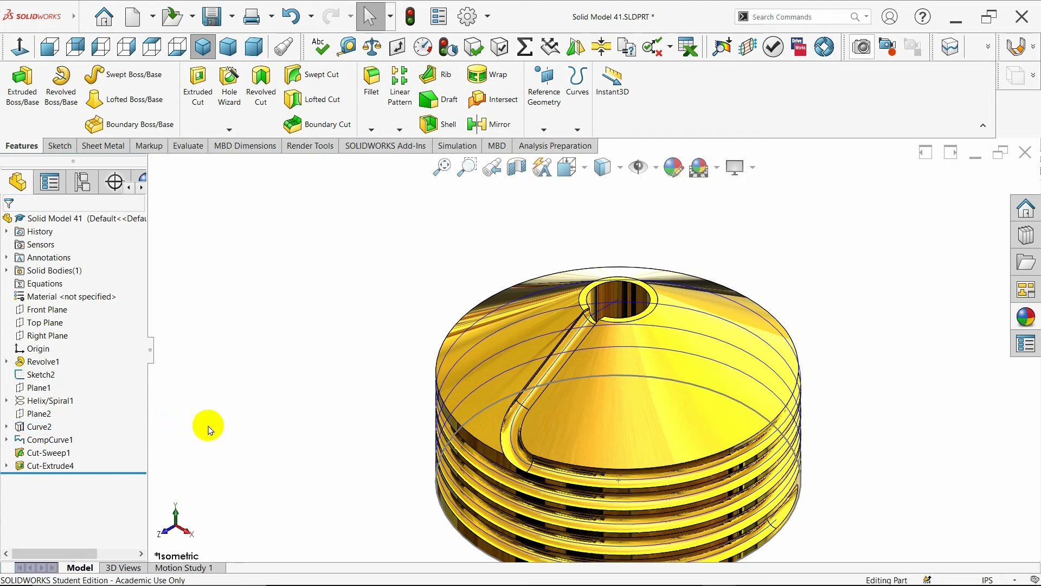
left_click(7, 361)
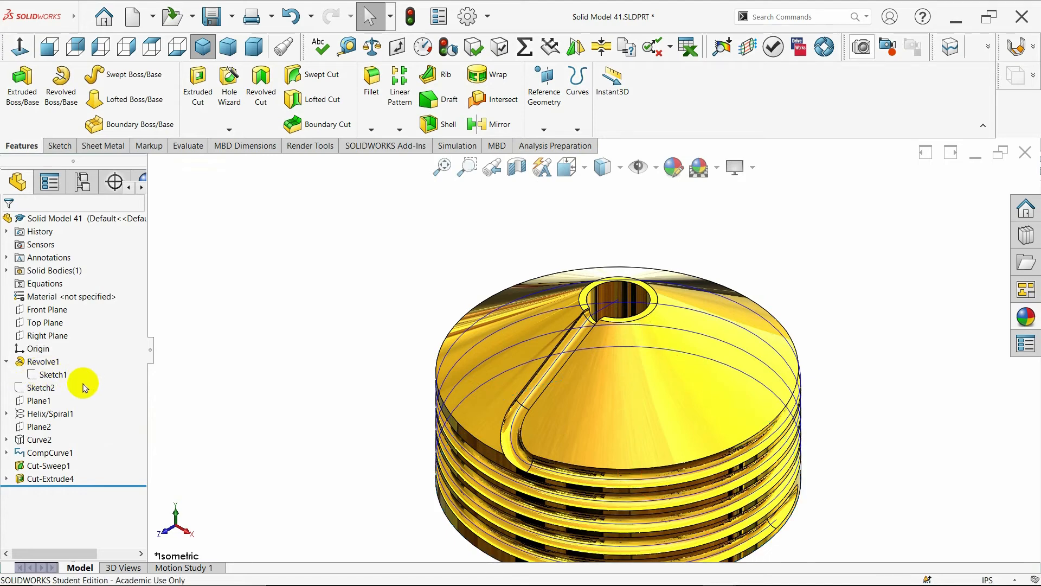
Step: Expand the Helix/Spiral1 feature and show its base circle sketch, Sketch3
left_click(46, 413)
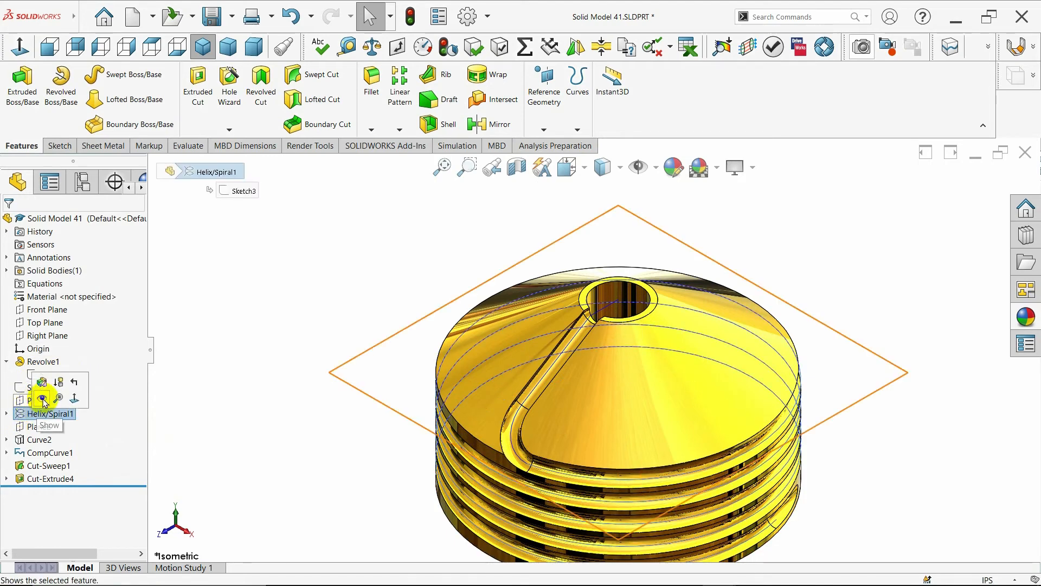
left_click(6, 413)
left_click(52, 427)
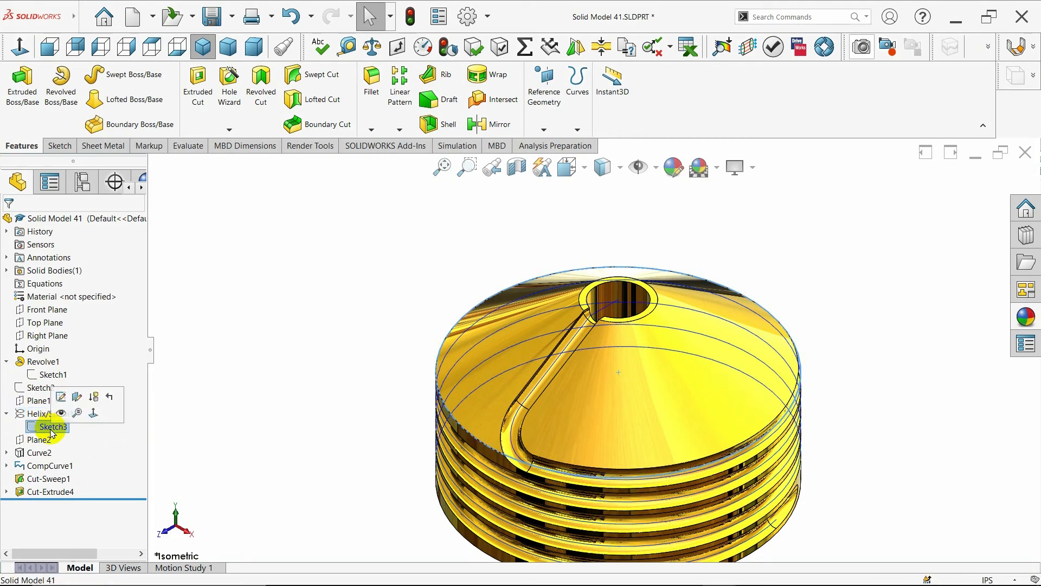
left_click(62, 413)
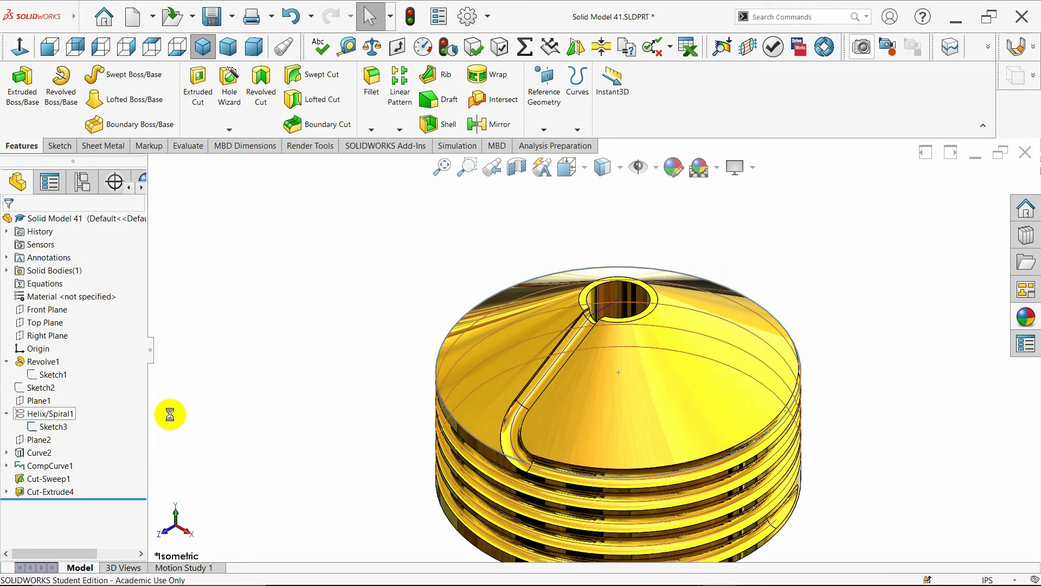
Step: Hide the composite curve CompCurve1 running around the grooved body
middle_click_drag(291, 430, 504, 414)
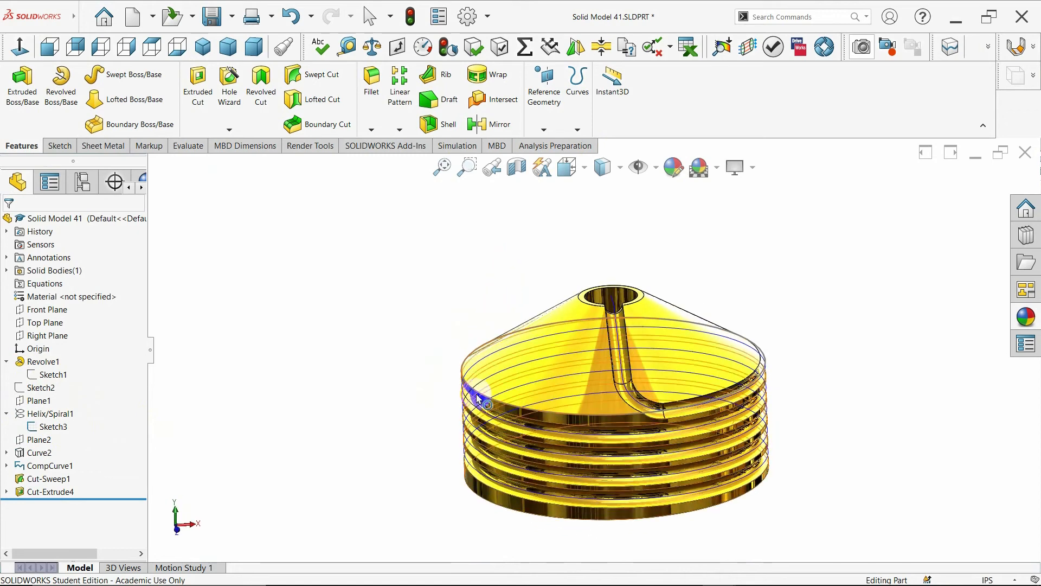
left_click(511, 421)
left_click(406, 369)
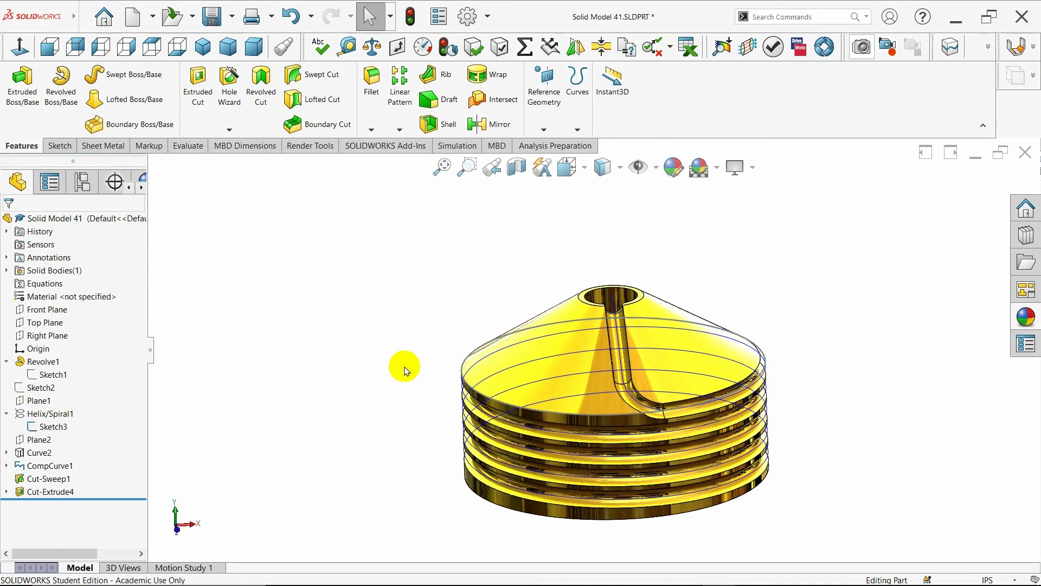
left_click(473, 369)
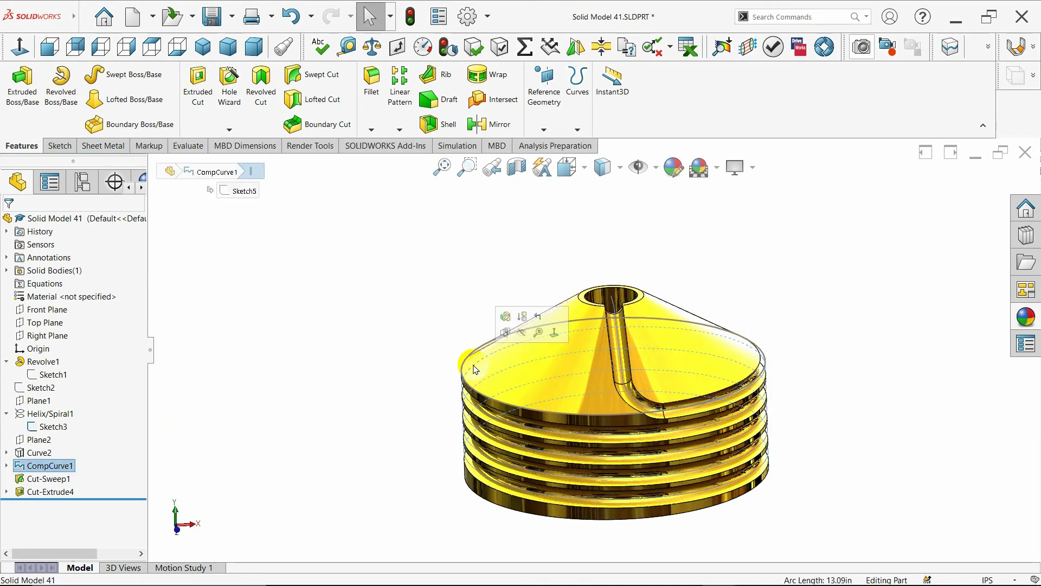
left_click(523, 333)
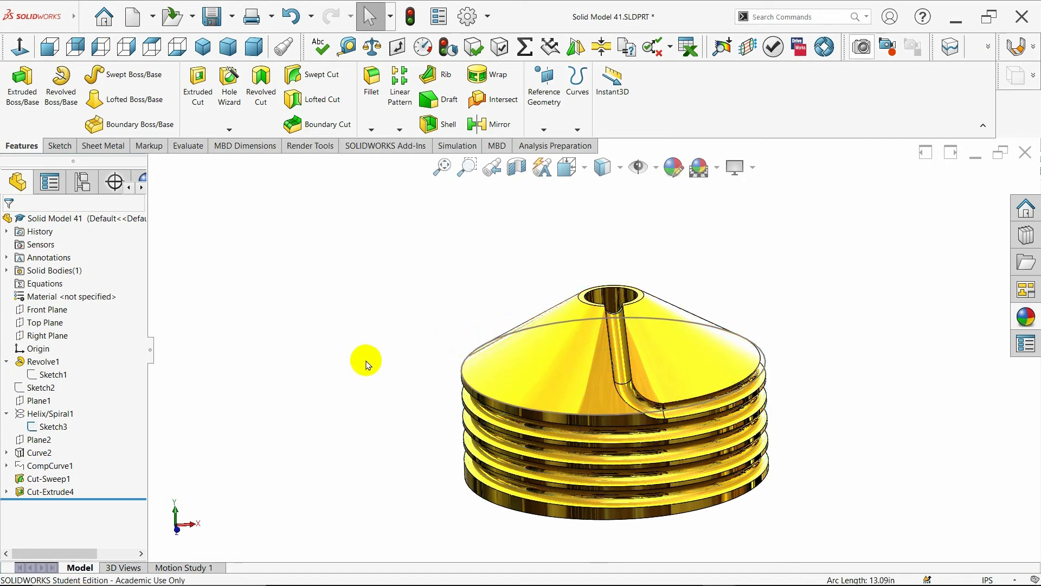
Step: Hide Sketch3, the base circle around the rim of the cone
middle_click_drag(366, 362, 429, 360)
left_click(472, 362)
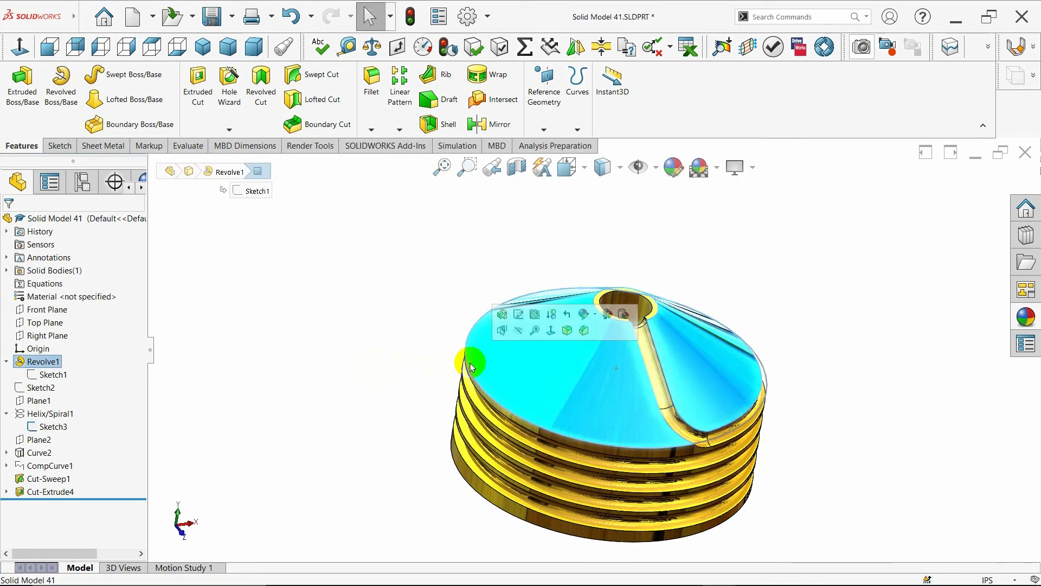
left_click(442, 355)
left_click(467, 360)
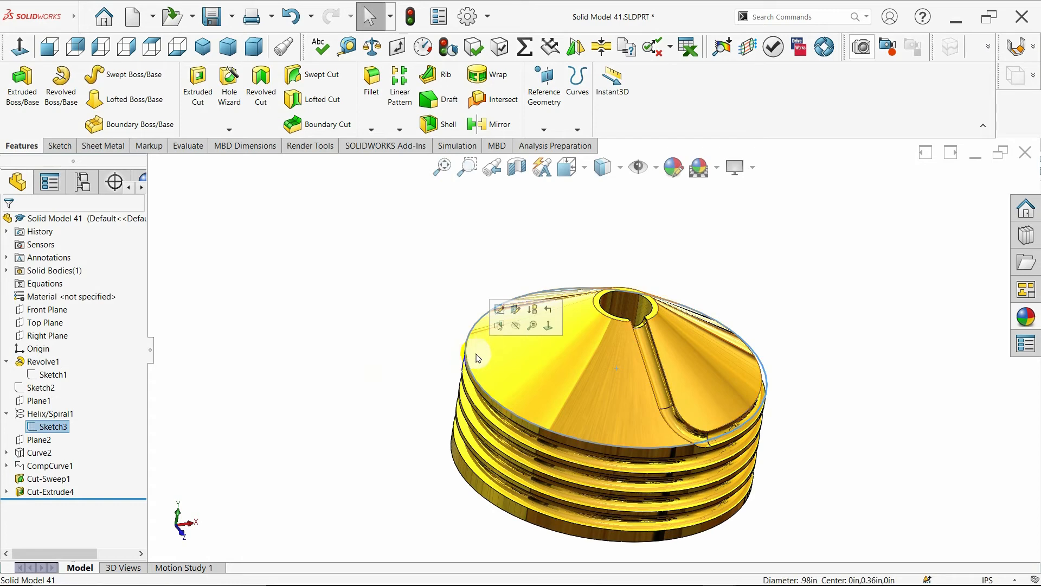
left_click(519, 332)
Step: Fillet the outer edge of the bottom face and the central bore's cylindrical face with a radius of 0.01 in
mouse_move(372, 400)
middle_mouse_down()
mouse_move(302, 395)
mouse_move(316, 366)
mouse_move(297, 277)
mouse_move(244, 267)
mouse_move(316, 343)
middle_mouse_up()
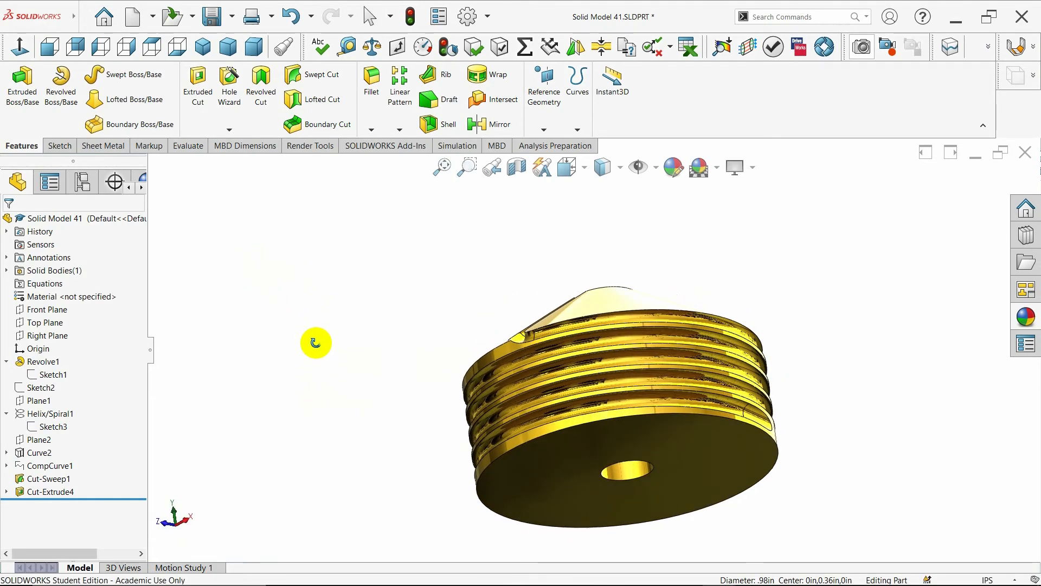
left_click(511, 453)
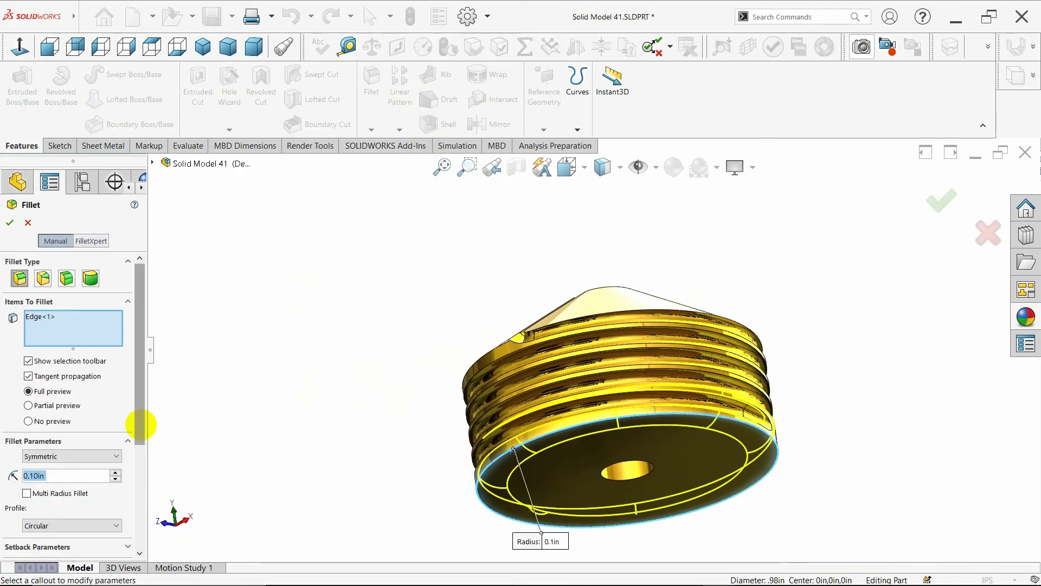
type("0.01")
key("Return")
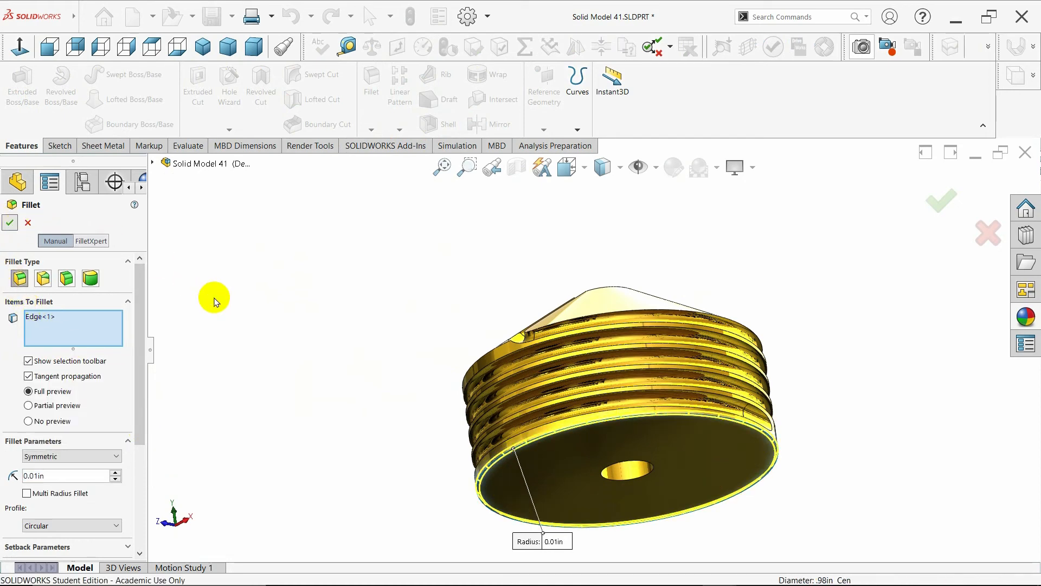
left_click(596, 483)
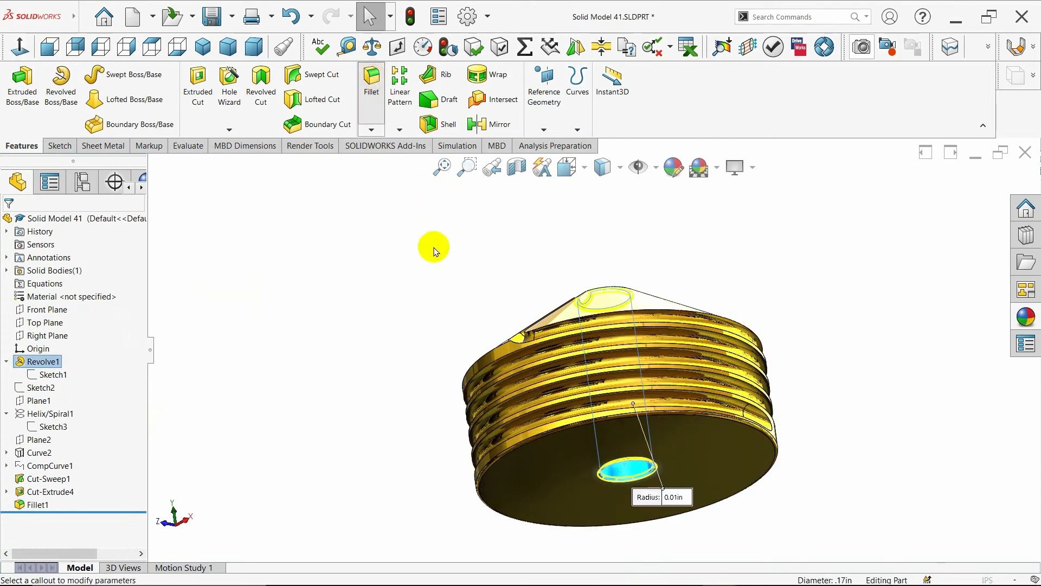
middle_click_drag(421, 241, 456, 325)
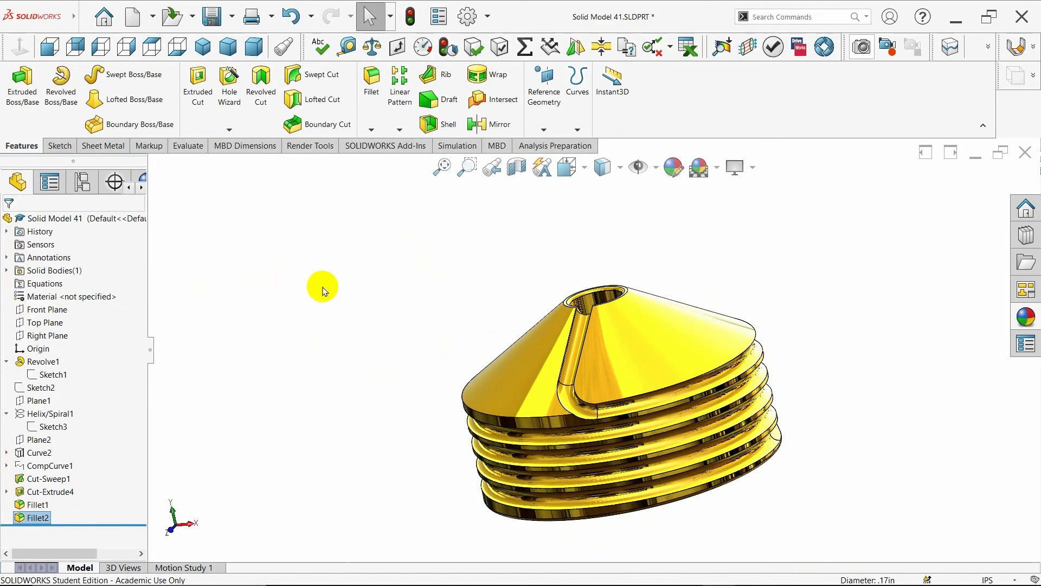
Step: Examine the bore and groove profile in a planar section view based on the Front Plane with the plane rotated, and turn the section off
middle_click_drag(321, 286, 492, 379)
left_click(203, 46)
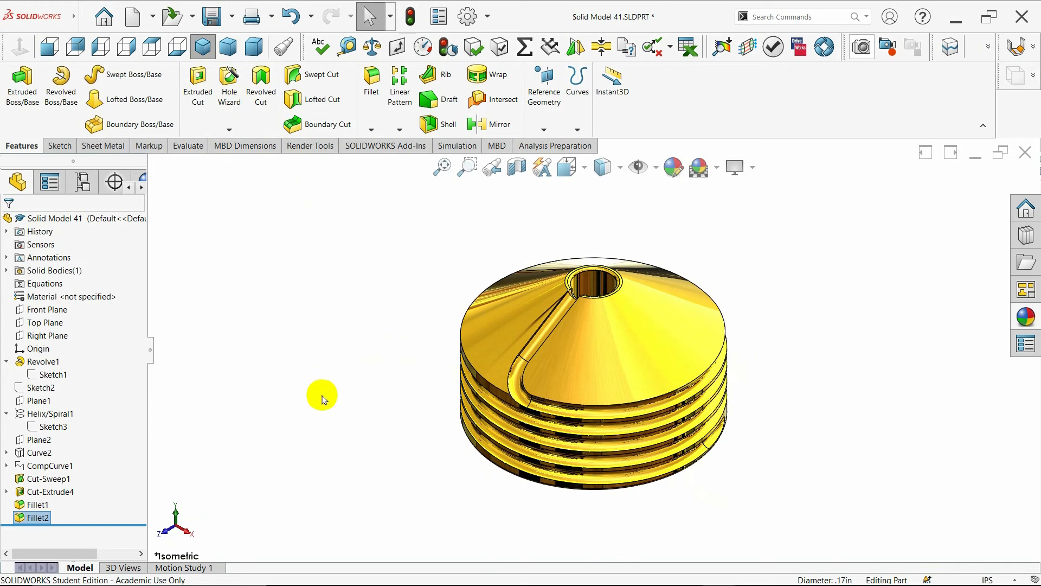
left_click(514, 170)
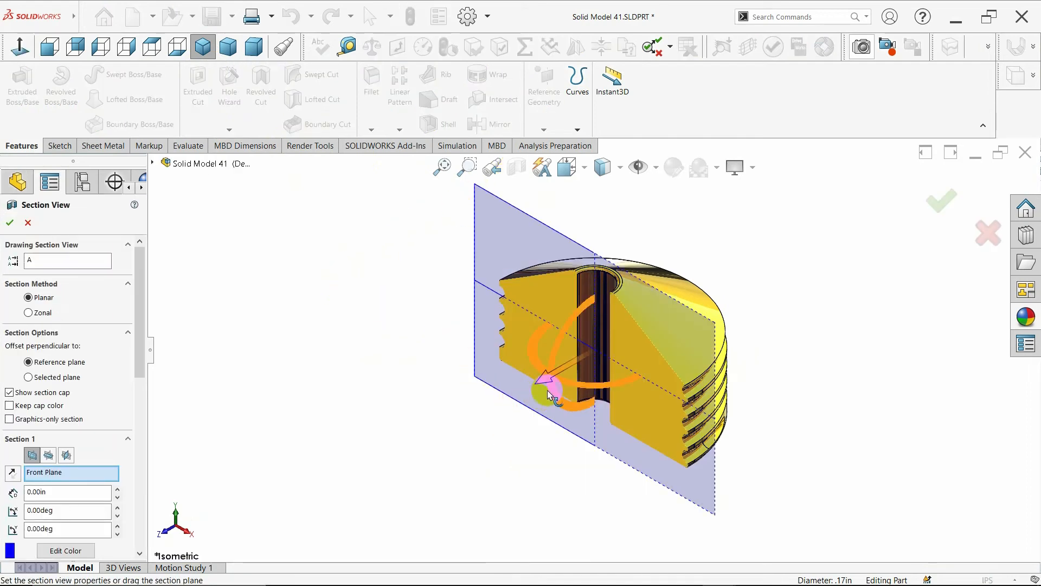
left_click_drag(547, 391, 650, 382)
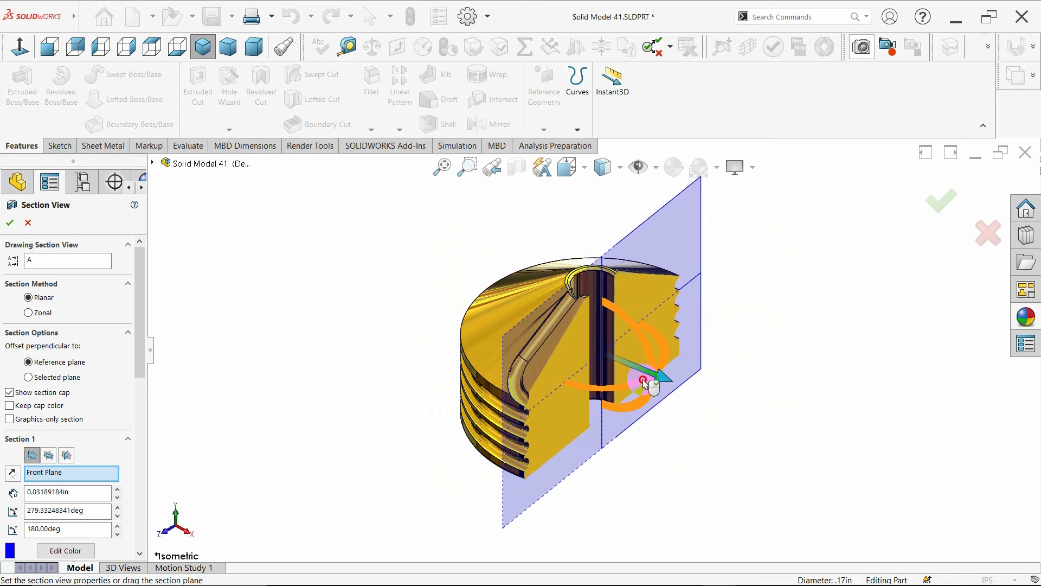
left_click(11, 223)
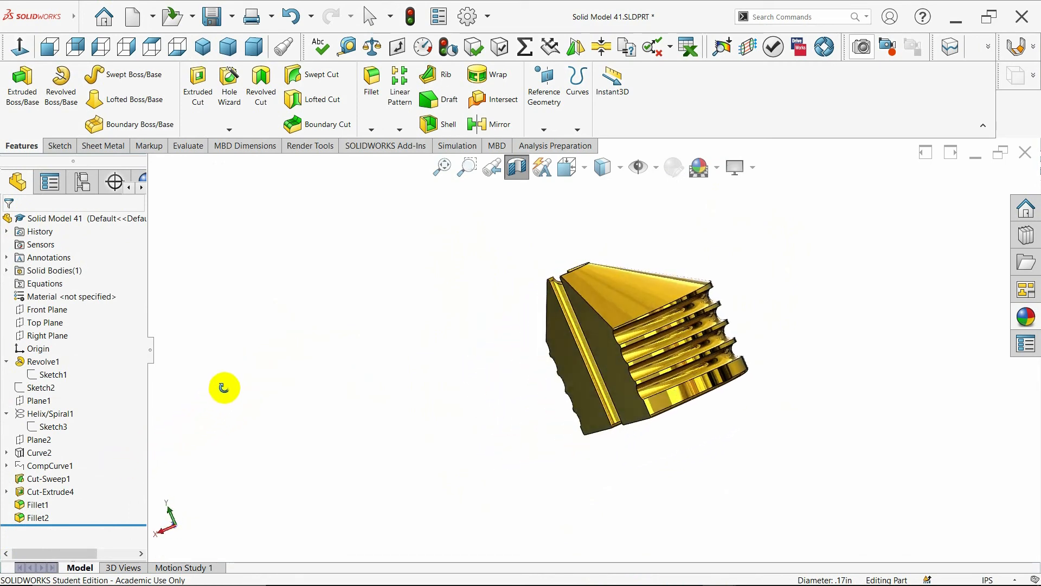
middle_click_drag(266, 354, 564, 334)
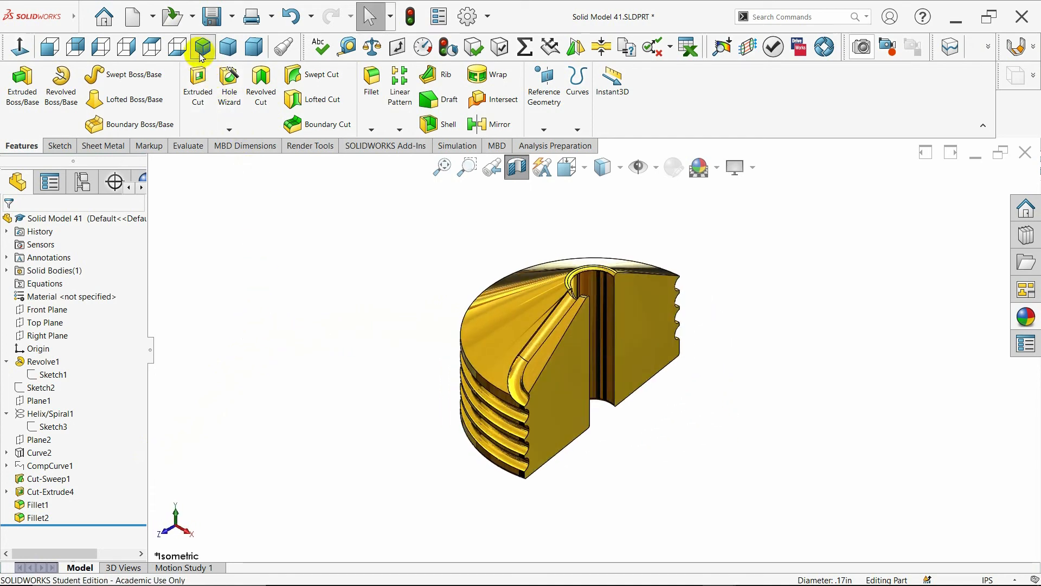
left_click(250, 54)
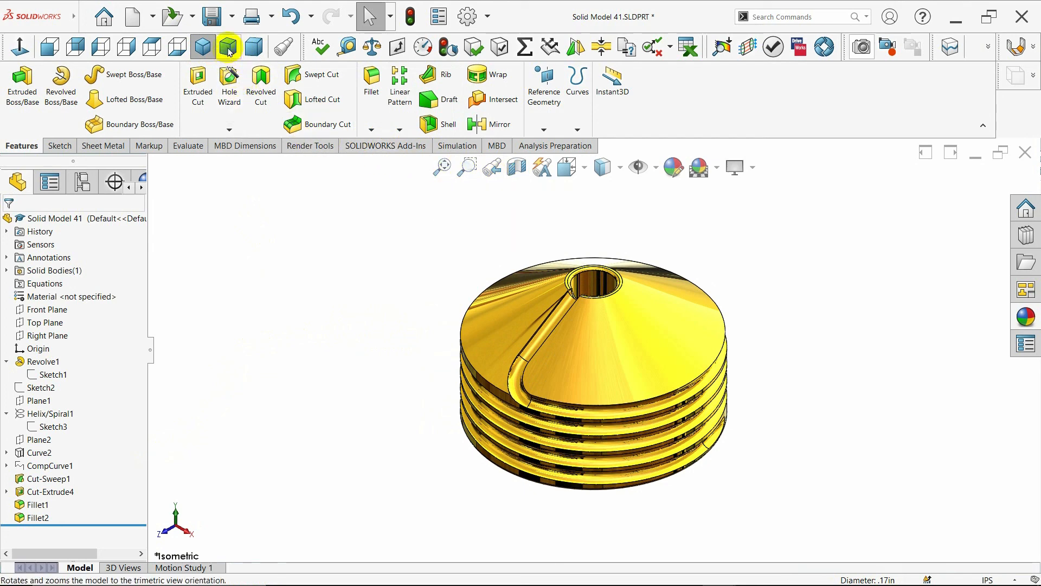
Step: Review the finished part from the dimetric, trimetric and isometric orientations and from the side where the groove ends
left_click(253, 50)
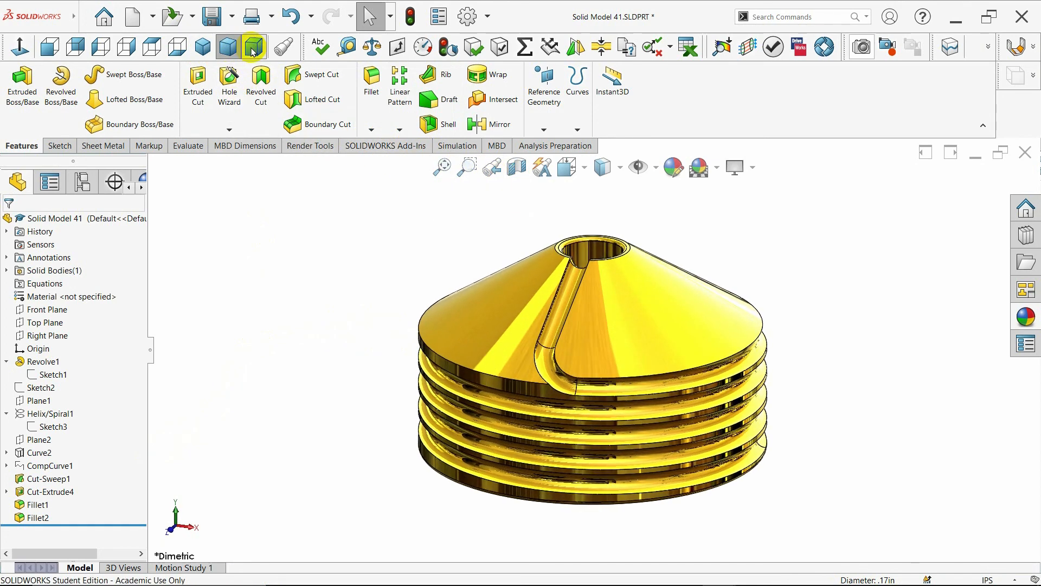
left_click(202, 47)
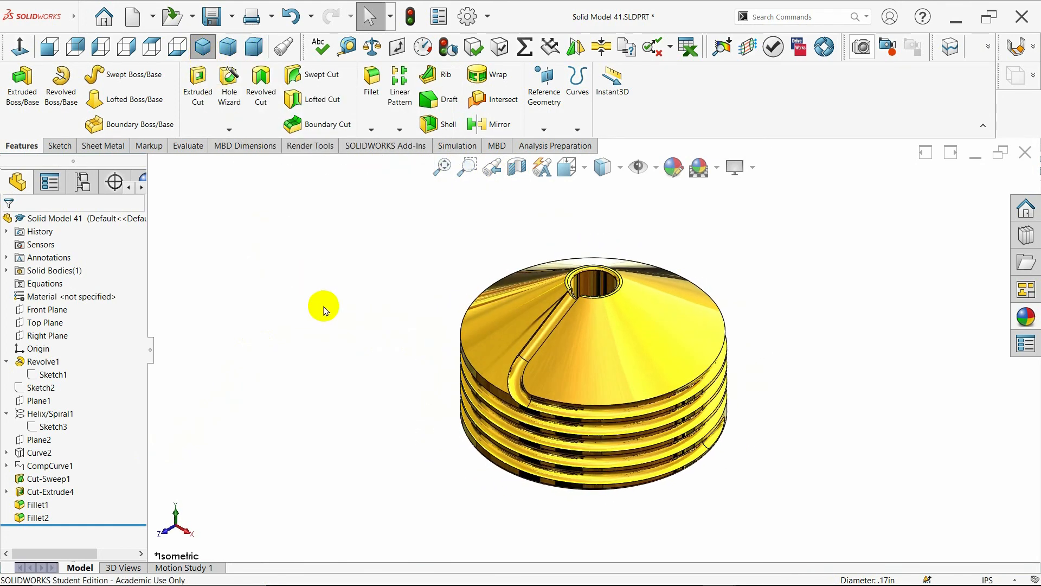
middle_click_drag(318, 302, 405, 386)
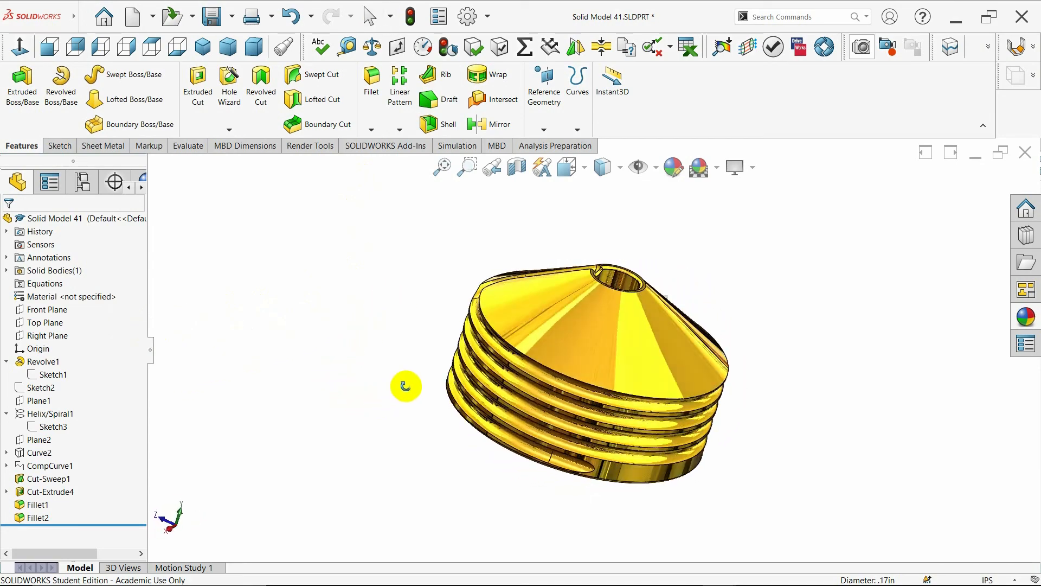